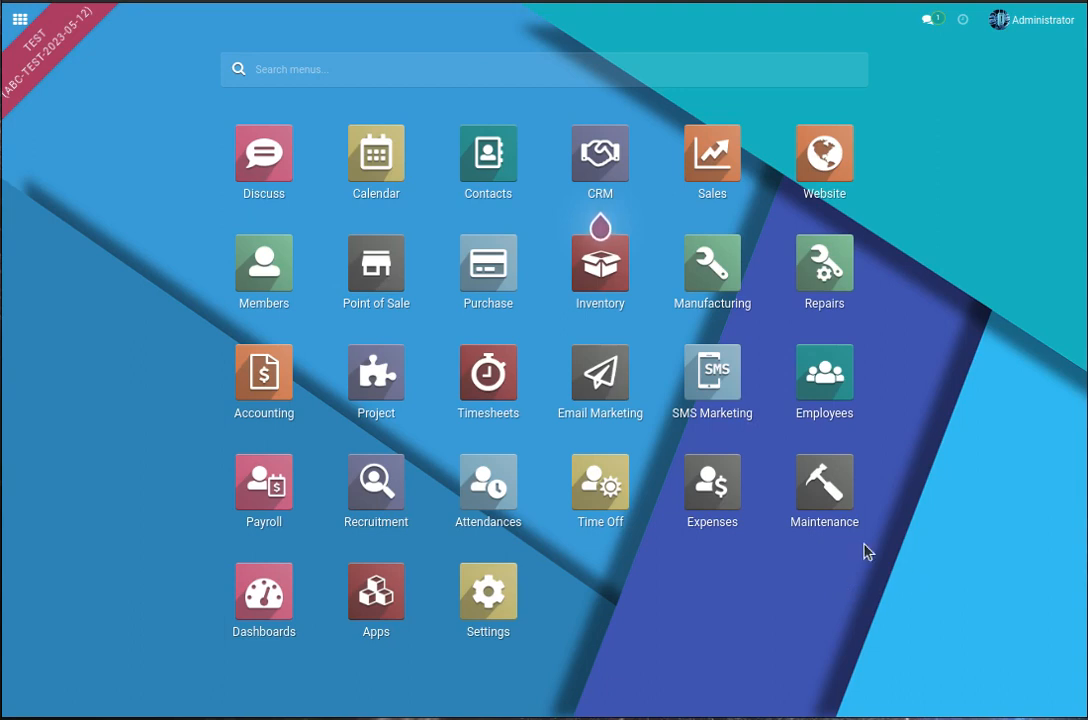
Step: Open the Inventory rules list and view the push rule with source location Transit from Miami
left_click(610, 268)
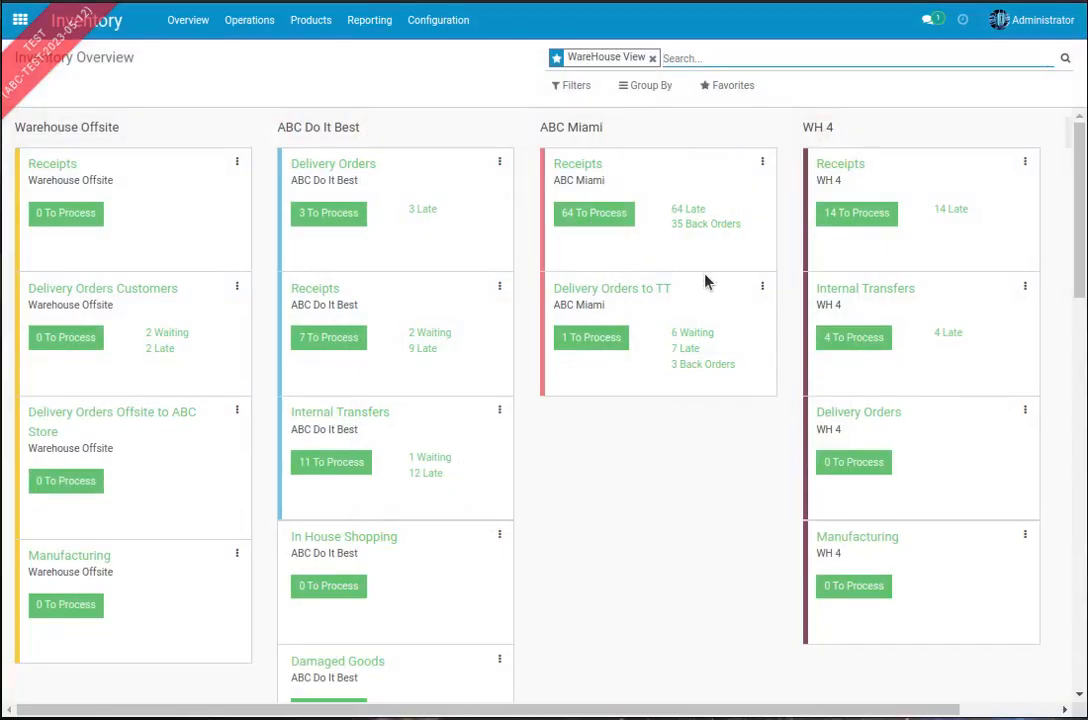
left_click(435, 22)
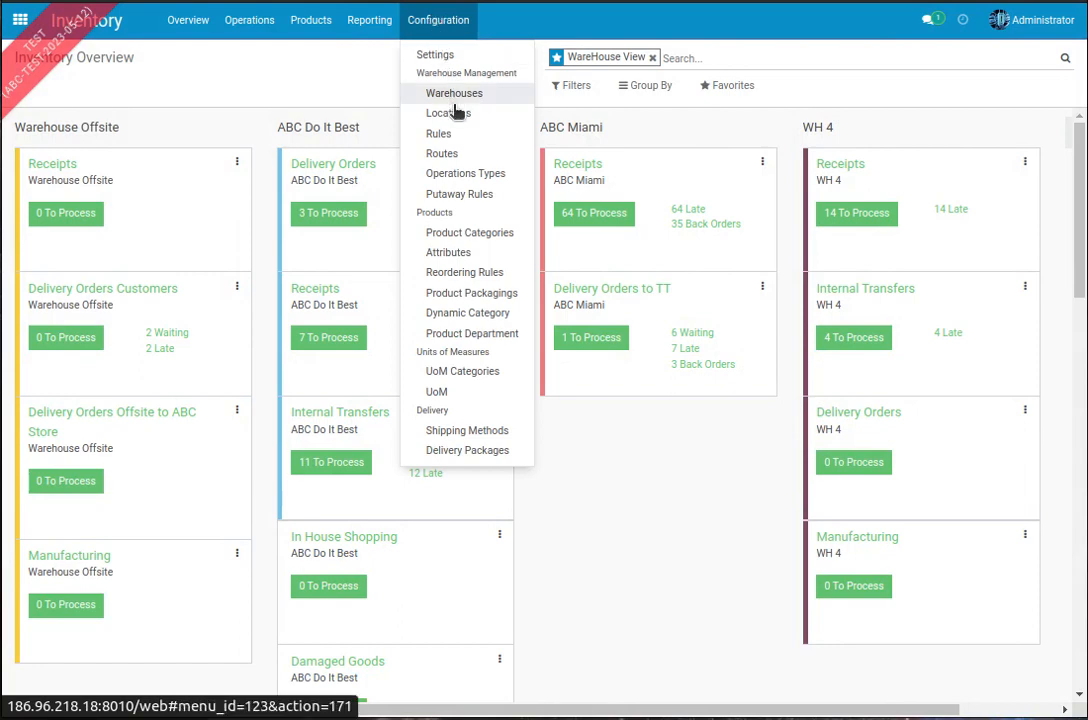
left_click(452, 139)
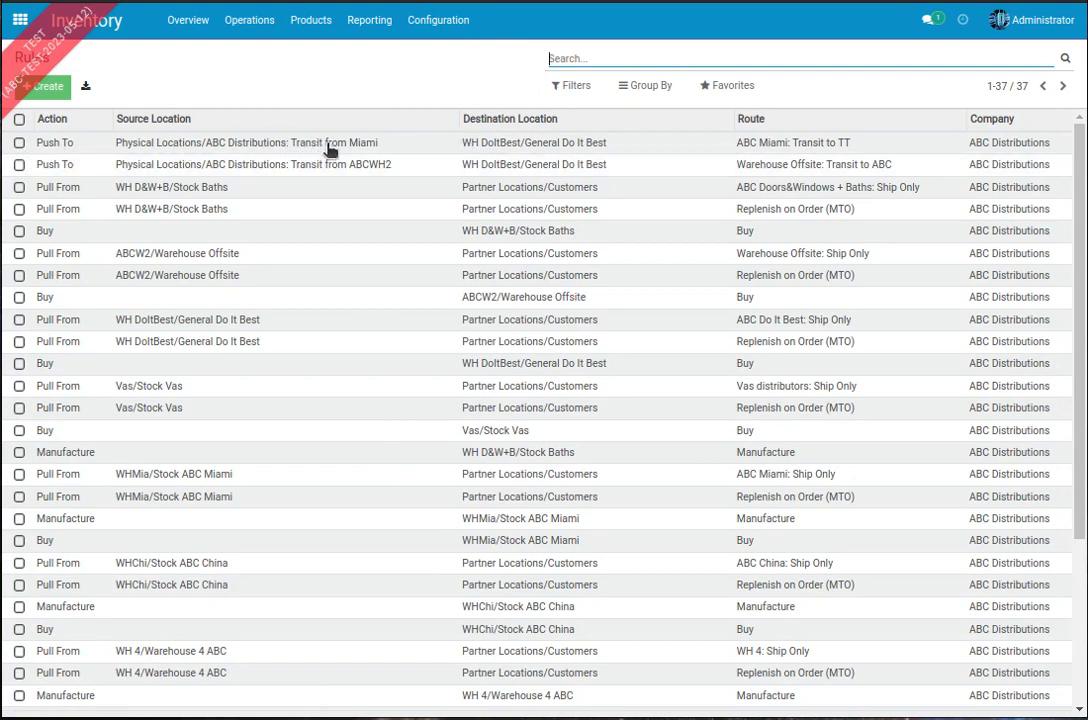
left_click(226, 146)
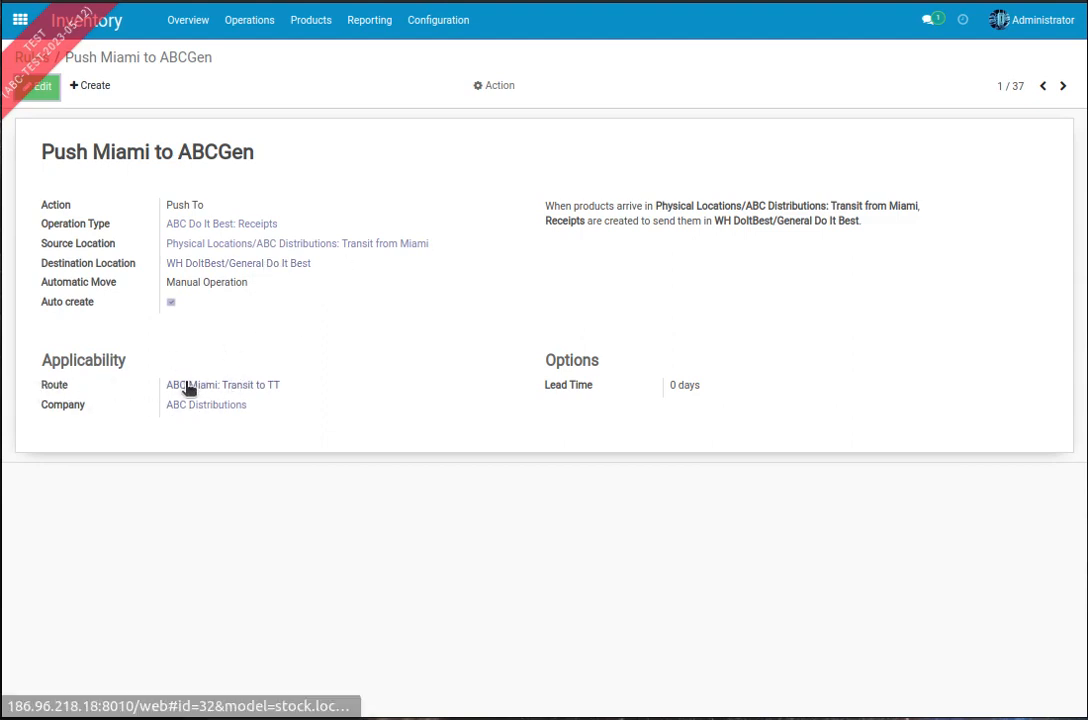
Step: Open the rule's route ABC Miami: Transit to TT and review its Push To rule details
left_click(225, 388)
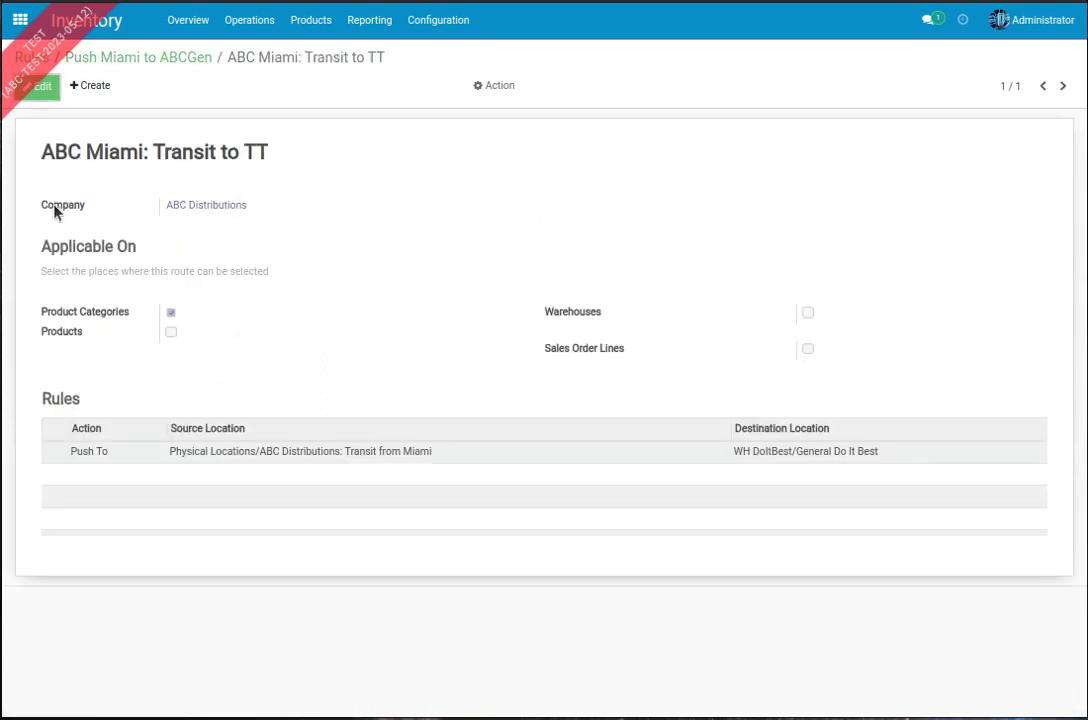
left_click(212, 453)
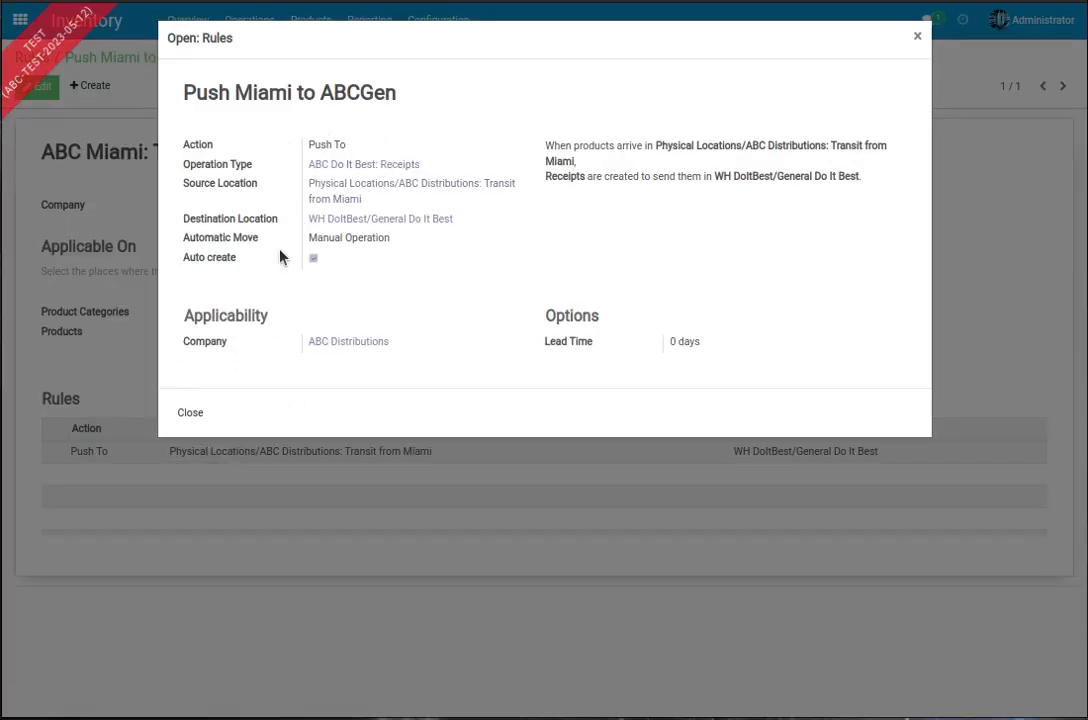
left_click(195, 414)
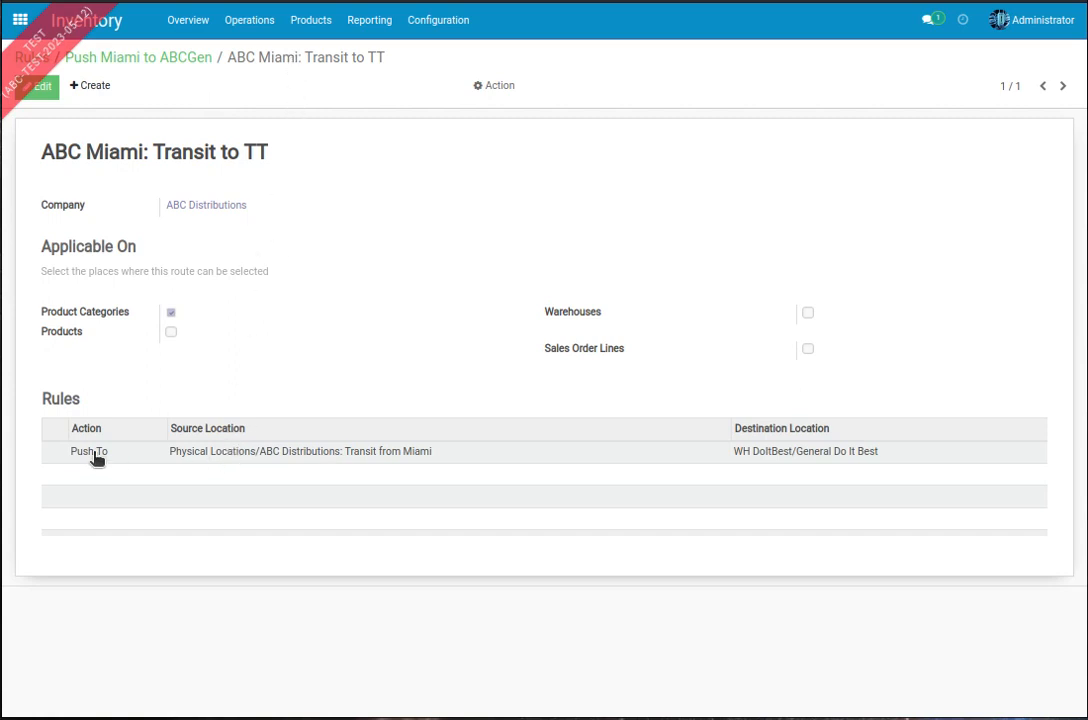
left_click(205, 455)
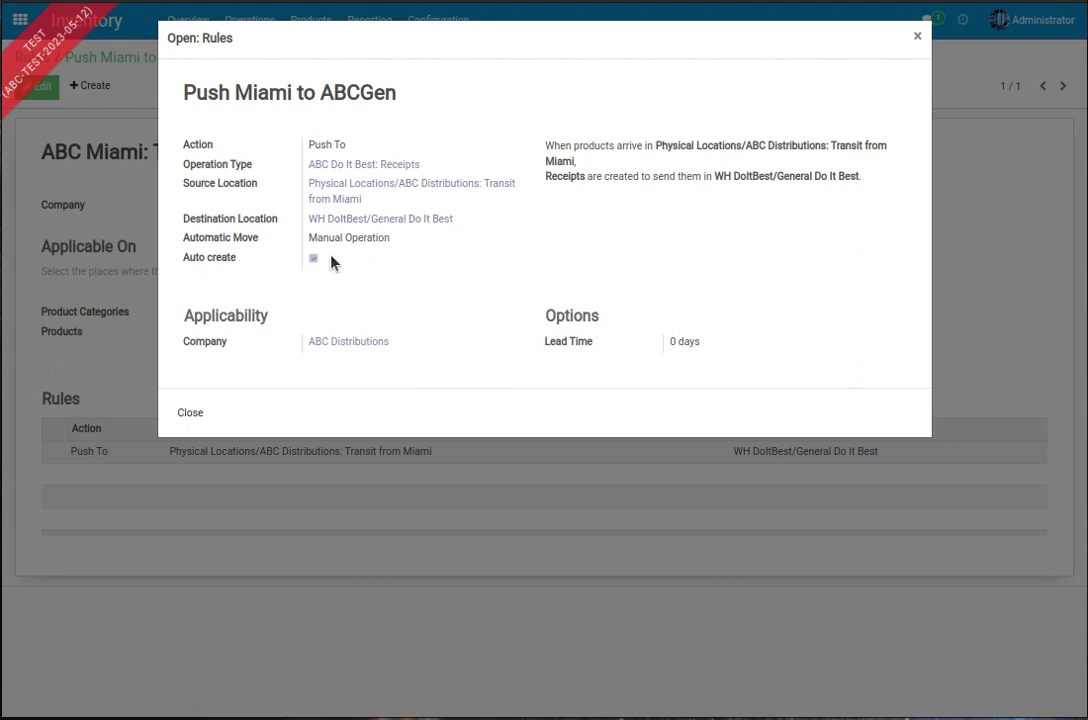
left_click(196, 412)
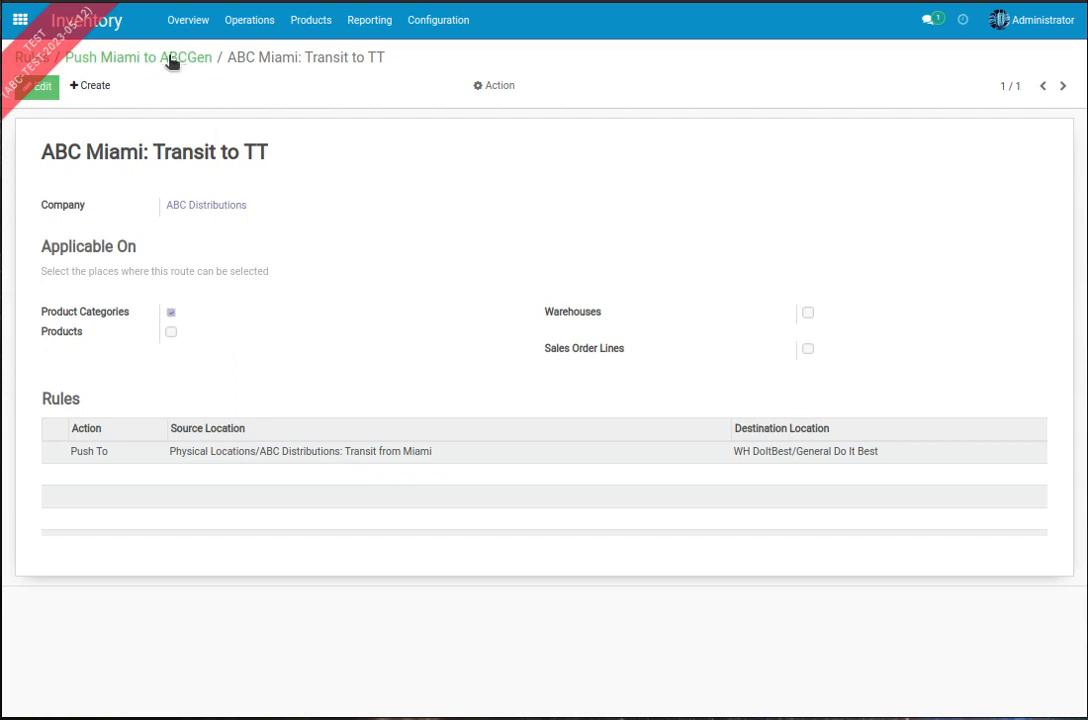
Step: From the Inventory Overview, open ABC Miami's Delivery Orders to TT and view the third-to-last delivery order on the final page
left_click(185, 24)
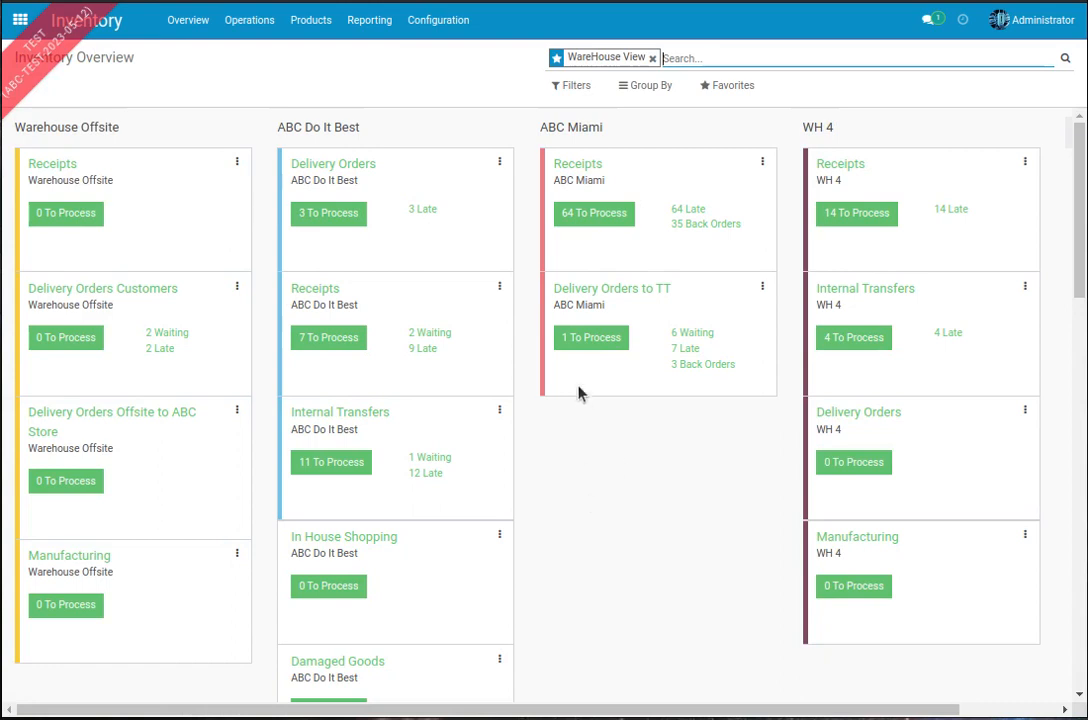
left_click(605, 295)
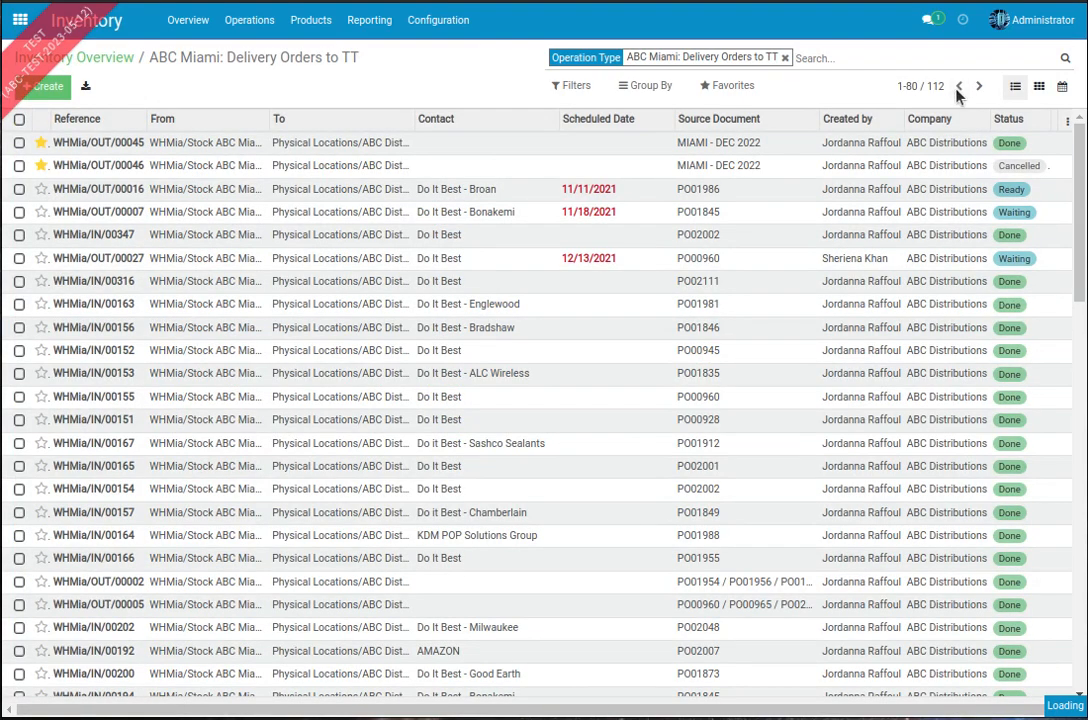
scroll(700, 304, "down", 2)
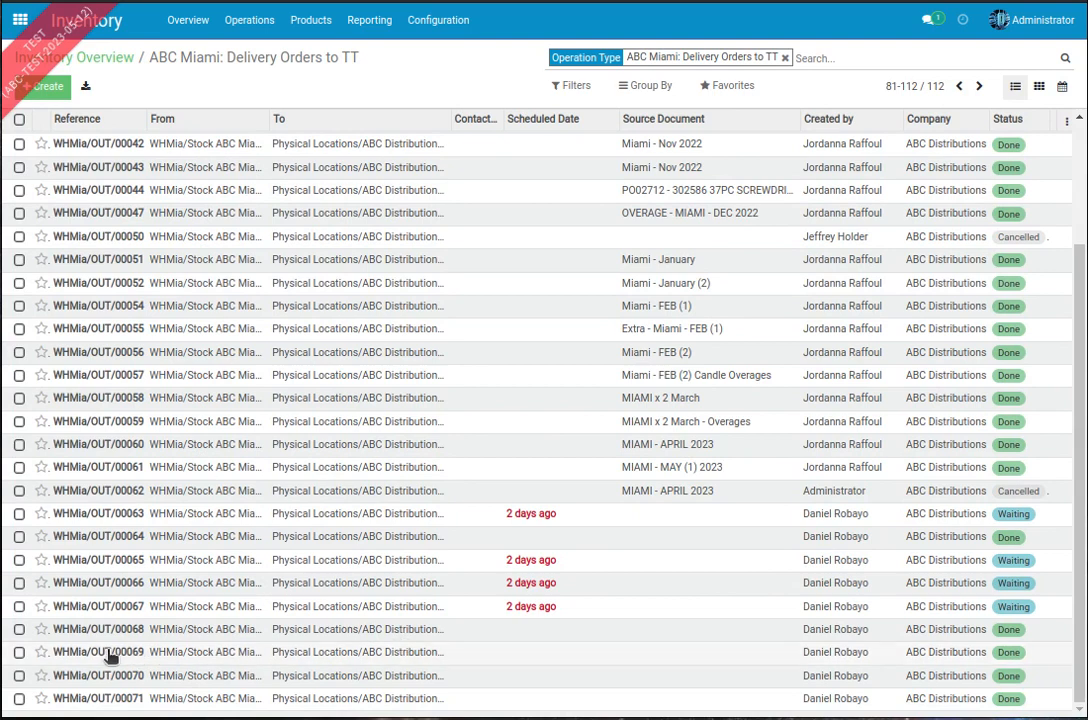
left_click(165, 657)
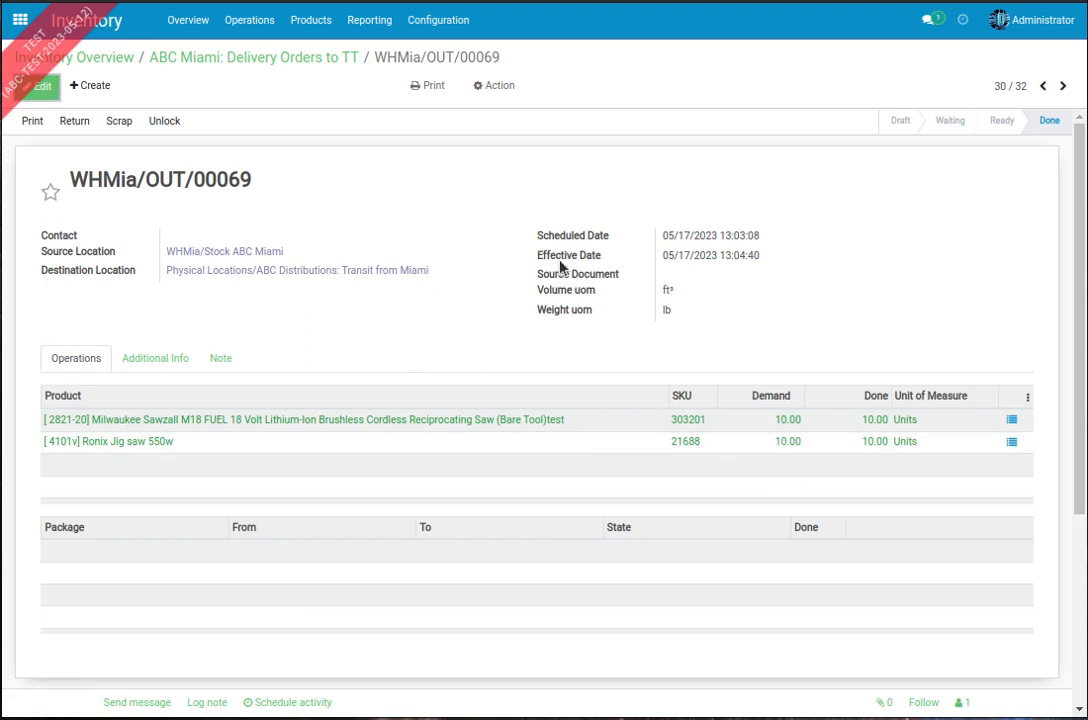
Step: Examine the package lines of the next two ABC Miami delivery orders
left_click(1063, 86)
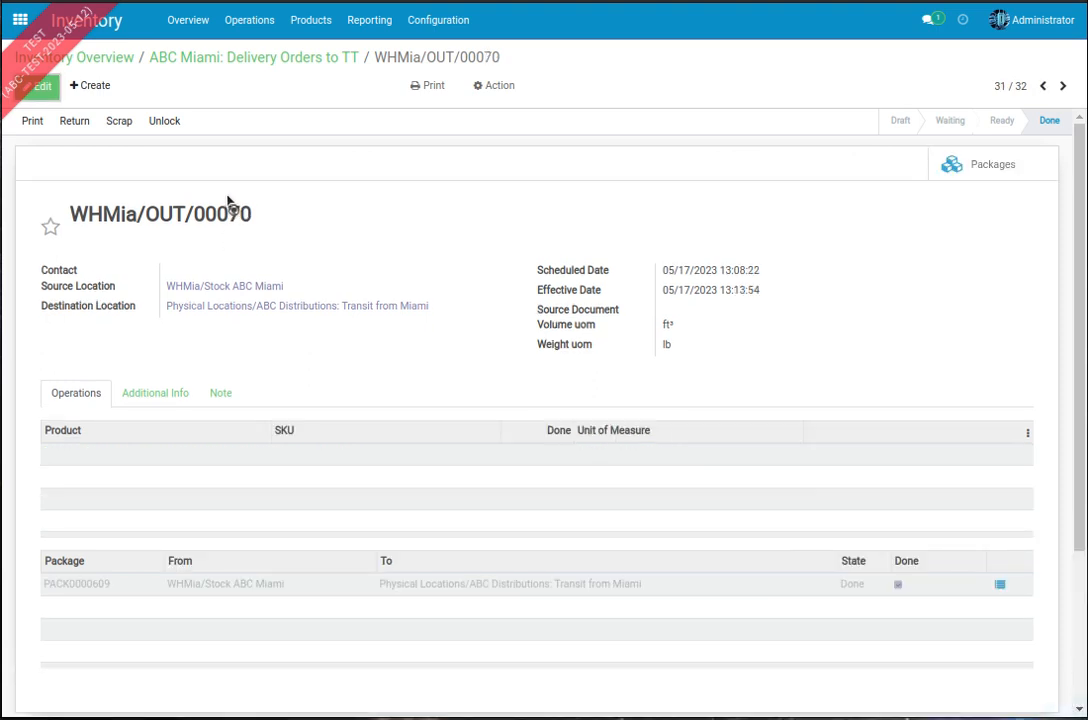
scroll(307, 216, "down", 3)
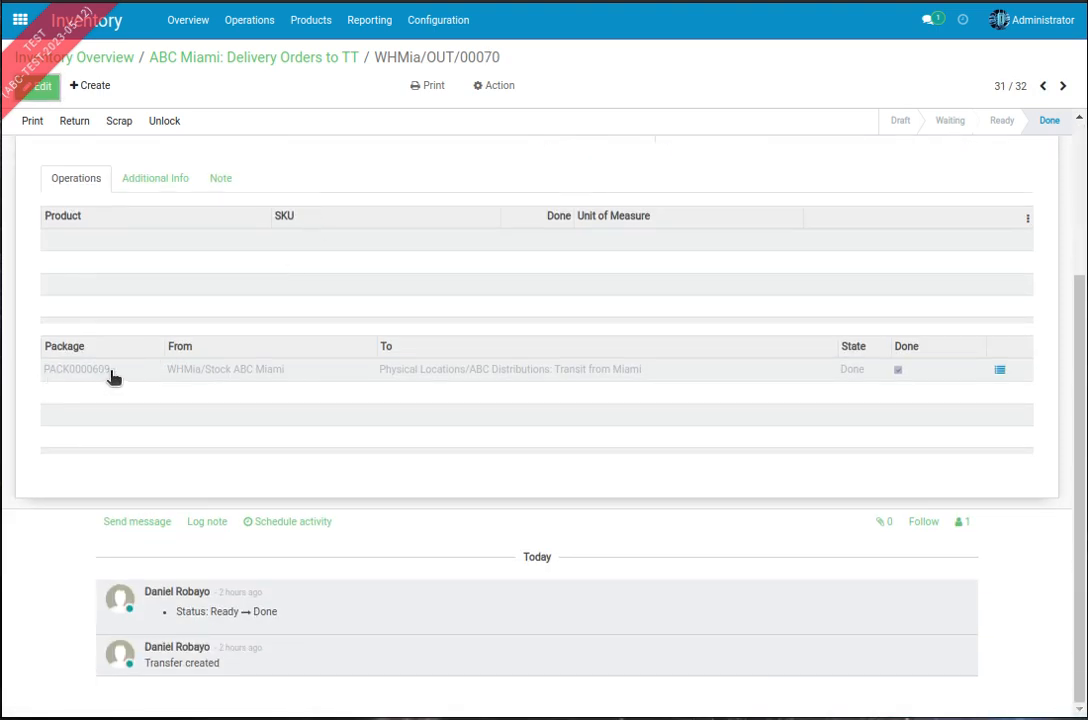
left_click(1062, 87)
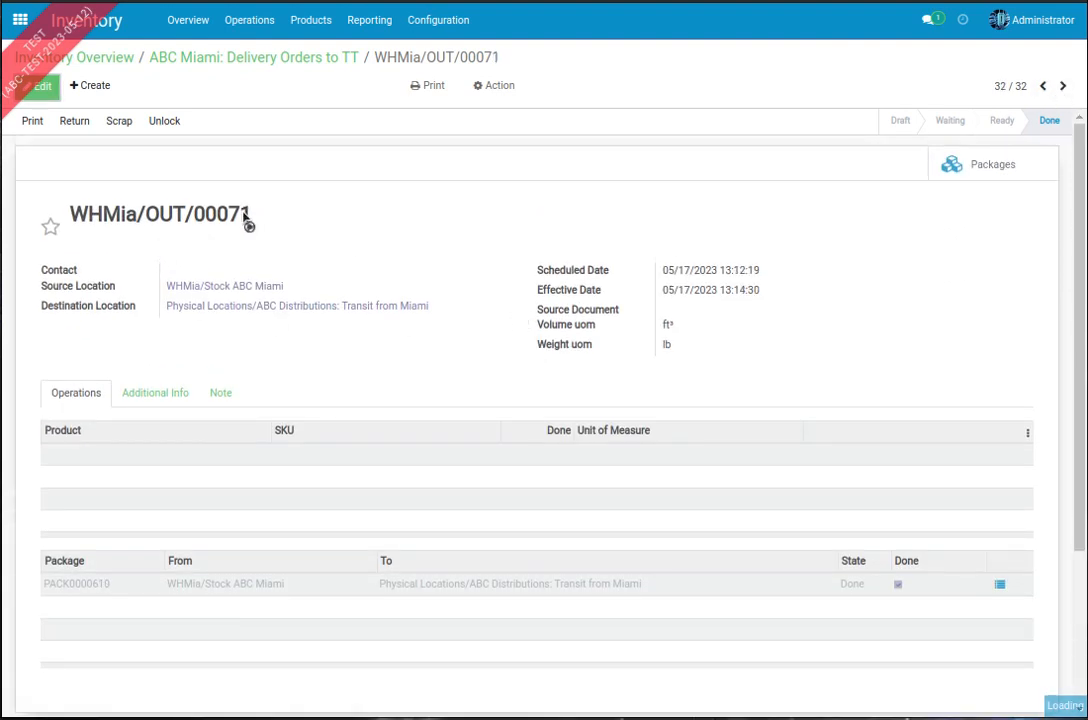
scroll(236, 413, "down", 3)
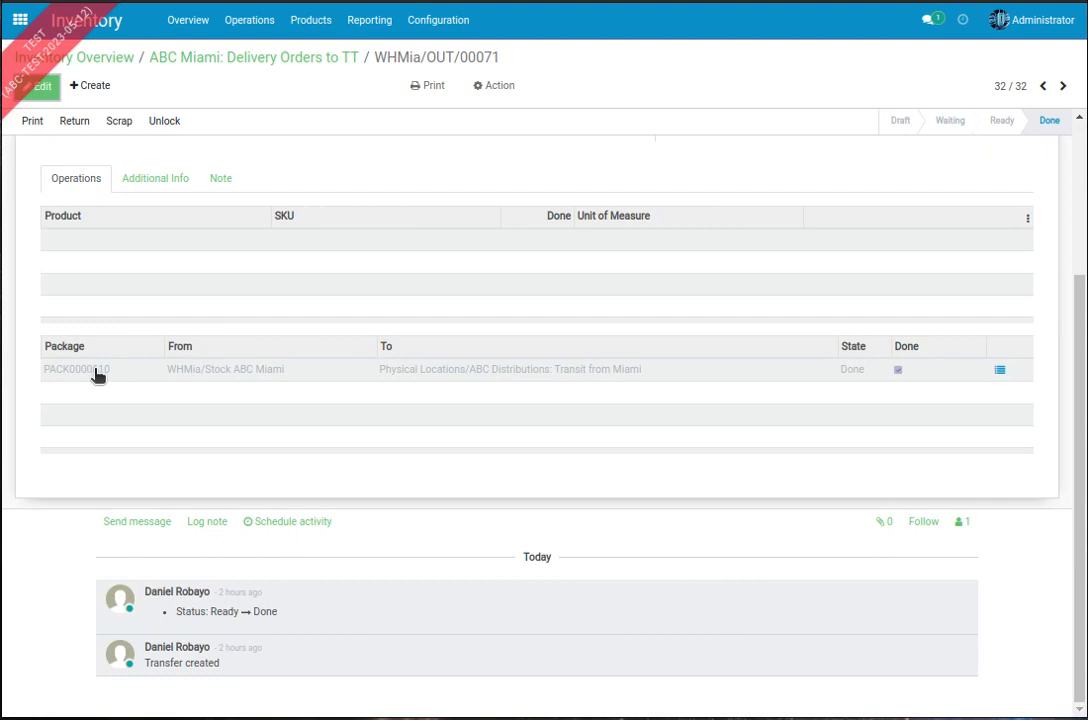
scroll(548, 345, "up", 2)
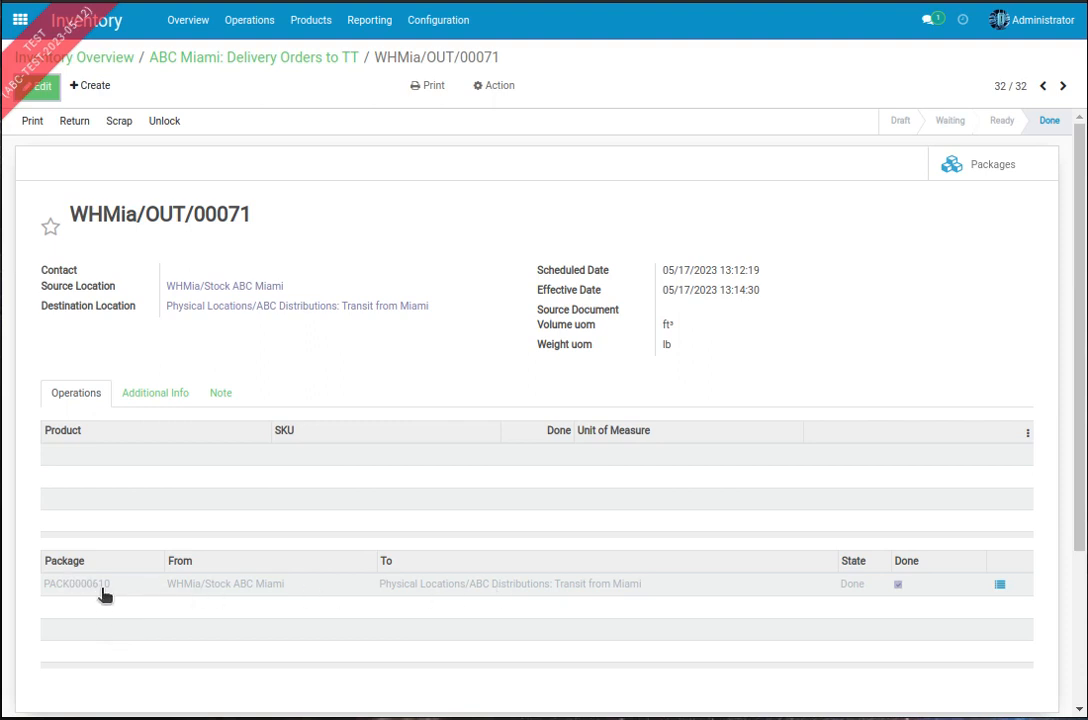
Step: Open PACK0000610 from the delivery order's packages to view its contents
left_click(962, 168)
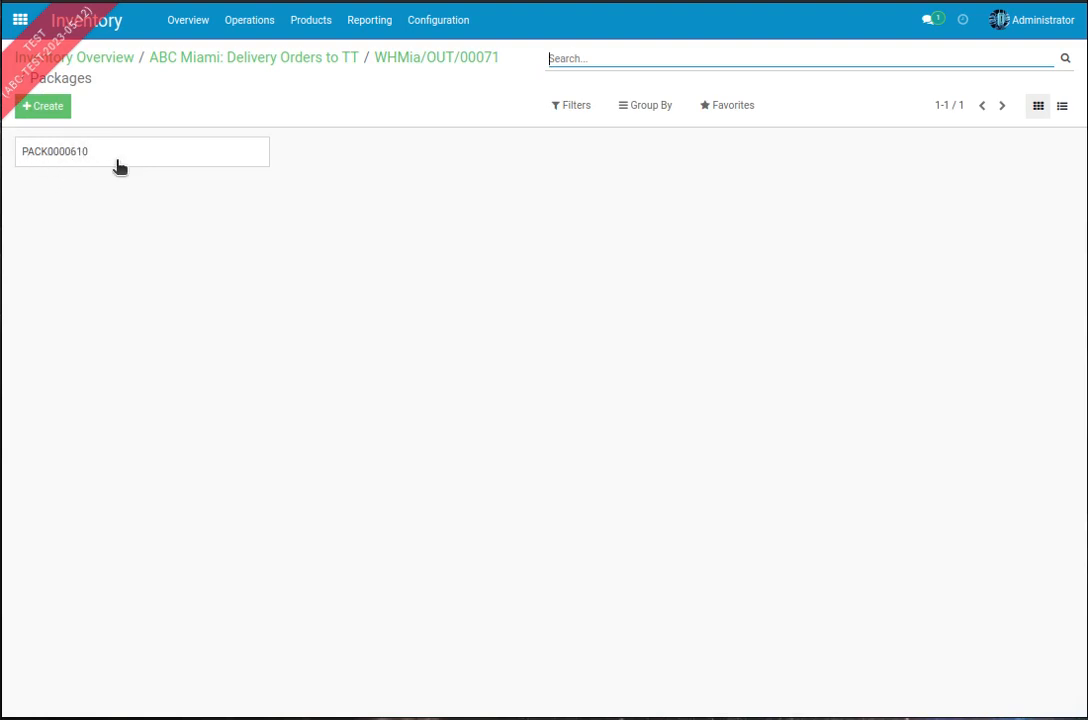
left_click(86, 158)
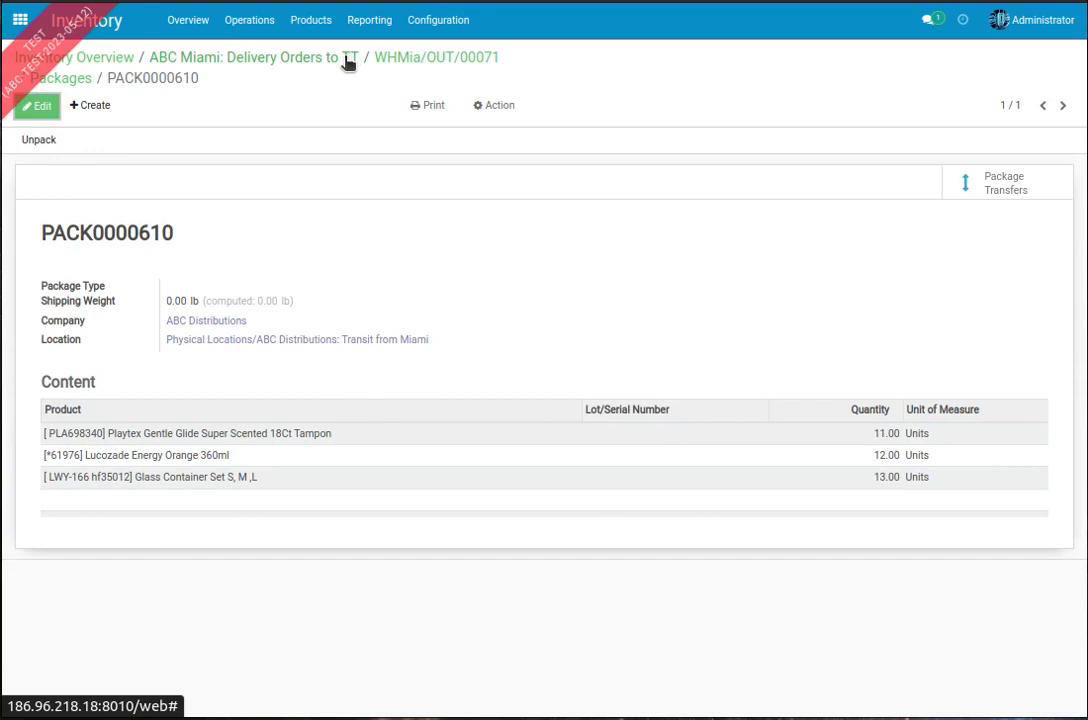
Step: Go back to the previous delivery order and open PACK0000609 to view its contents
left_click(416, 62)
left_click(417, 64)
left_click(1043, 87)
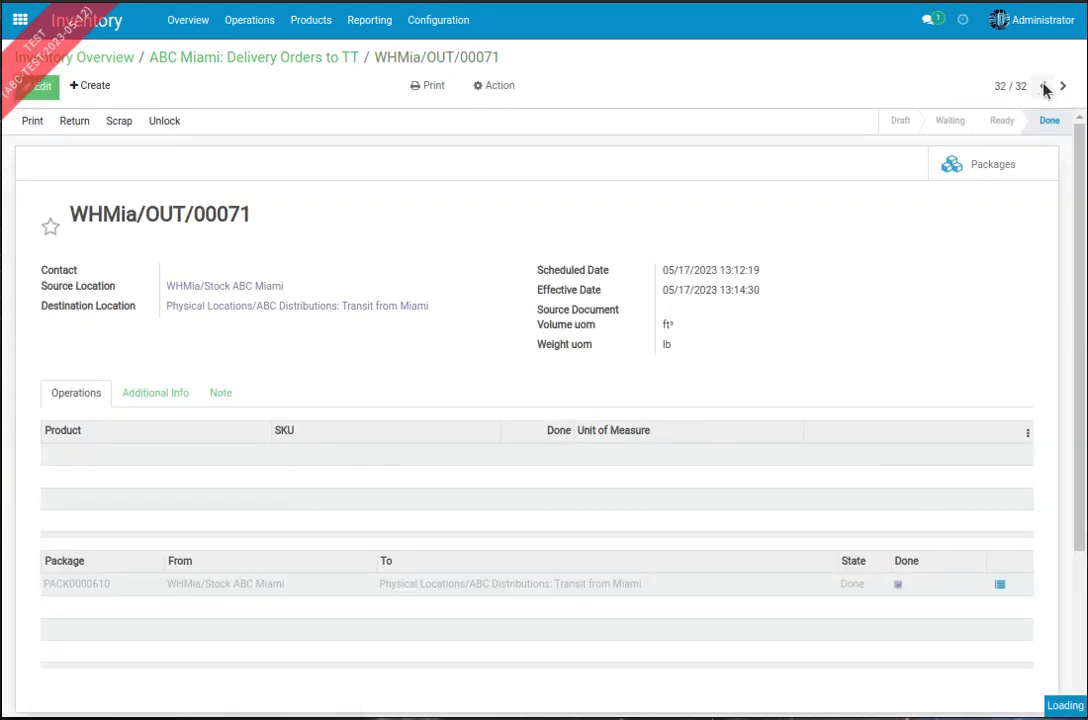
left_click(1043, 87)
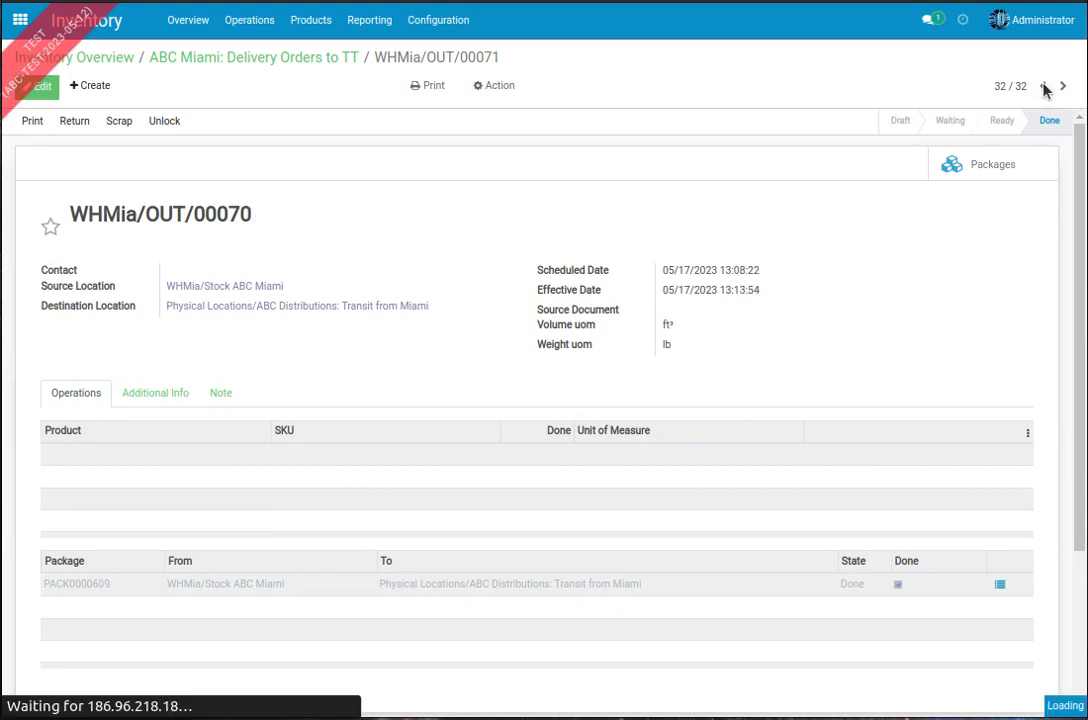
left_click(987, 168)
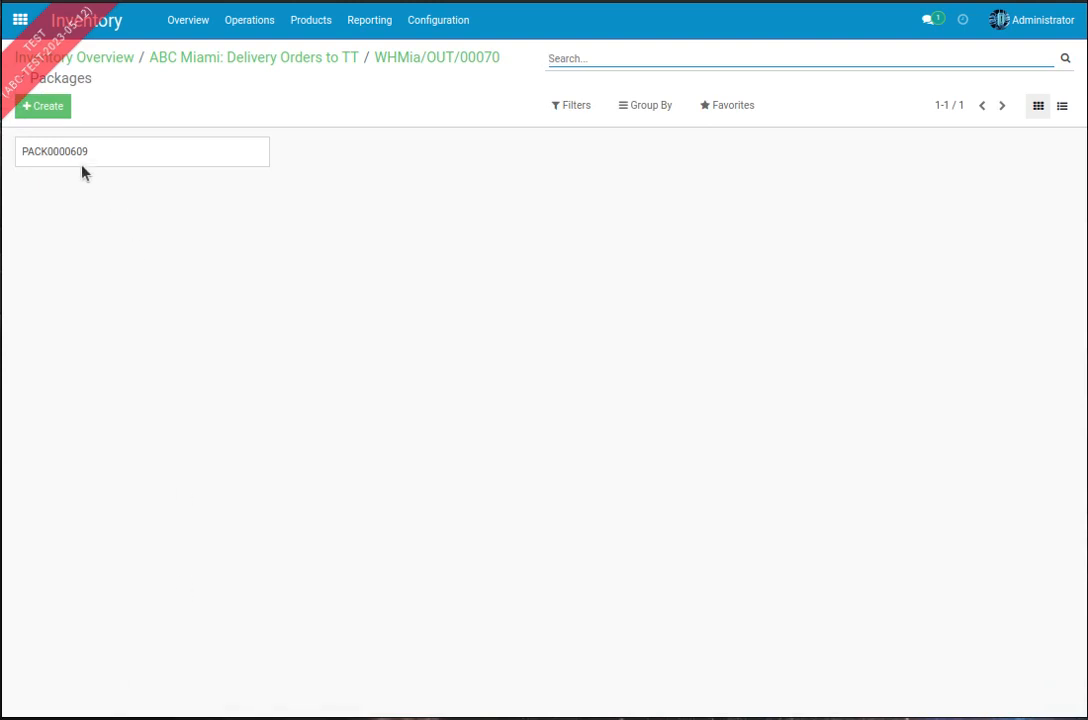
left_click(73, 161)
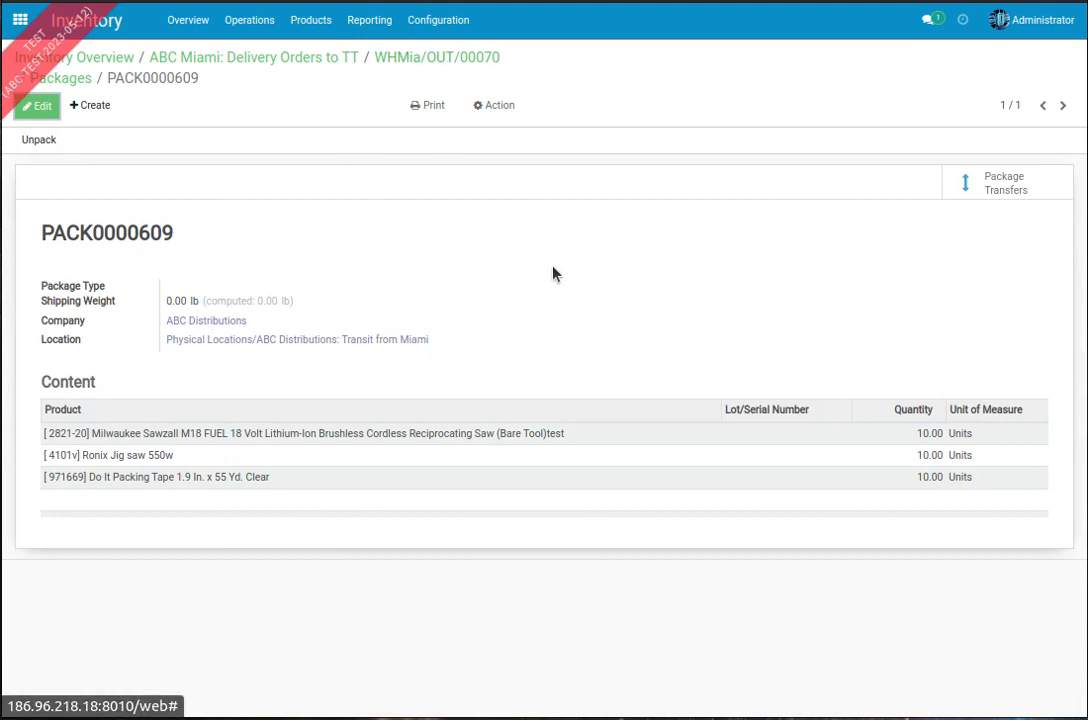
Step: Return to the ABC Miami: Delivery Orders to TT list, widen its Reference column and view the last orders
left_click(339, 62)
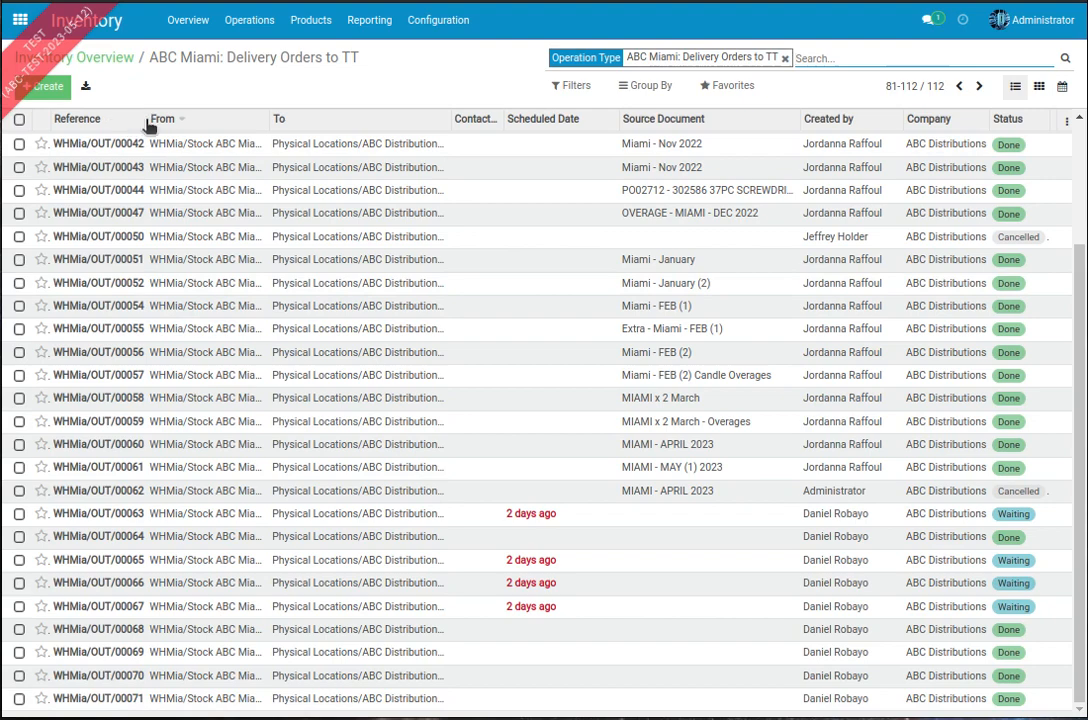
left_click_drag(148, 125, 192, 126)
scroll(136, 381, "down", 1)
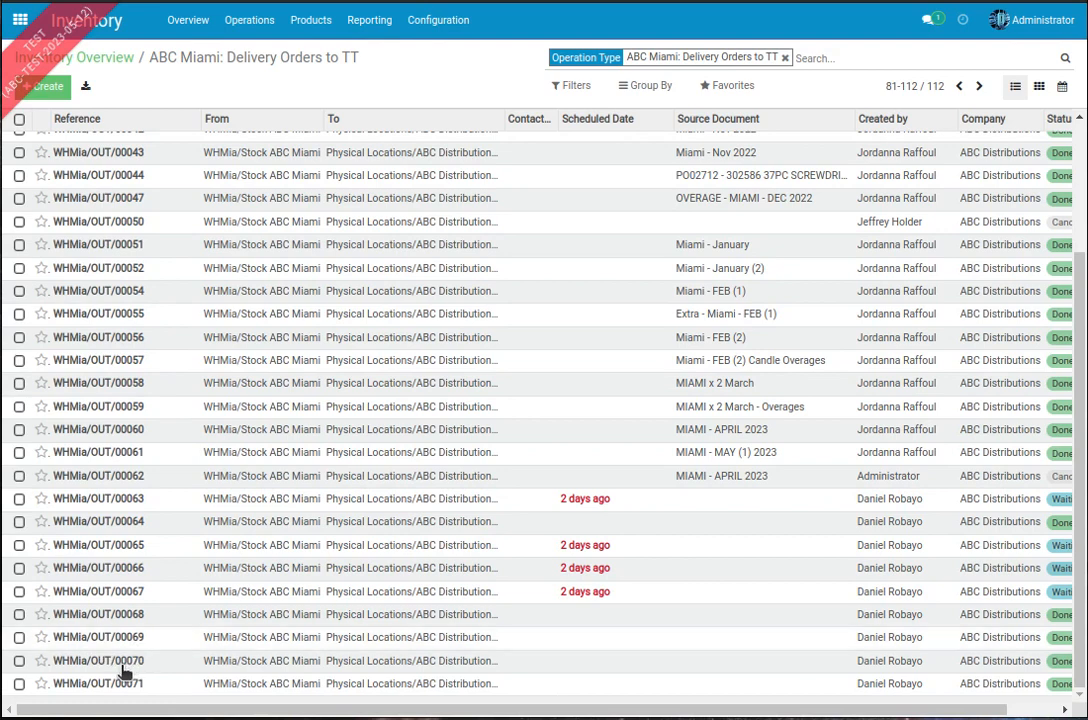
Step: Open the ABC Do It Best receipts to process and widen the Reference column to show full references
left_click(213, 20)
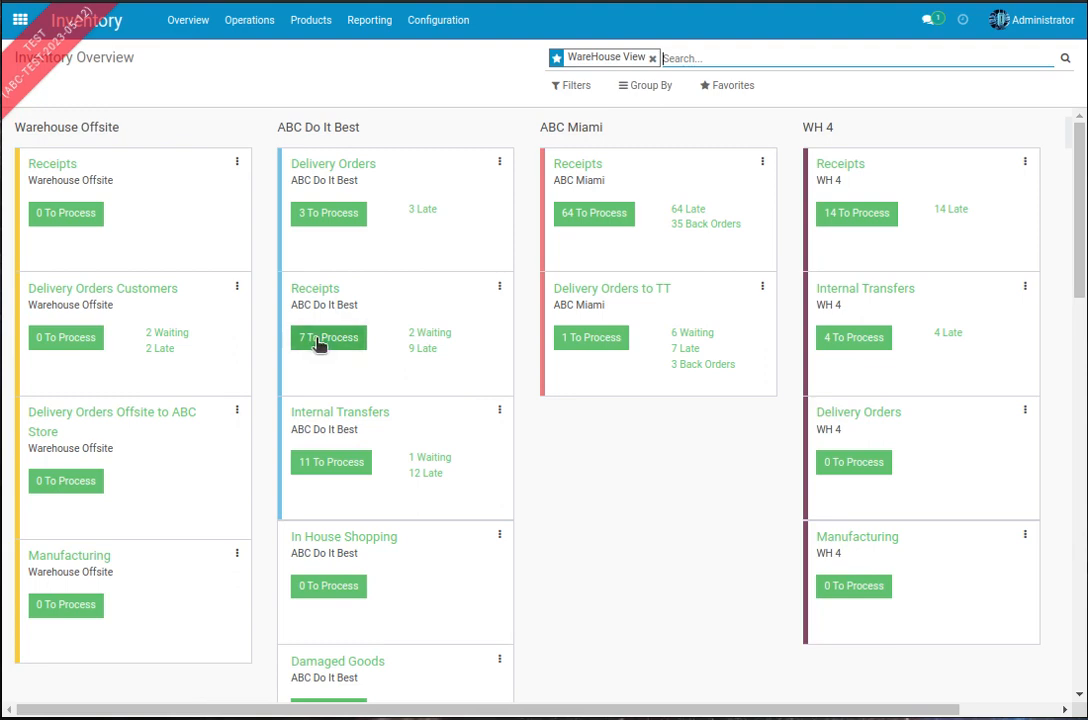
left_click(318, 343)
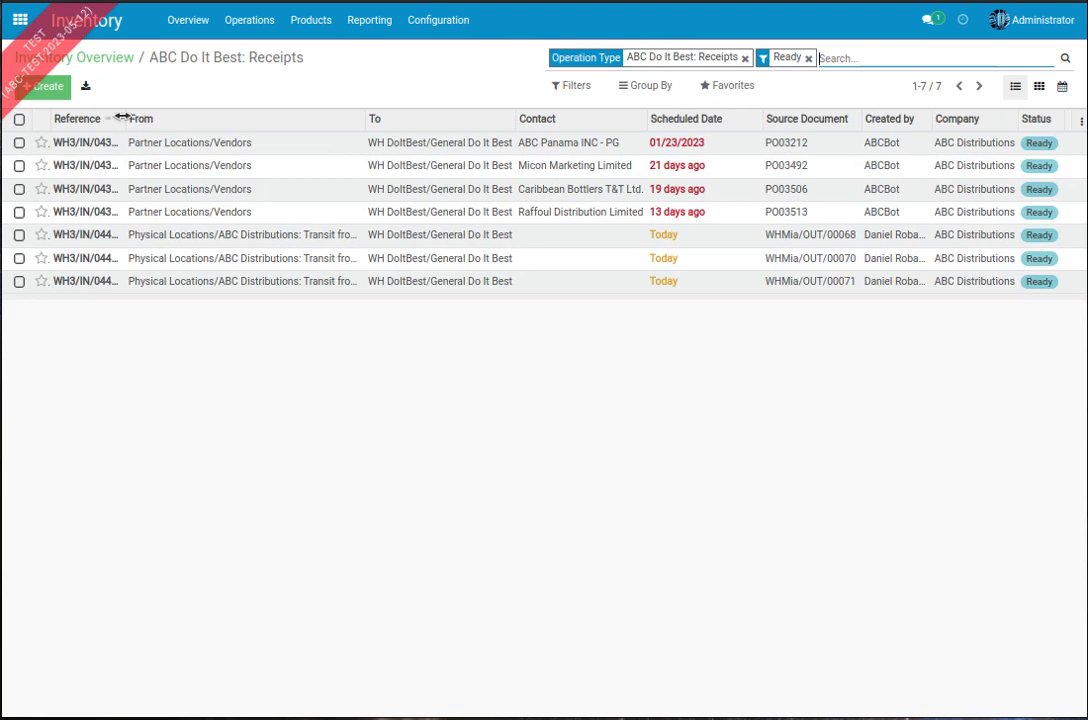
left_click_drag(121, 117, 151, 117)
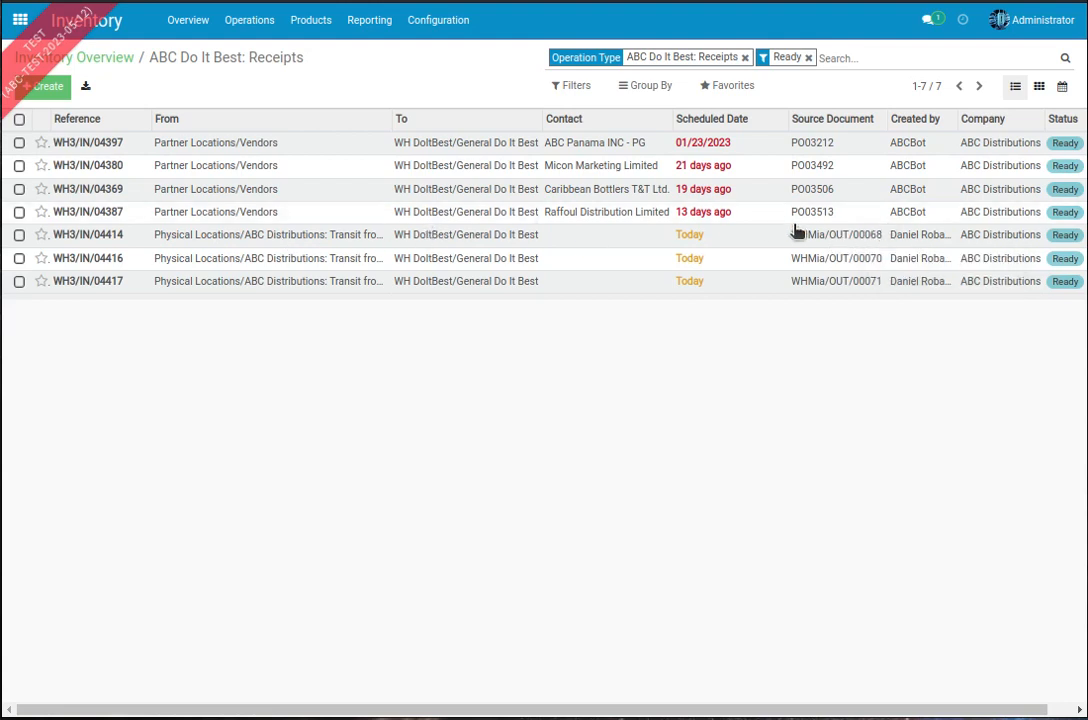
Step: Open the first receipt coming from Transit from Miami, then examine the source document and products of it and the next two receipts
left_click(339, 240)
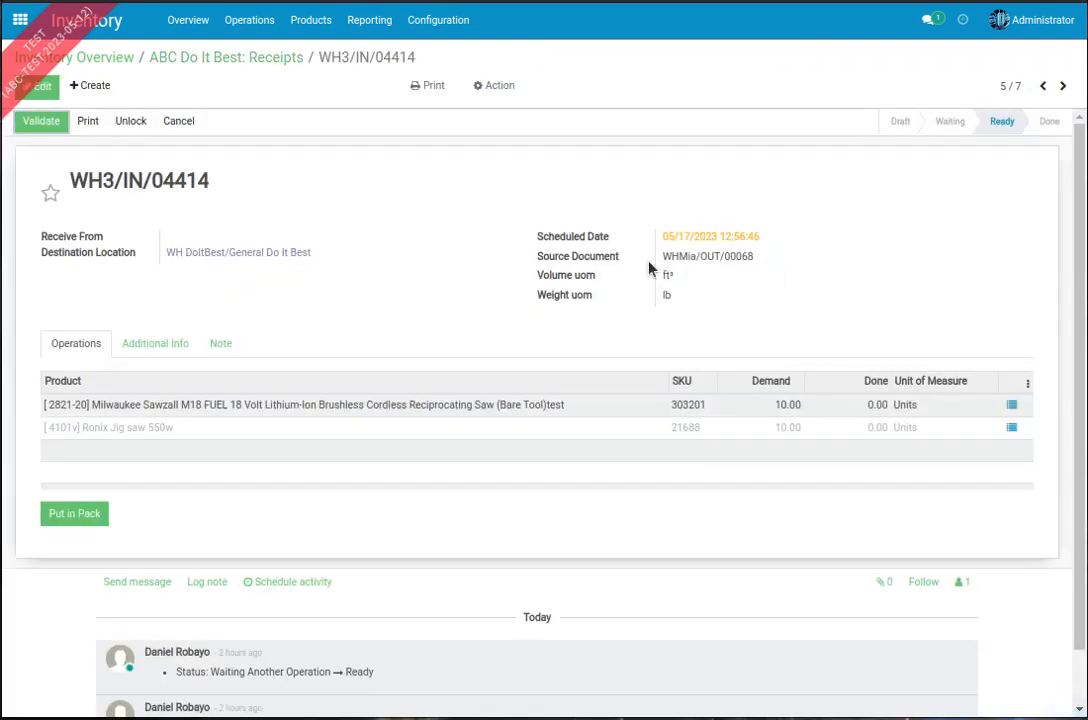
scroll(288, 268, "down", 1)
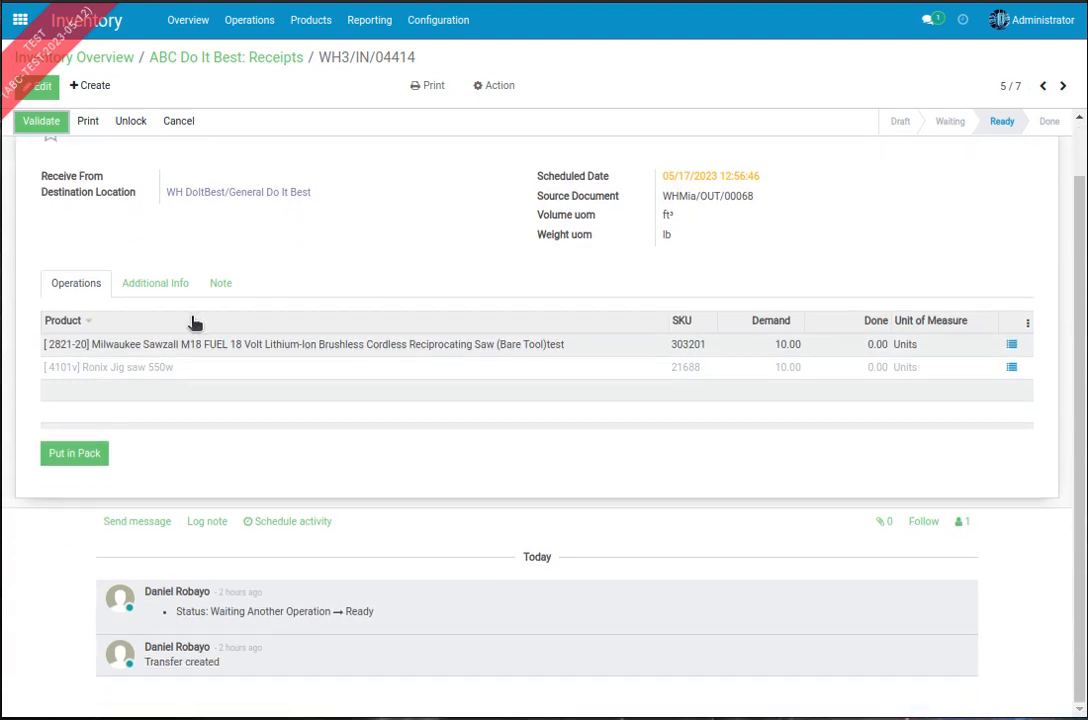
left_click(1063, 88)
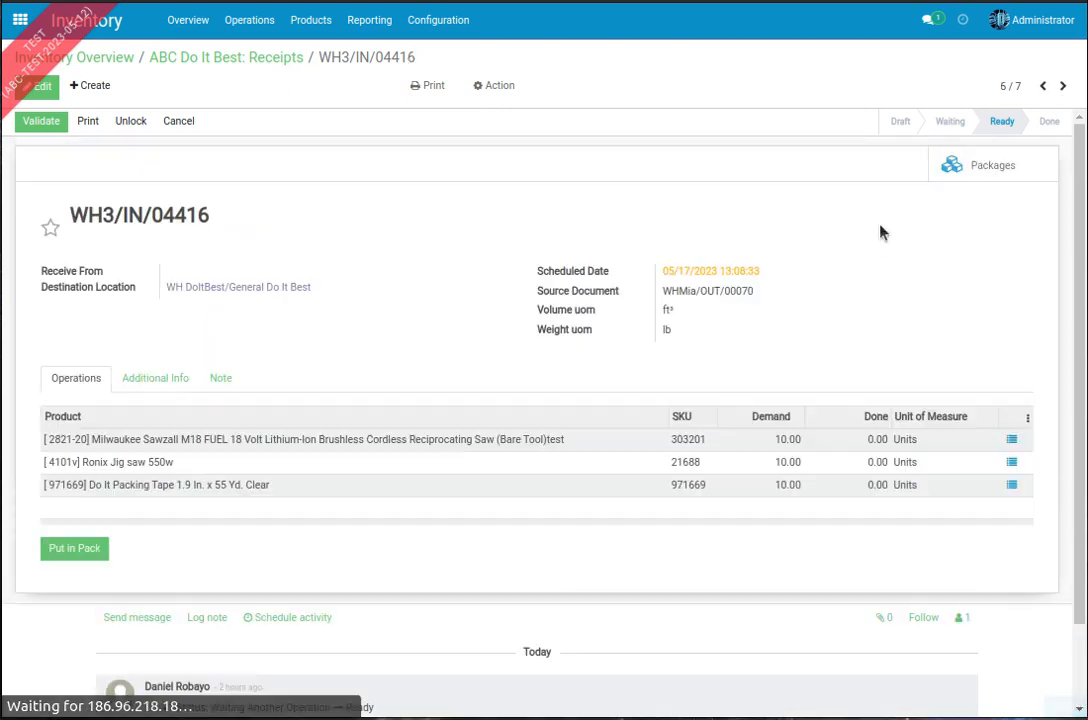
triple_click(663, 290)
scroll(425, 384, "down", 2)
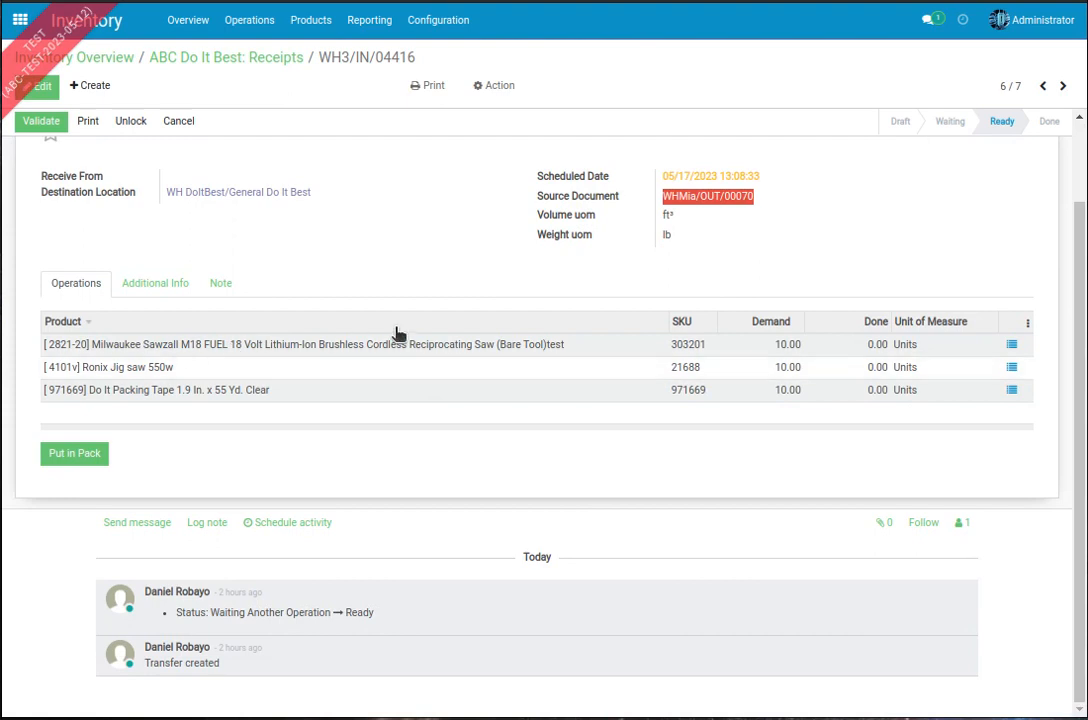
scroll(387, 307, "up", 2)
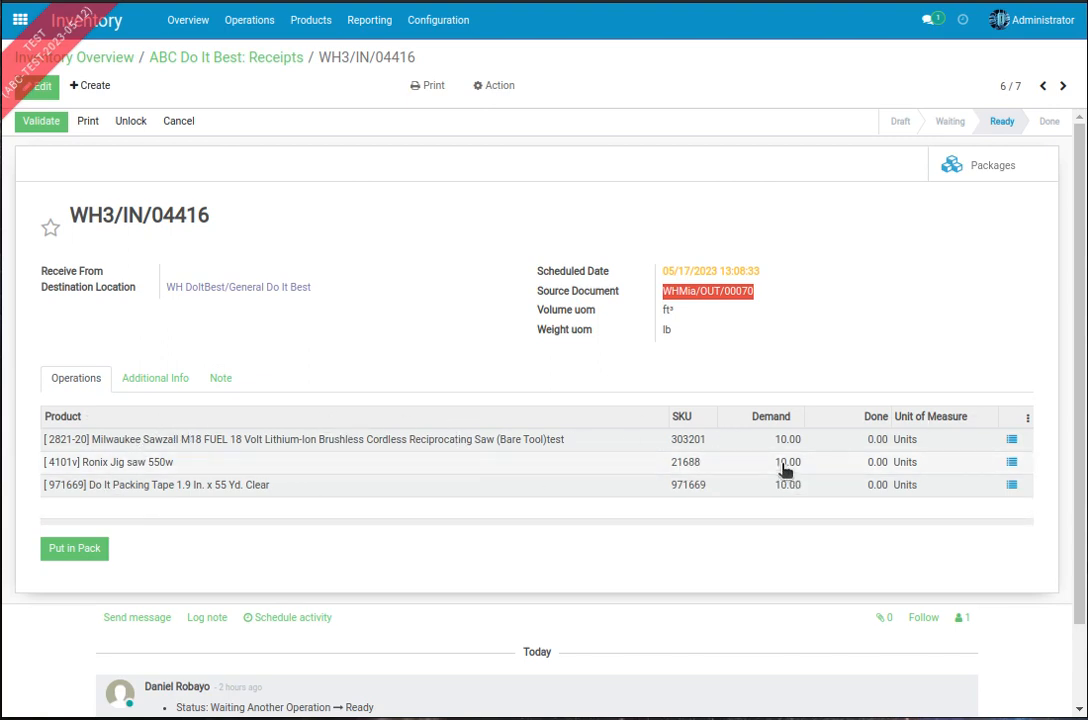
left_click(1062, 88)
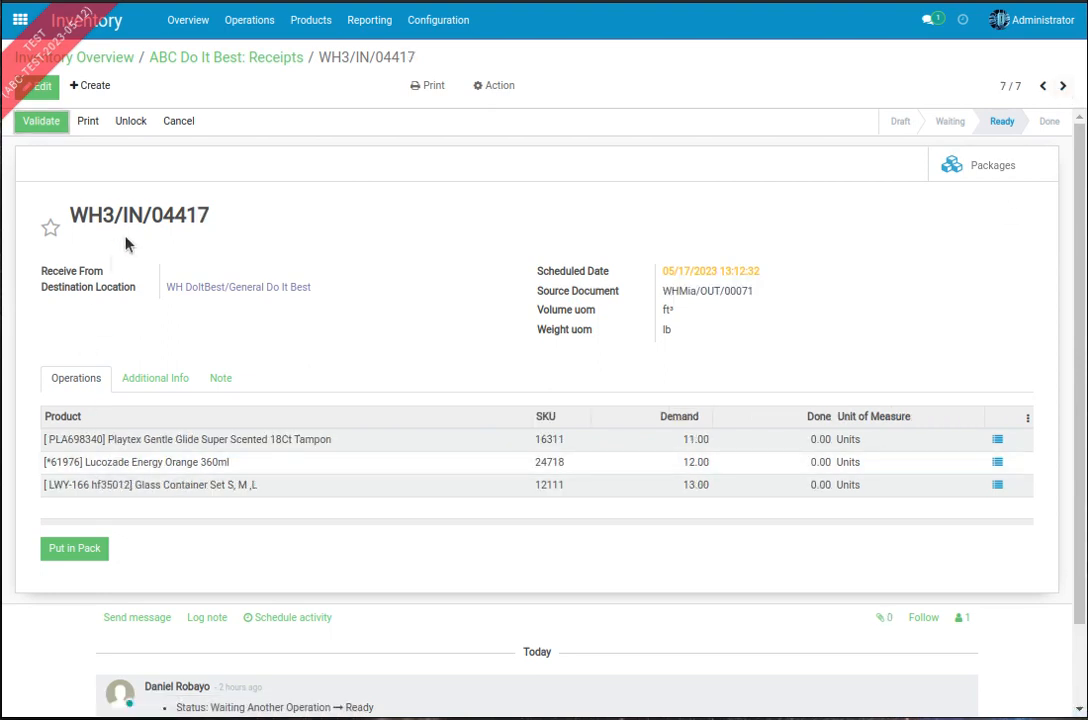
Step: Compare the current ABC Do It Best receipt's reference with its source document from ABC Miami
left_click_drag(158, 216, 214, 218)
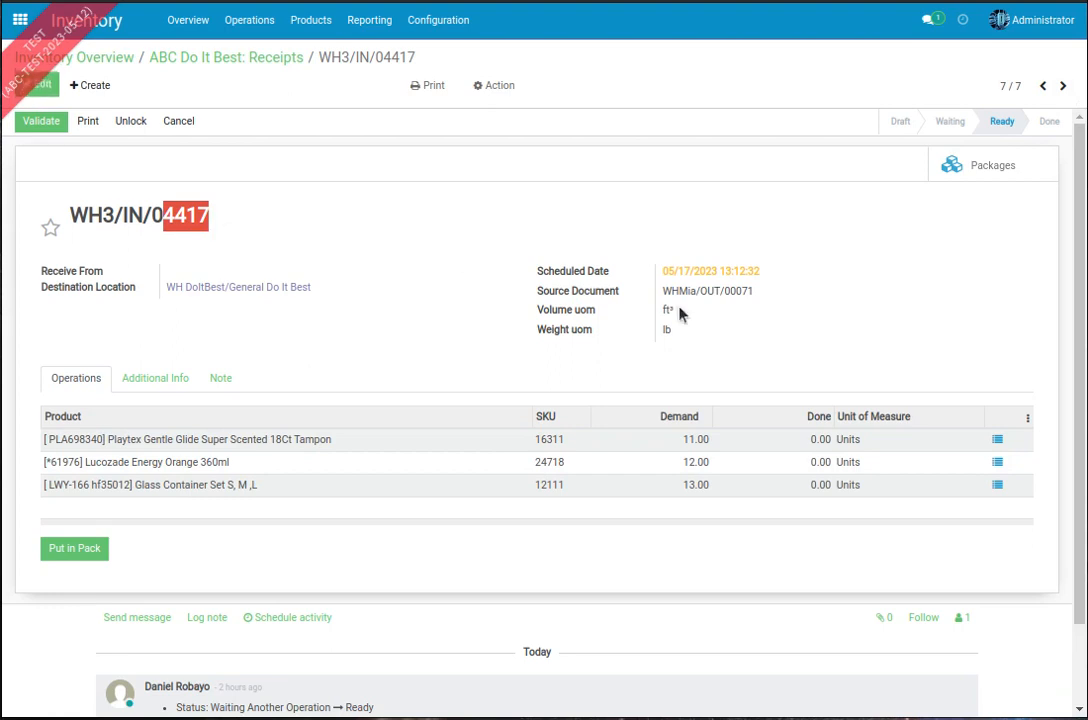
left_click_drag(670, 290, 725, 295)
left_click(860, 299)
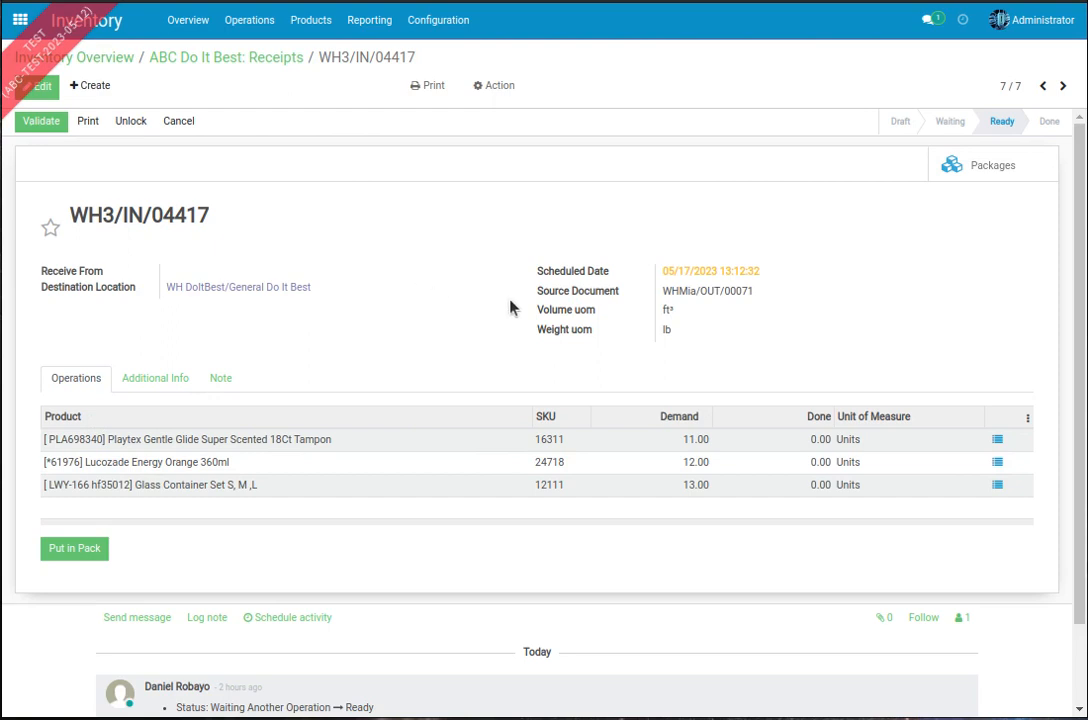
Step: Switch to Purchase, open the first Do It Best - Lifetime Hoan request for quotation and review its product lines
left_click(20, 22)
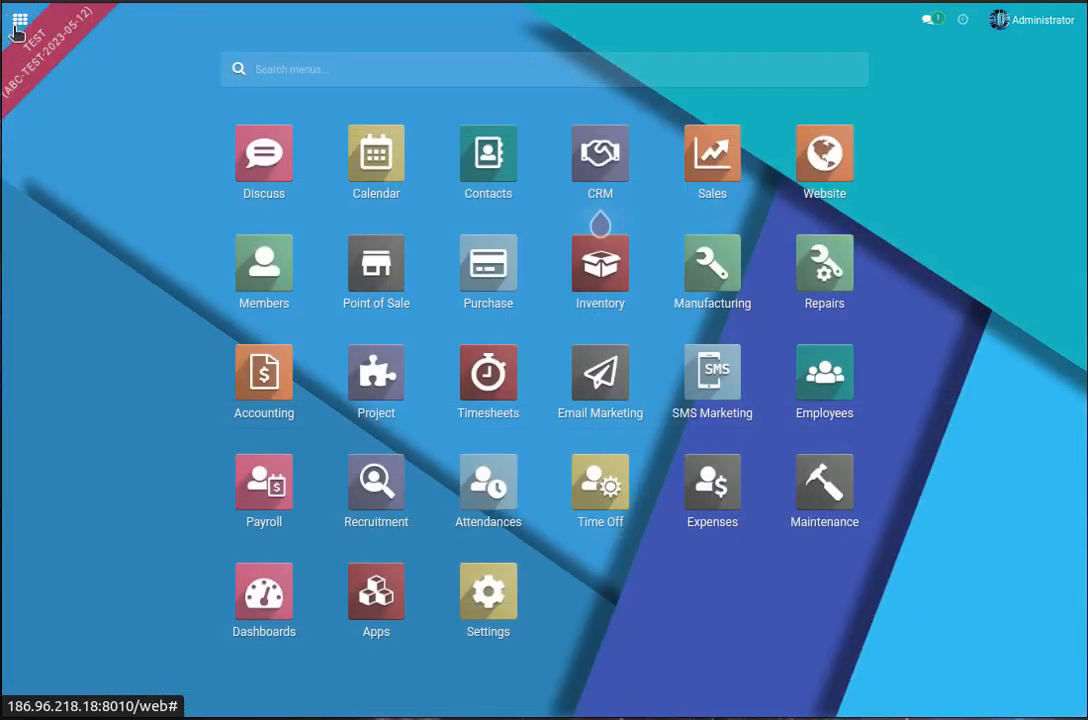
left_click(498, 270)
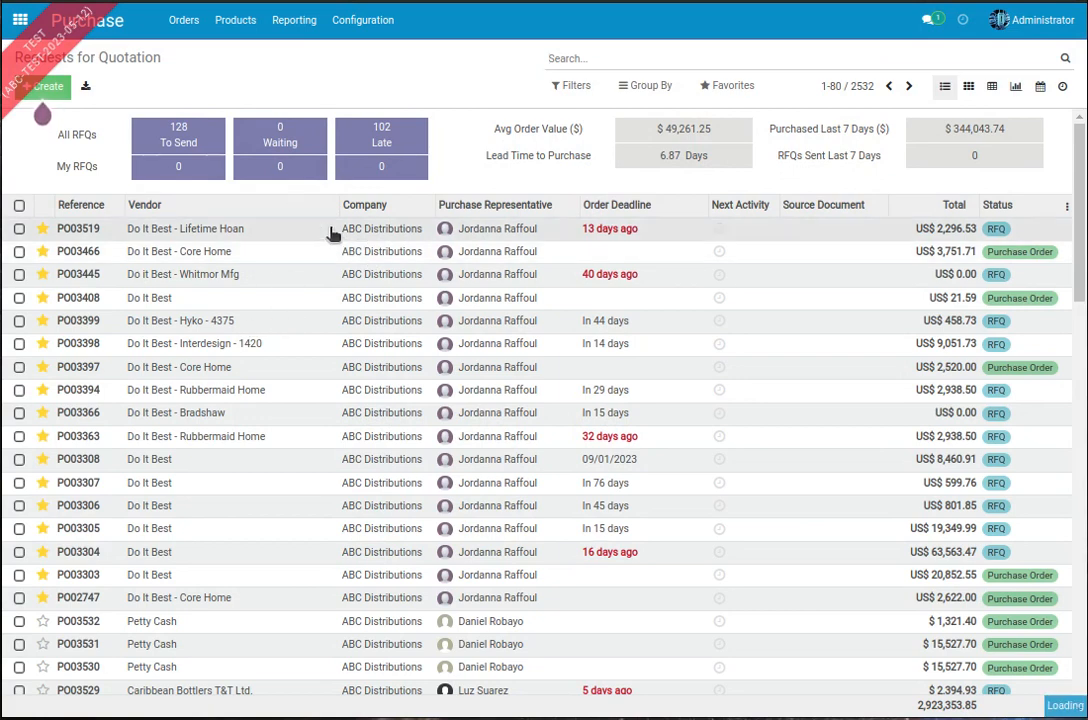
scroll(521, 351, "down", 5)
scroll(521, 351, "up", 5)
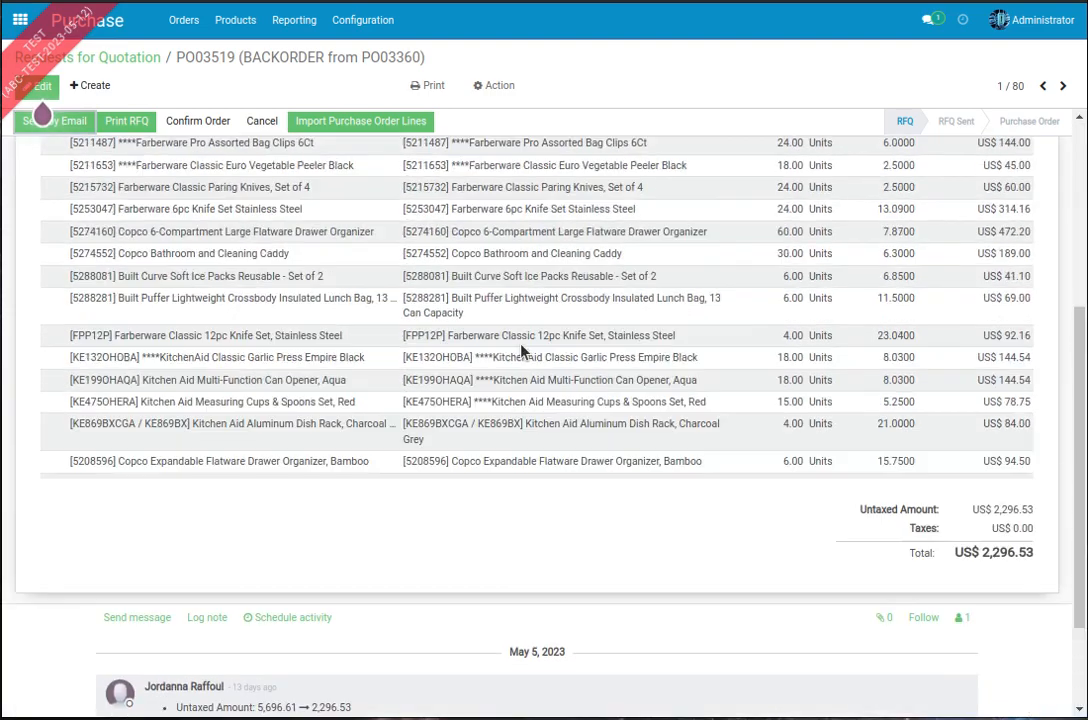
scroll(606, 346, "down", 5)
scroll(606, 346, "up", 5)
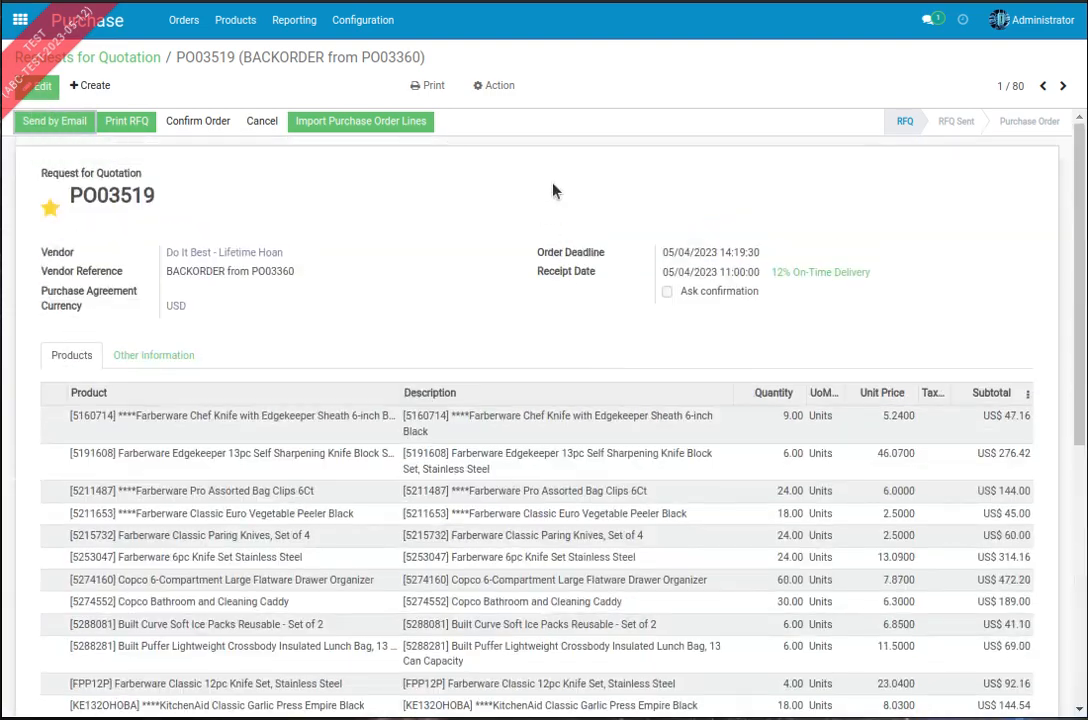
Step: Duplicate the Do It Best - Lifetime Hoan request for quotation and review the copied product lines
left_click(490, 87)
left_click(502, 112)
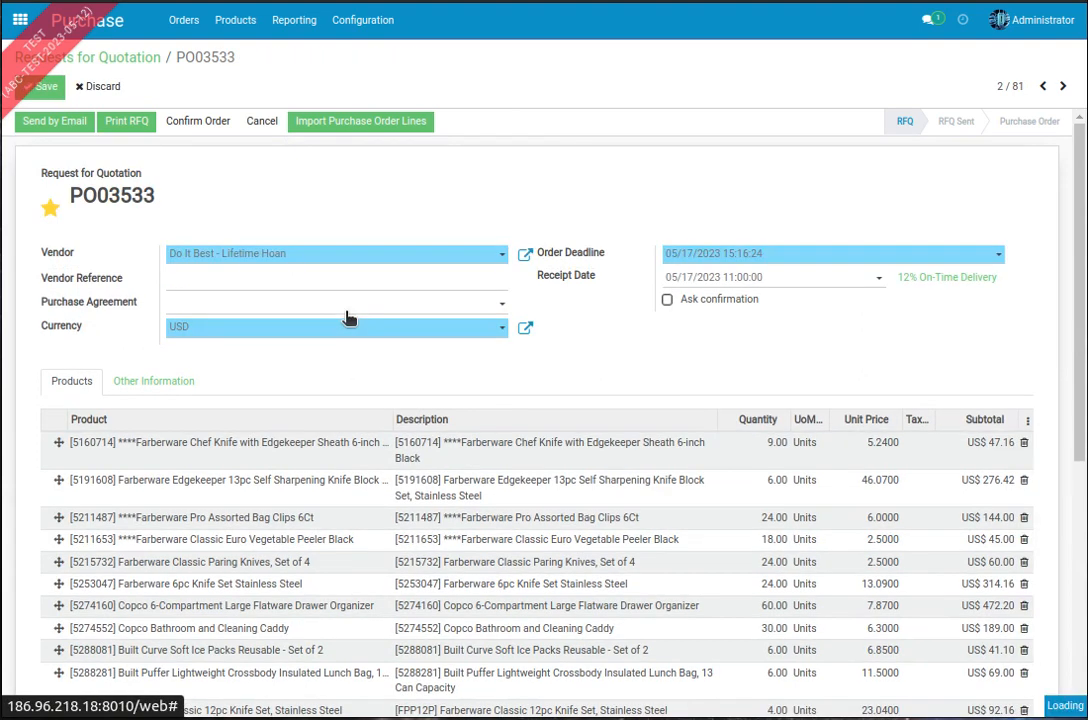
scroll(644, 360, "down", 4)
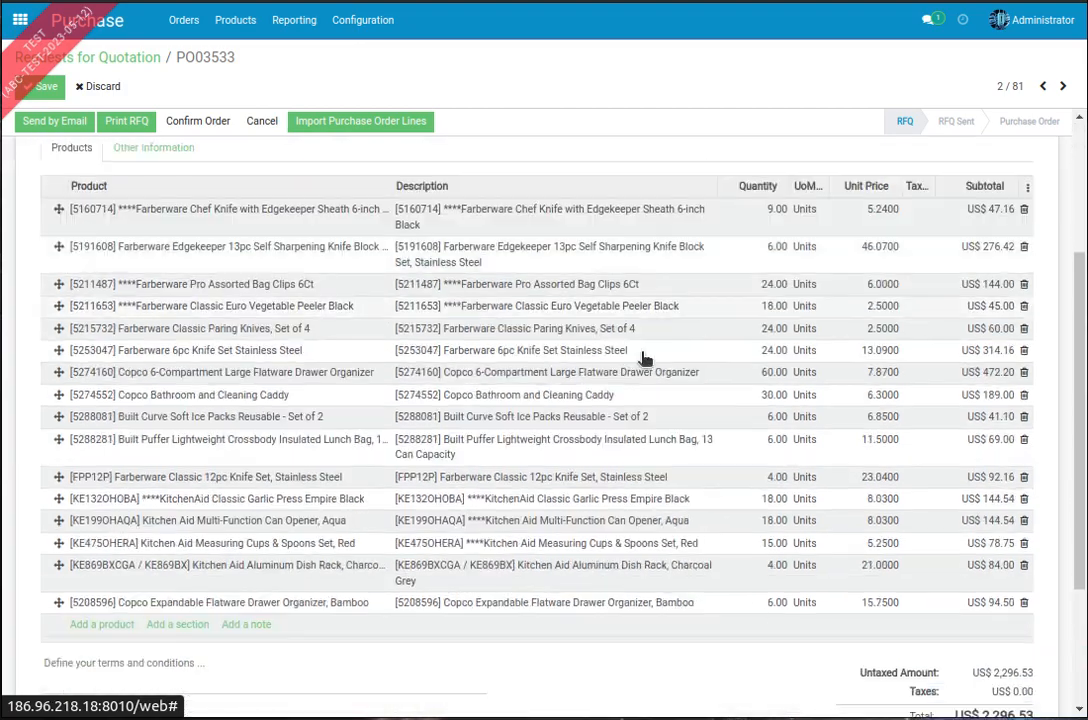
scroll(962, 474, "up", 4)
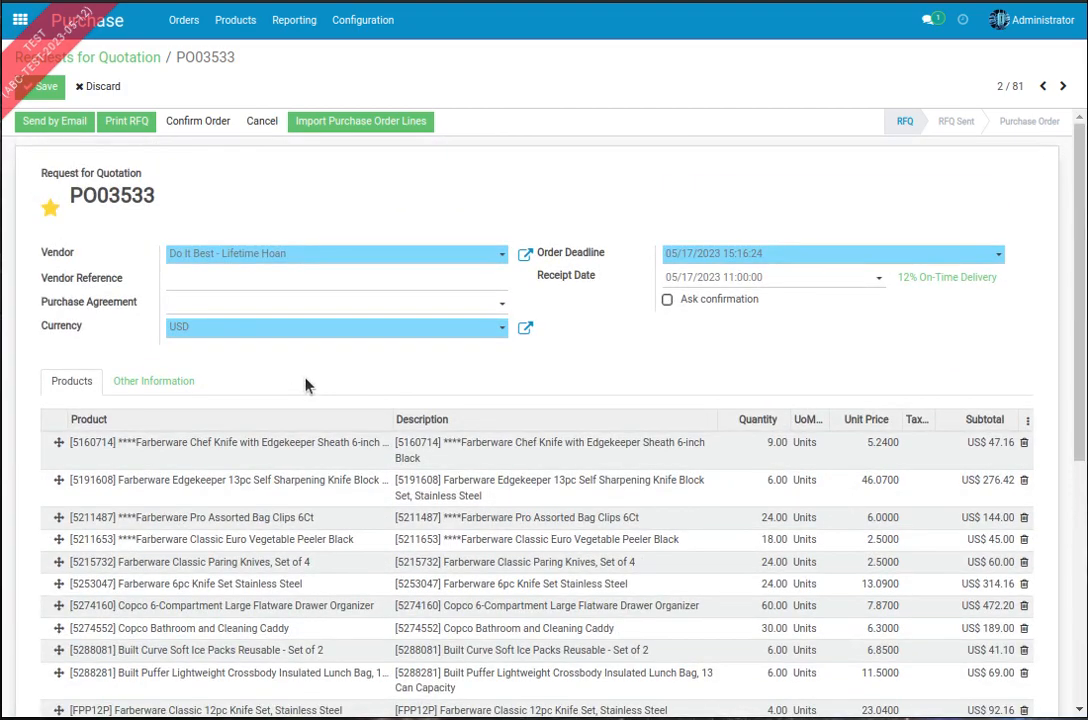
scroll(651, 498, "down", 4)
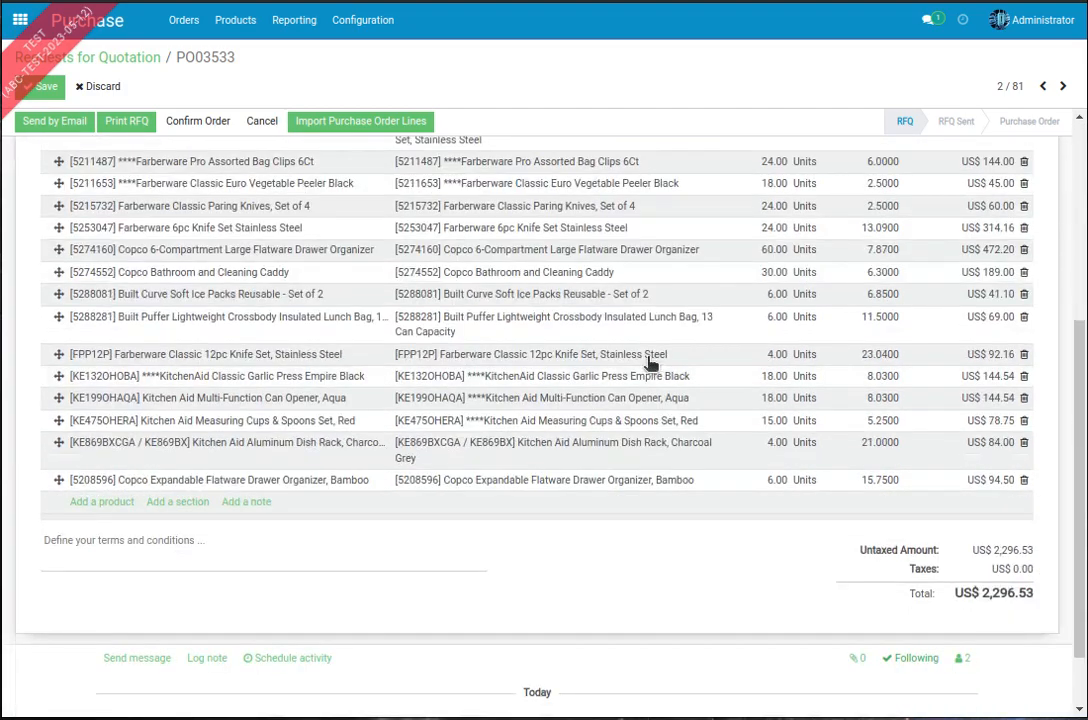
scroll(449, 559, "up", 3)
scroll(652, 423, "up", 2)
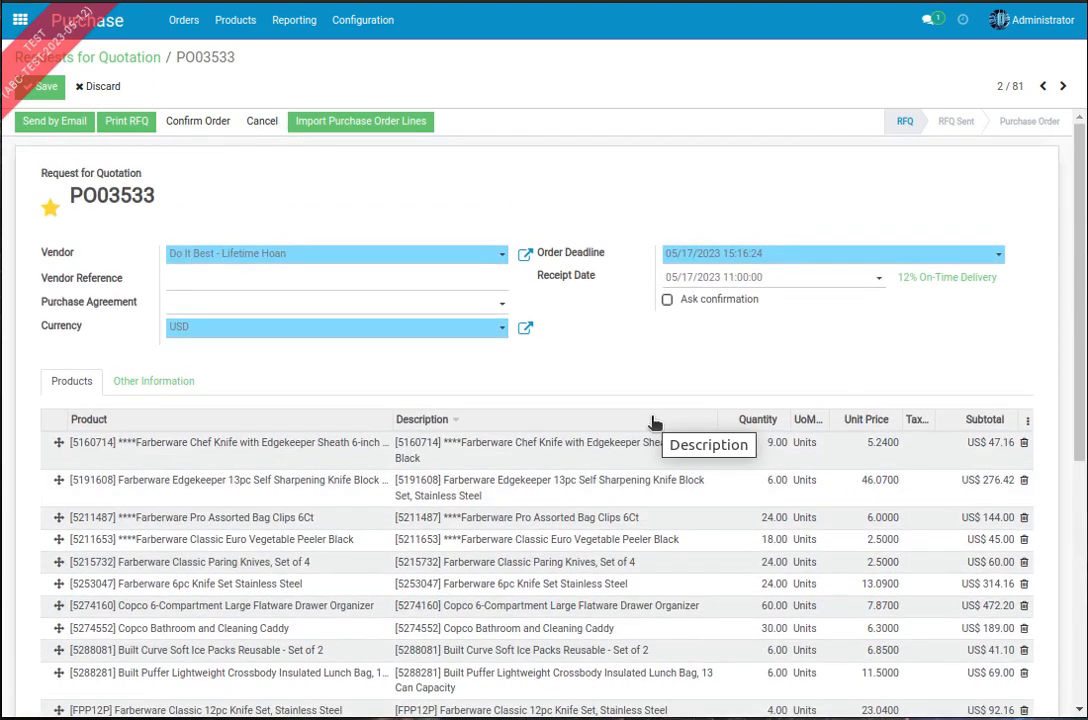
scroll(874, 377, "down", 4)
scroll(870, 388, "up", 4)
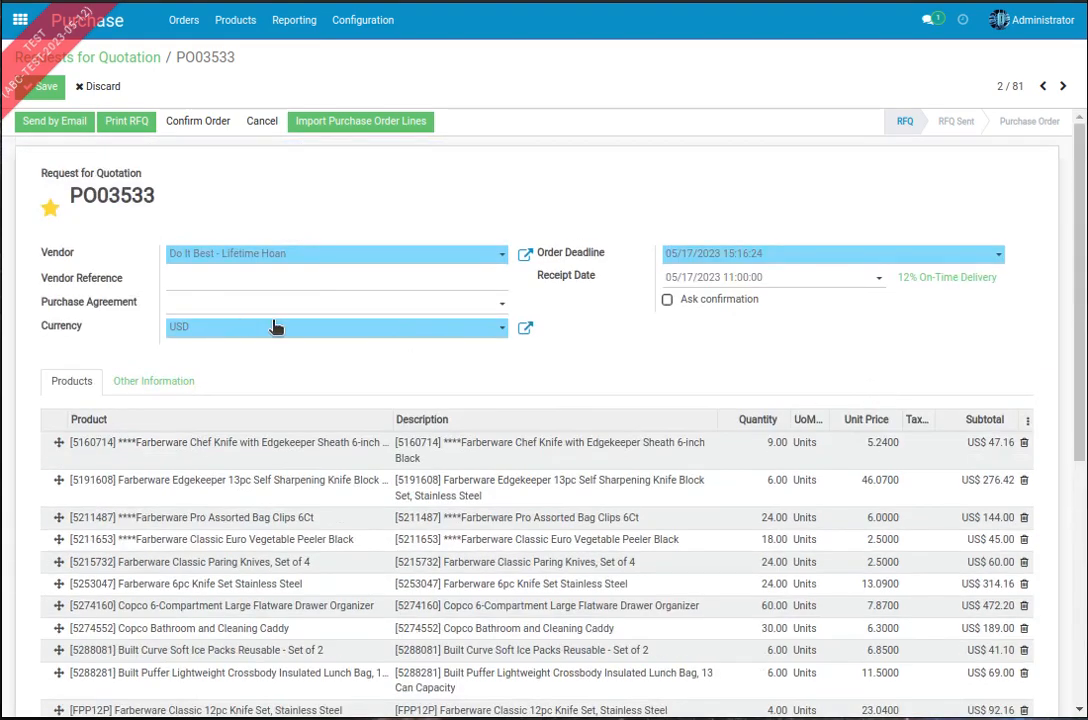
Step: Check the Deliver To setting and product lines of the duplicated request for quotation, and save it
left_click(152, 379)
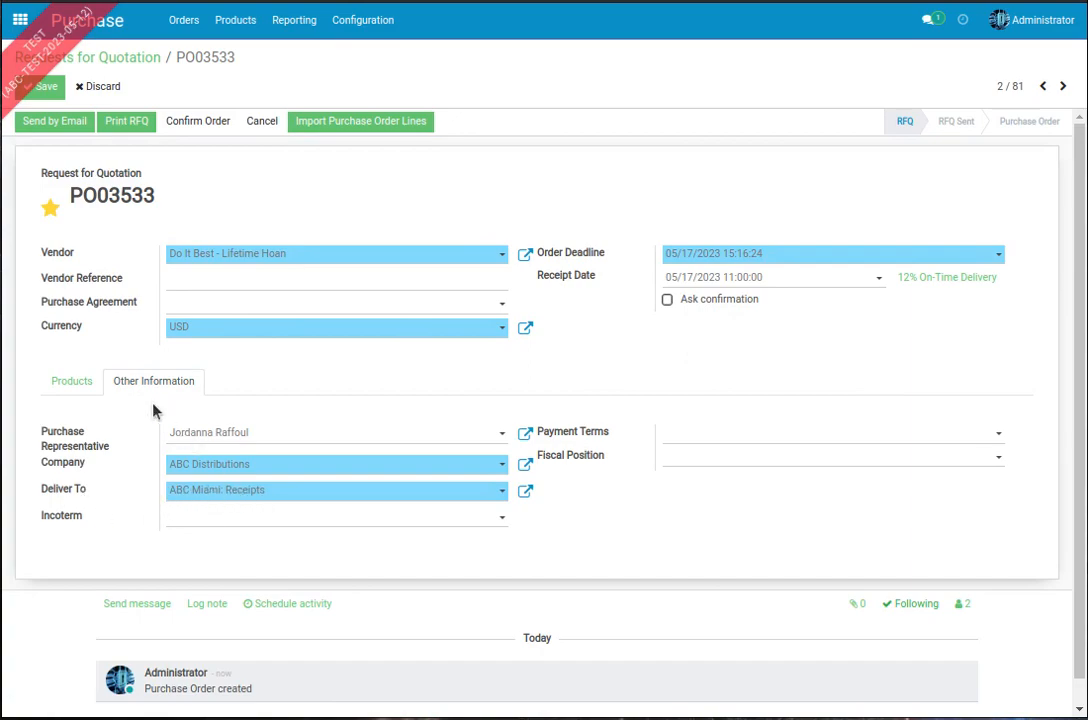
left_click(85, 383)
scroll(245, 384, "down", 2)
scroll(192, 397, "up", 2)
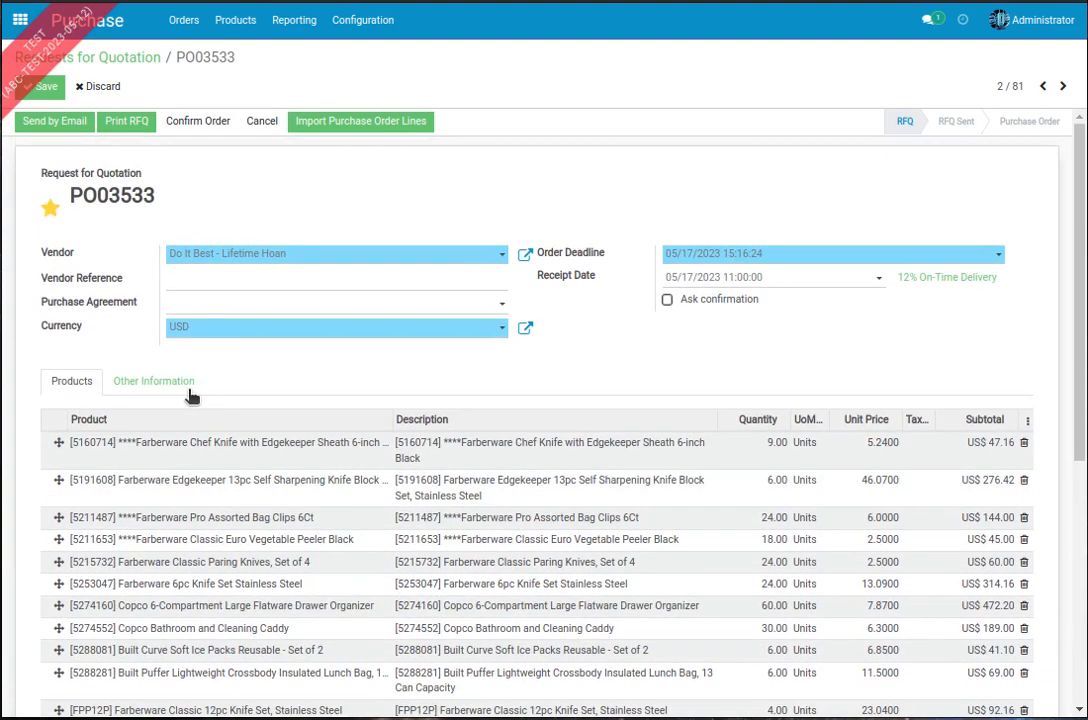
scroll(200, 397, "down", 3)
scroll(241, 398, "up", 3)
left_click(153, 383)
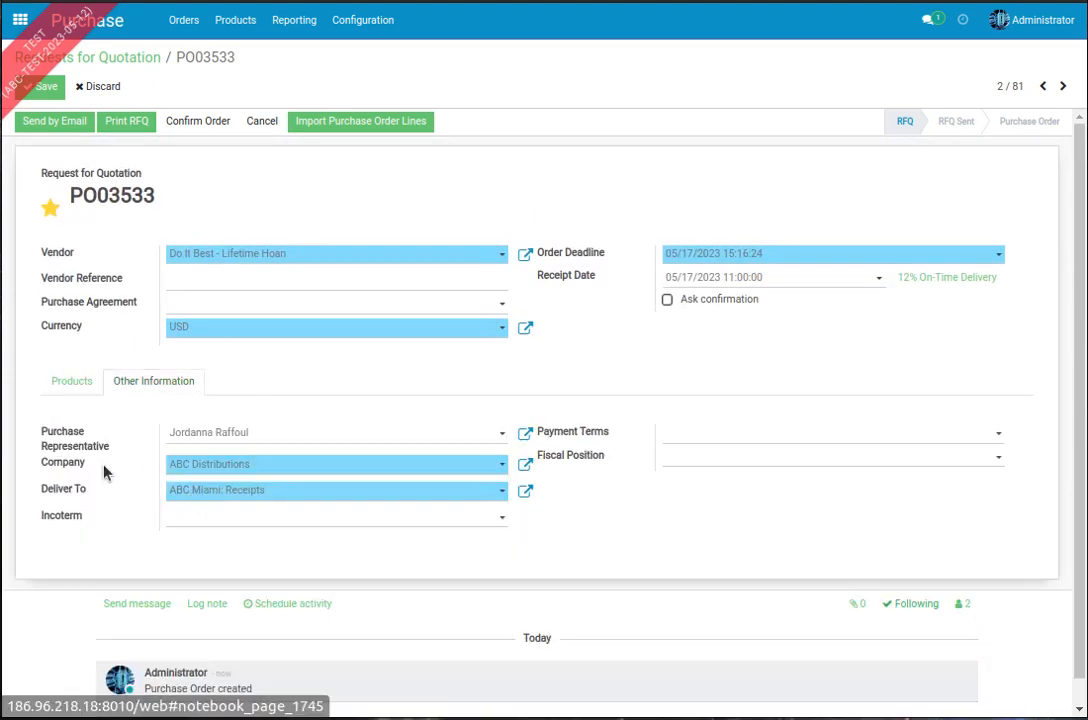
left_click(74, 381)
left_click(44, 86)
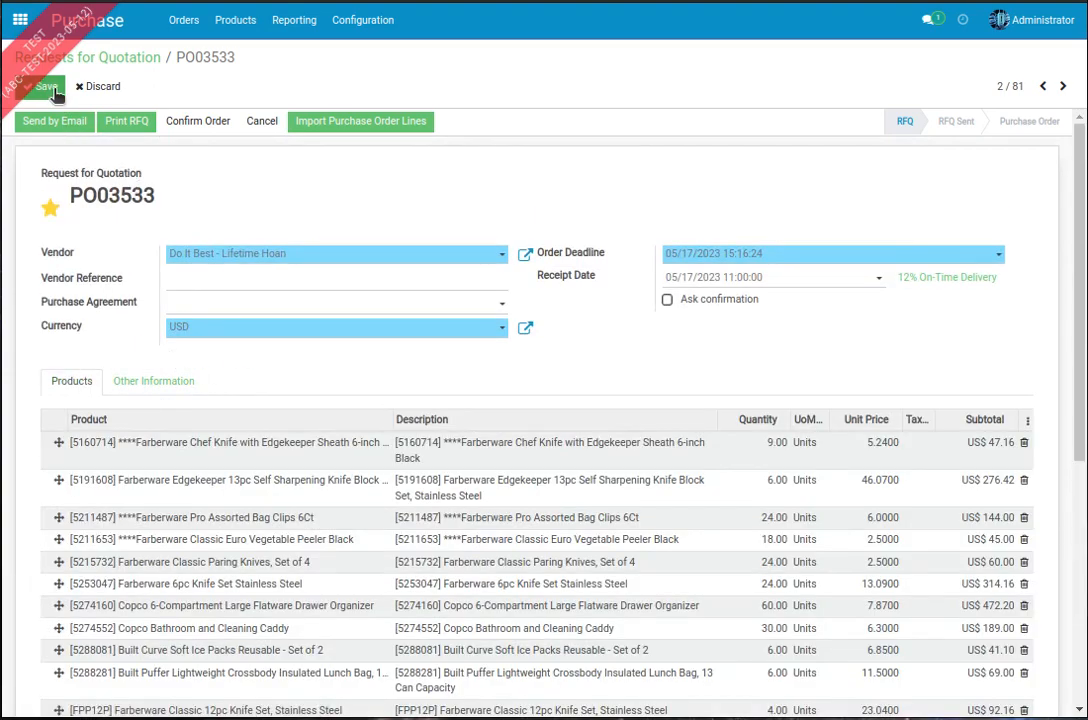
Step: Look over the saved request for quotation and confirm it as a purchase order
scroll(449, 302, "down", 2)
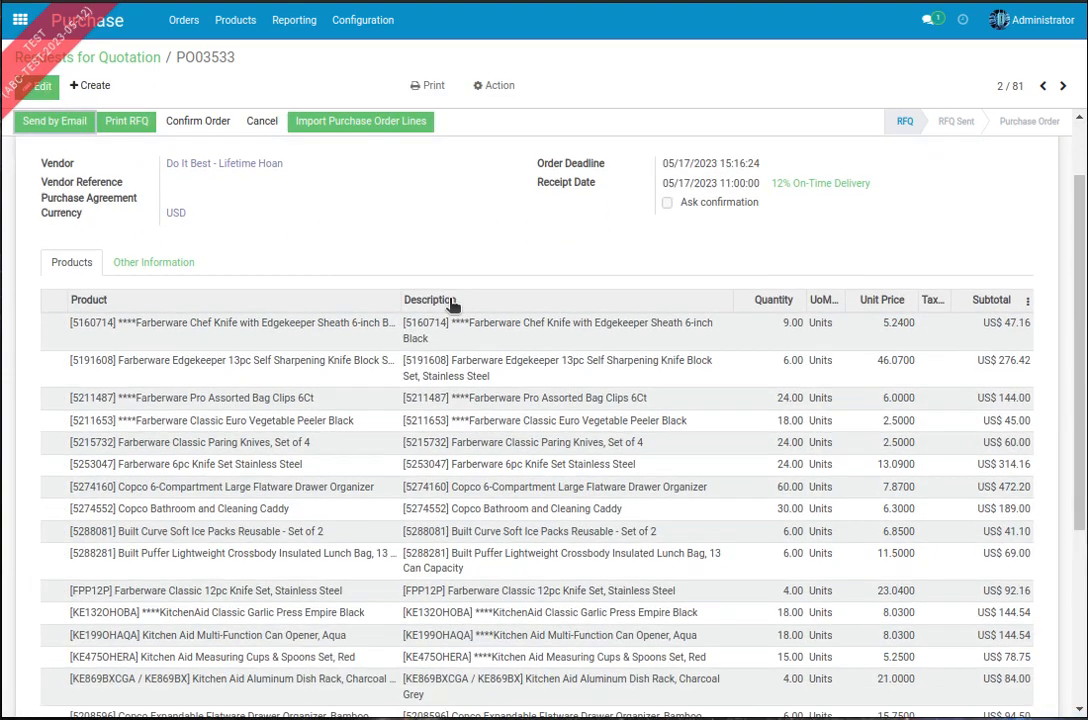
scroll(449, 309, "up", 2)
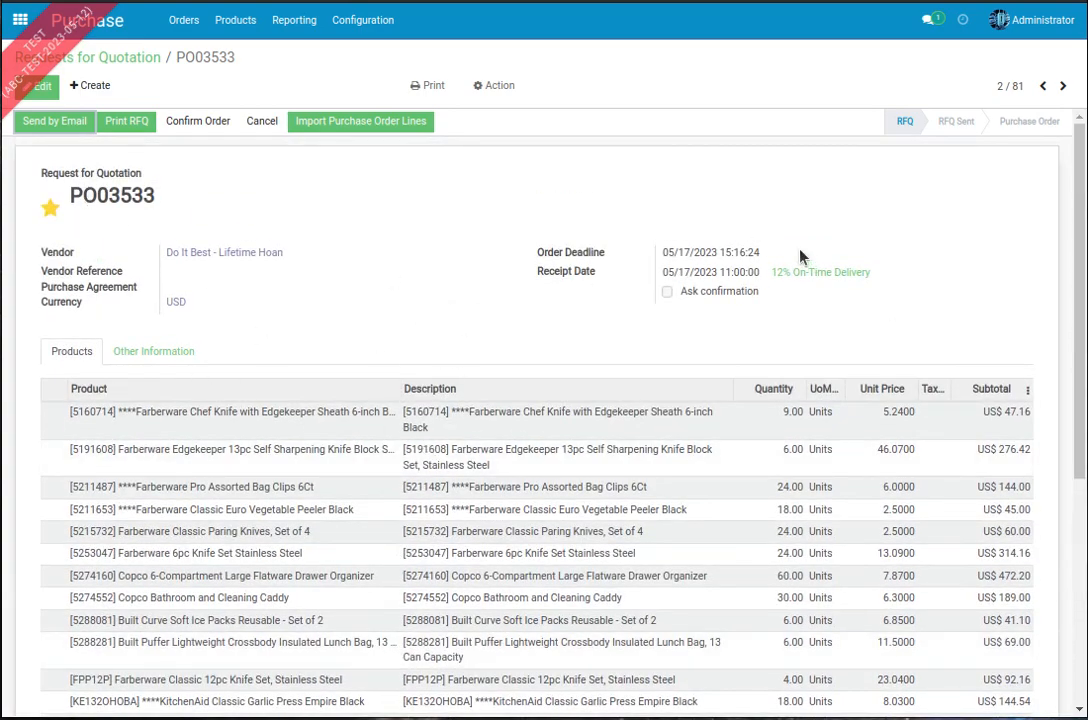
left_click(186, 117)
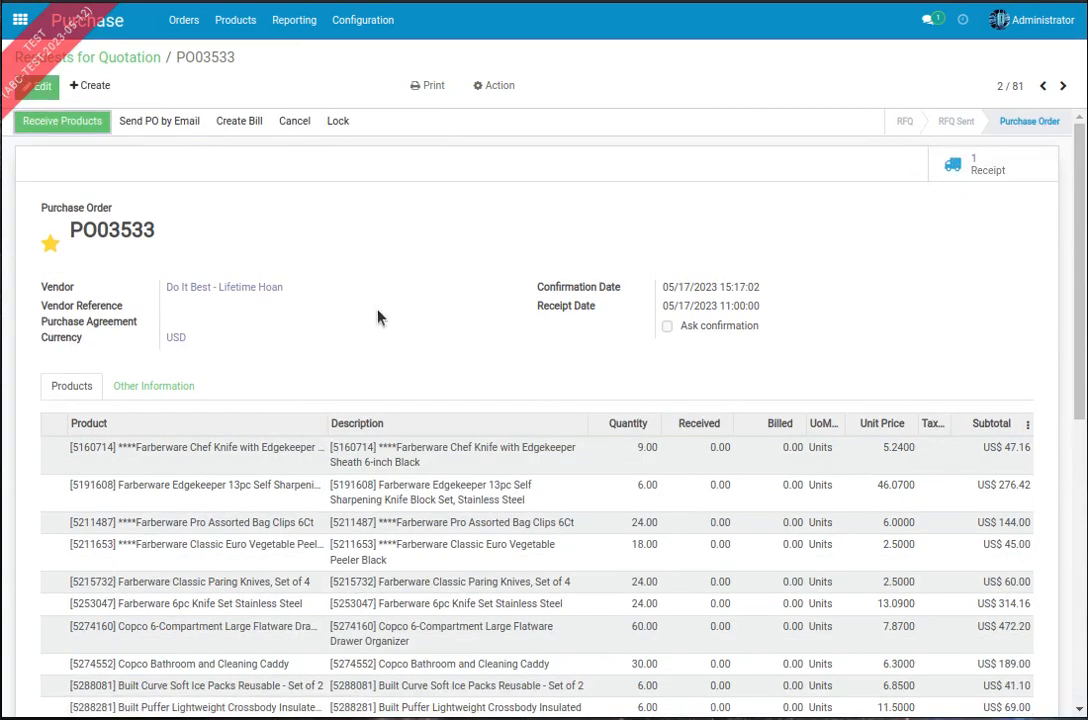
Step: Open the purchase order's receipt and examine its destination location, source document and demanded products
scroll(376, 316, "down", 5)
scroll(284, 287, "up", 5)
left_click(955, 165)
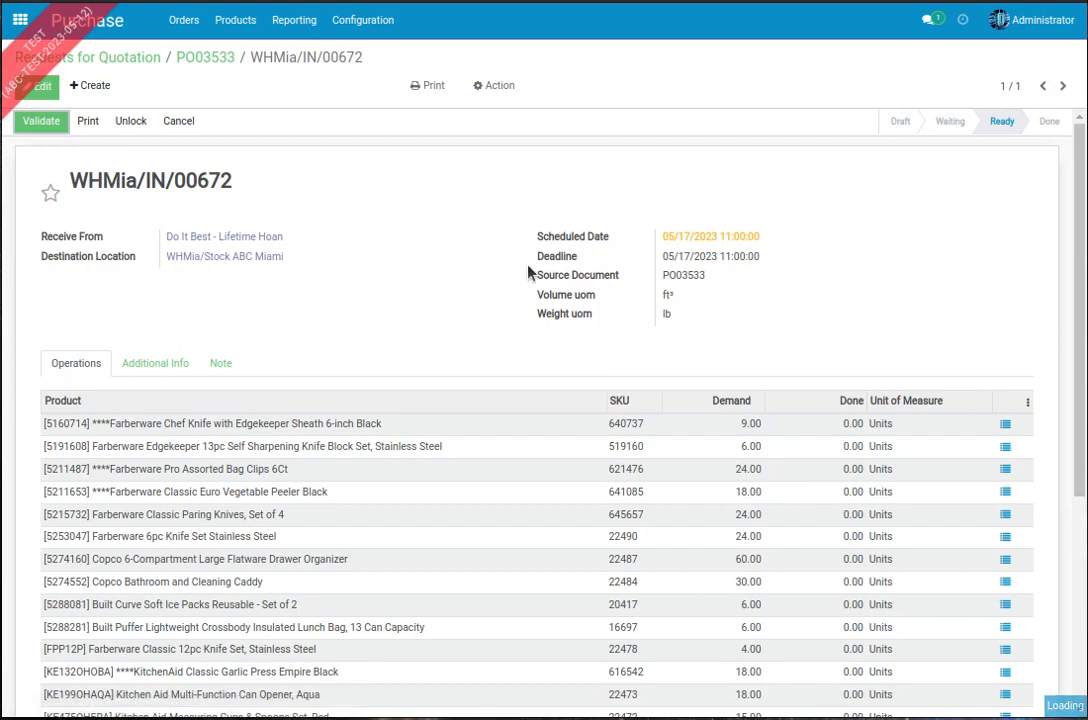
scroll(325, 300, "down", 5)
scroll(325, 297, "up", 5)
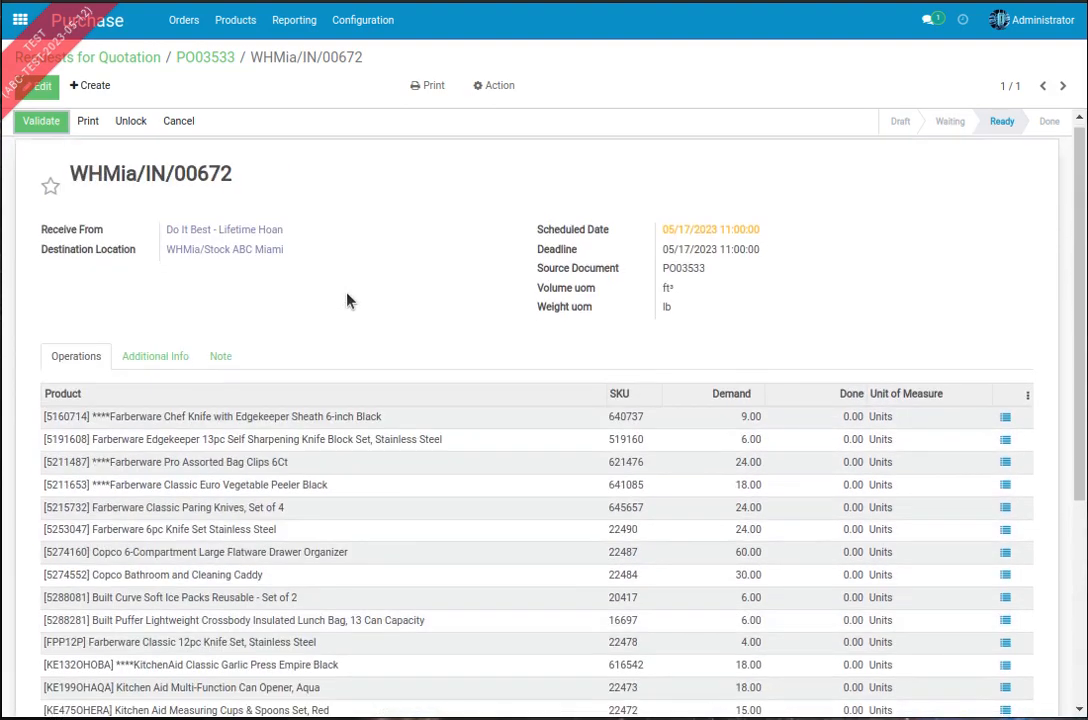
scroll(345, 305, "down", 3)
scroll(460, 240, "up", 1)
scroll(450, 215, "up", 2)
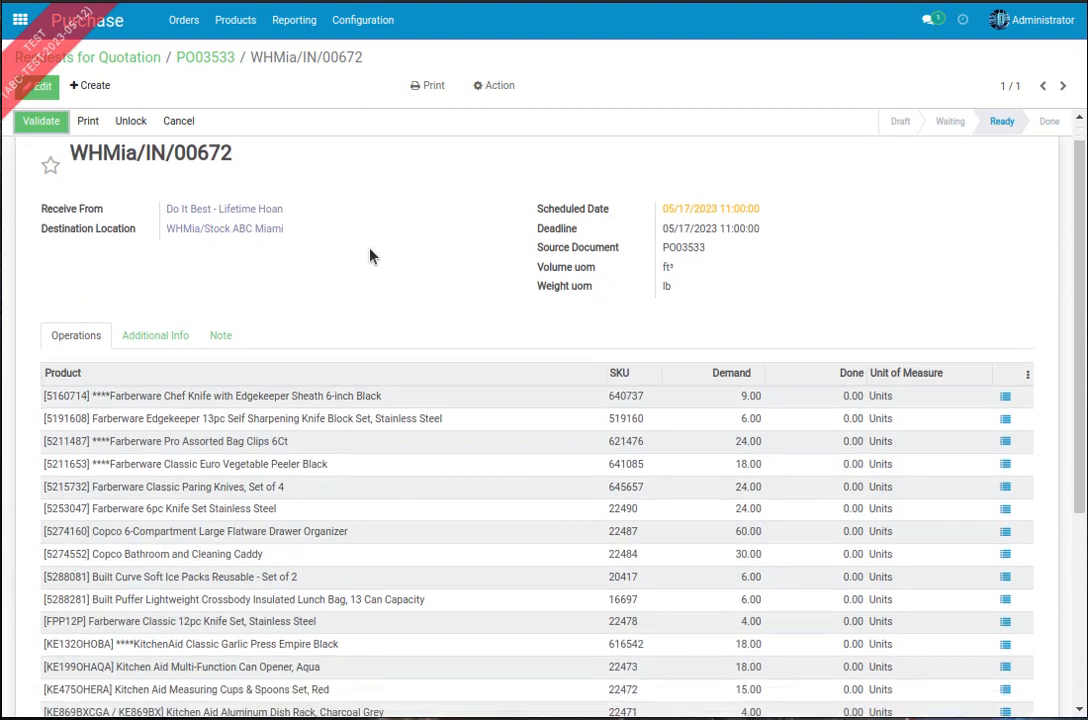
scroll(372, 256, "down", 2)
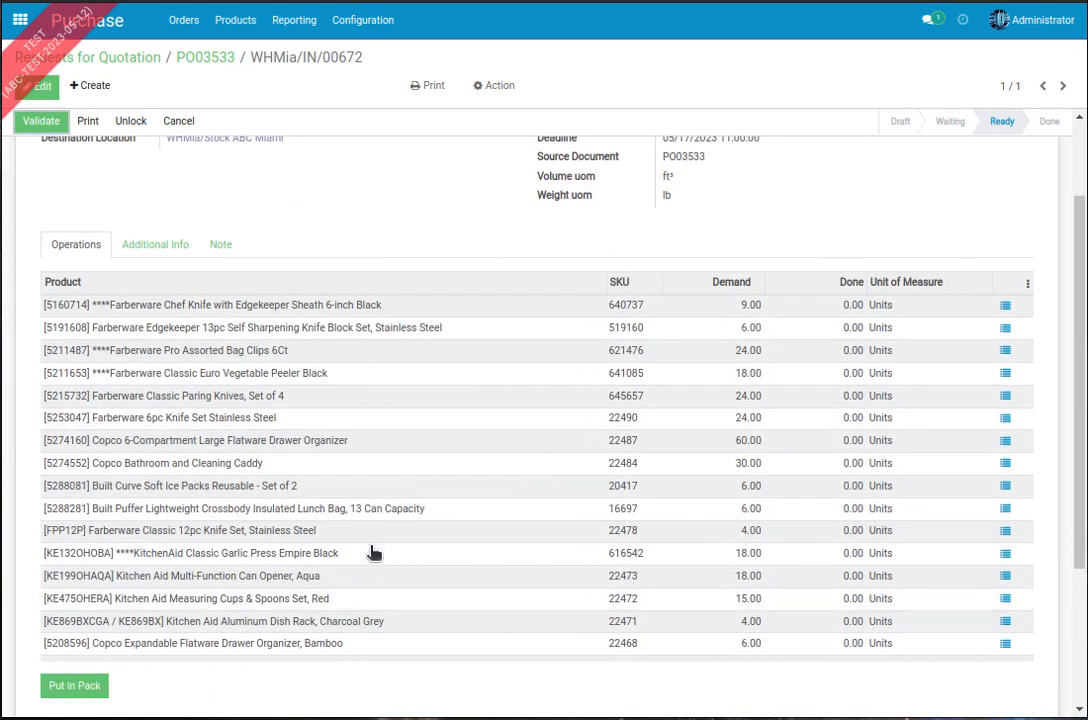
scroll(380, 373, "up", 2)
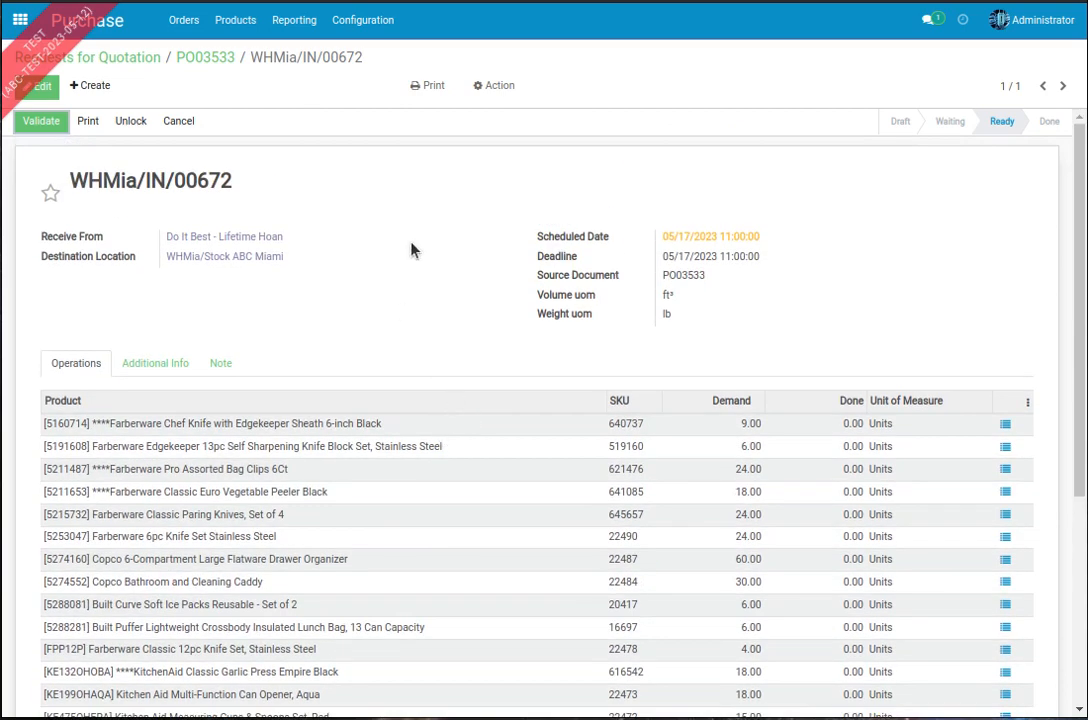
Step: Put all products of the ABC Miami receipt in one pack and validate the receipt
scroll(410, 250, "down", 5)
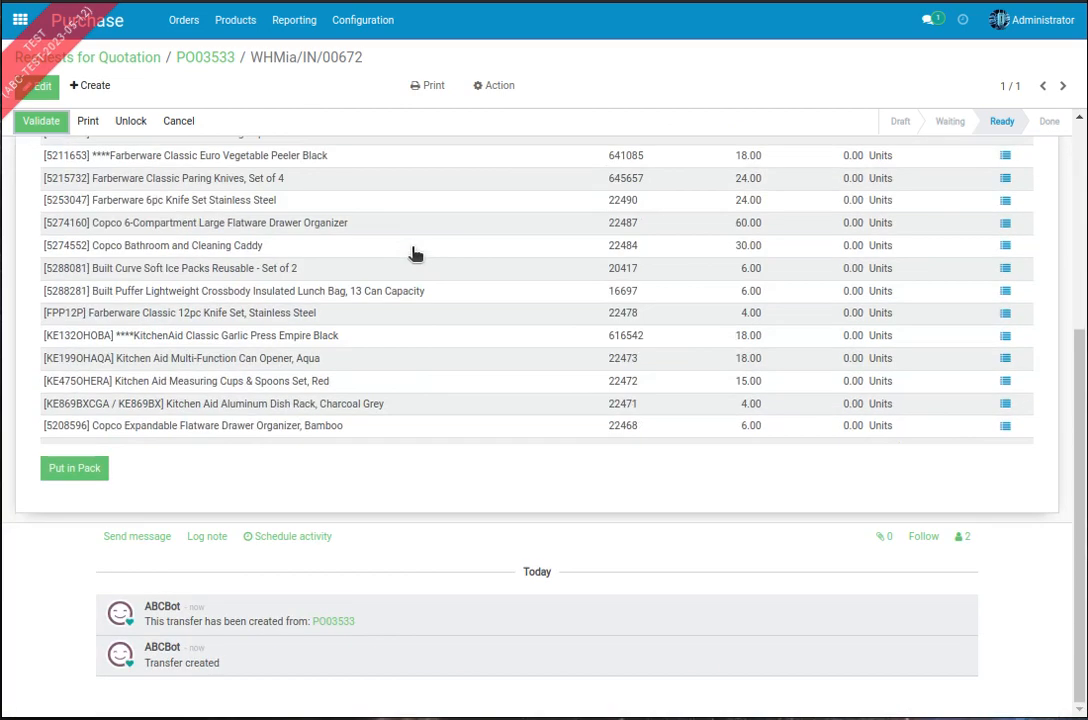
left_click(78, 469)
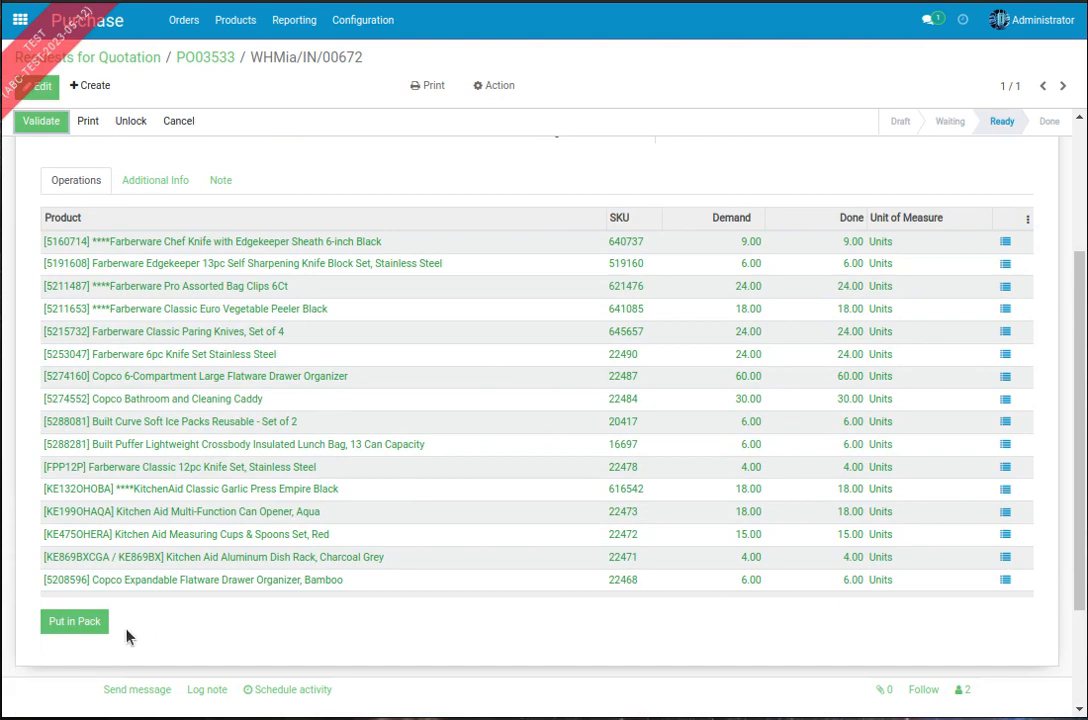
scroll(393, 544, "up", 3)
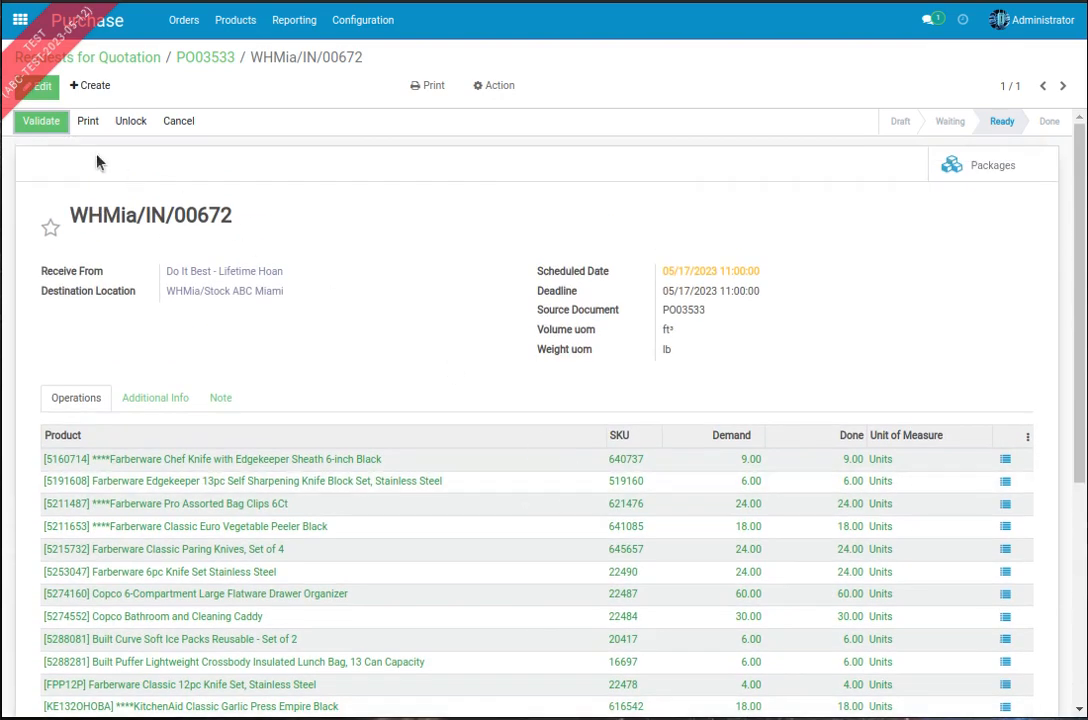
left_click(50, 124)
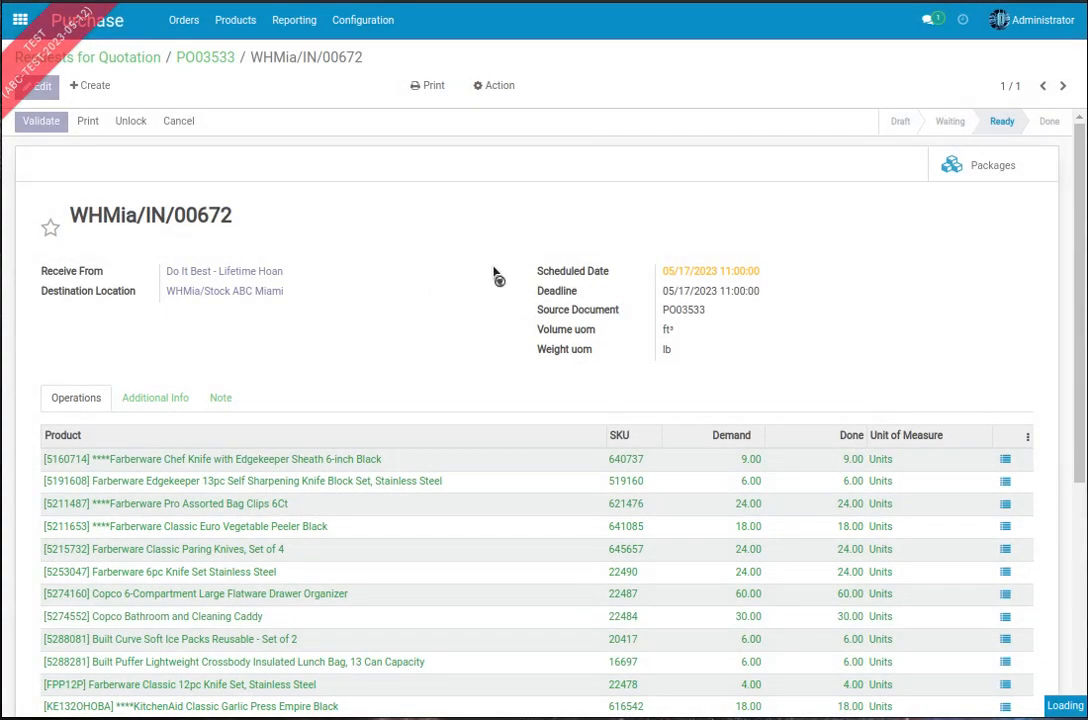
Step: Review the validated receipt's product lines, and open its package to examine the location and contents
scroll(498, 272, "down", 3)
scroll(330, 400, "down", 1)
scroll(300, 370, "up", 3)
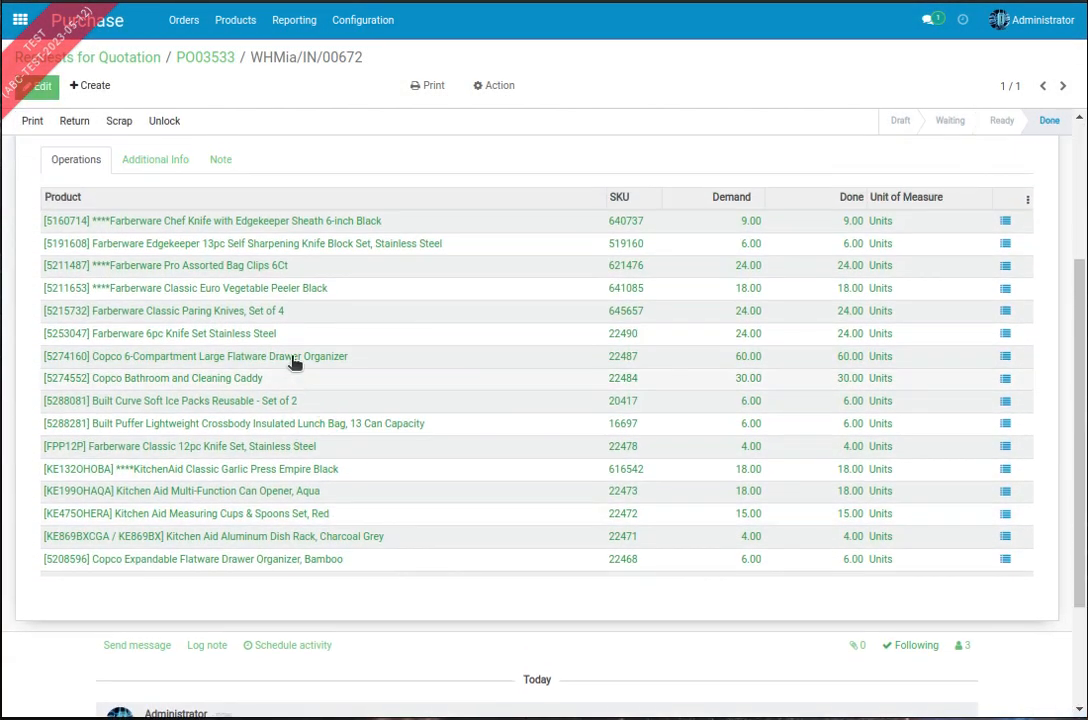
scroll(300, 470, "up", 3)
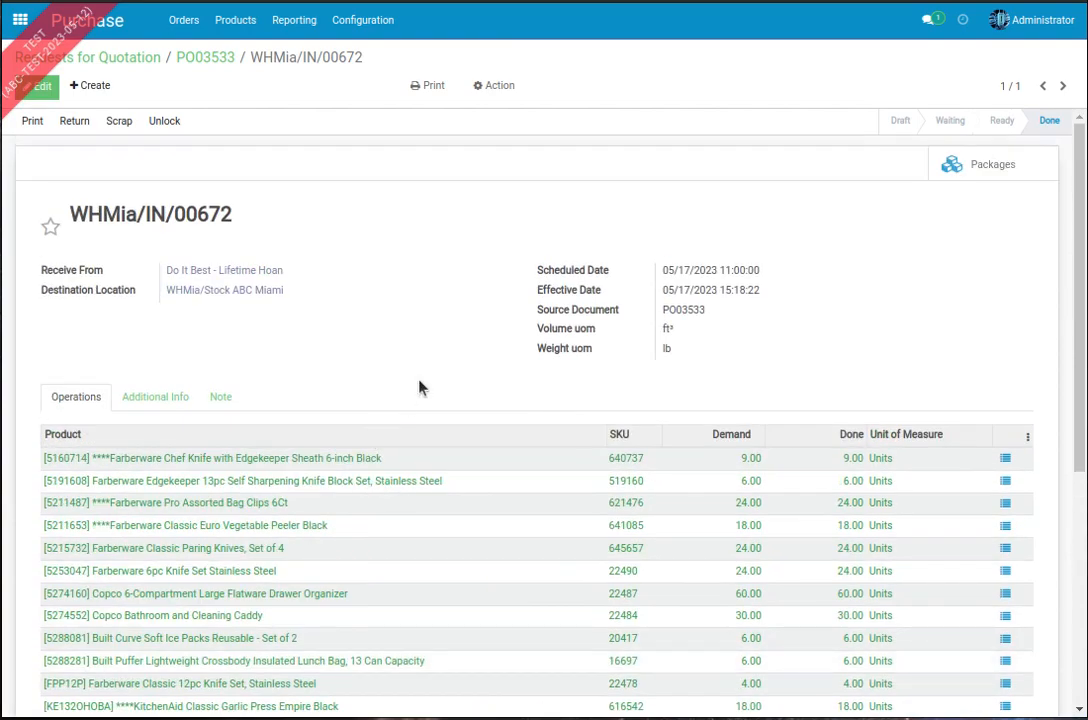
scroll(437, 355, "down", 5)
scroll(440, 350, "up", 5)
left_click(950, 170)
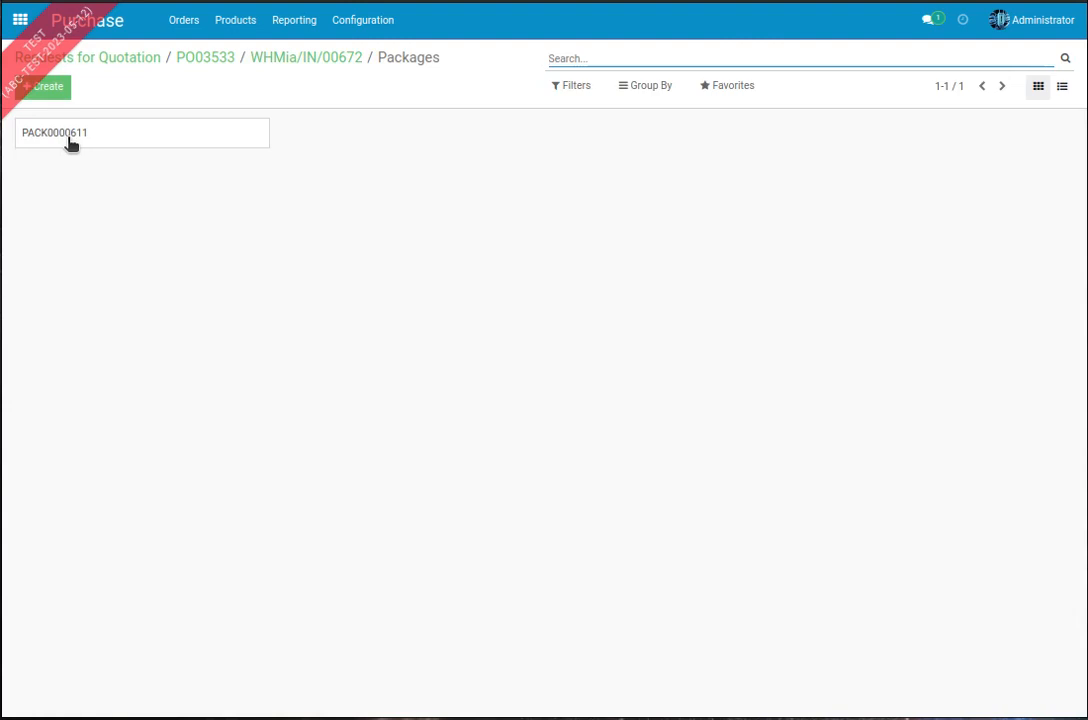
left_click(83, 140)
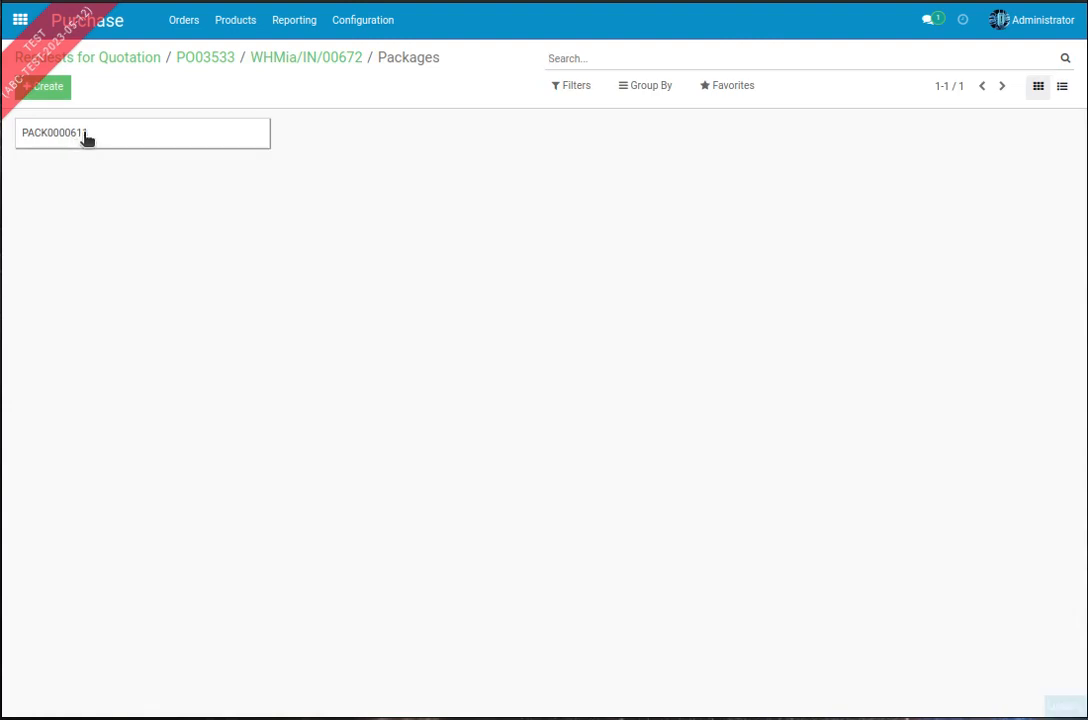
scroll(120, 290, "down", 2)
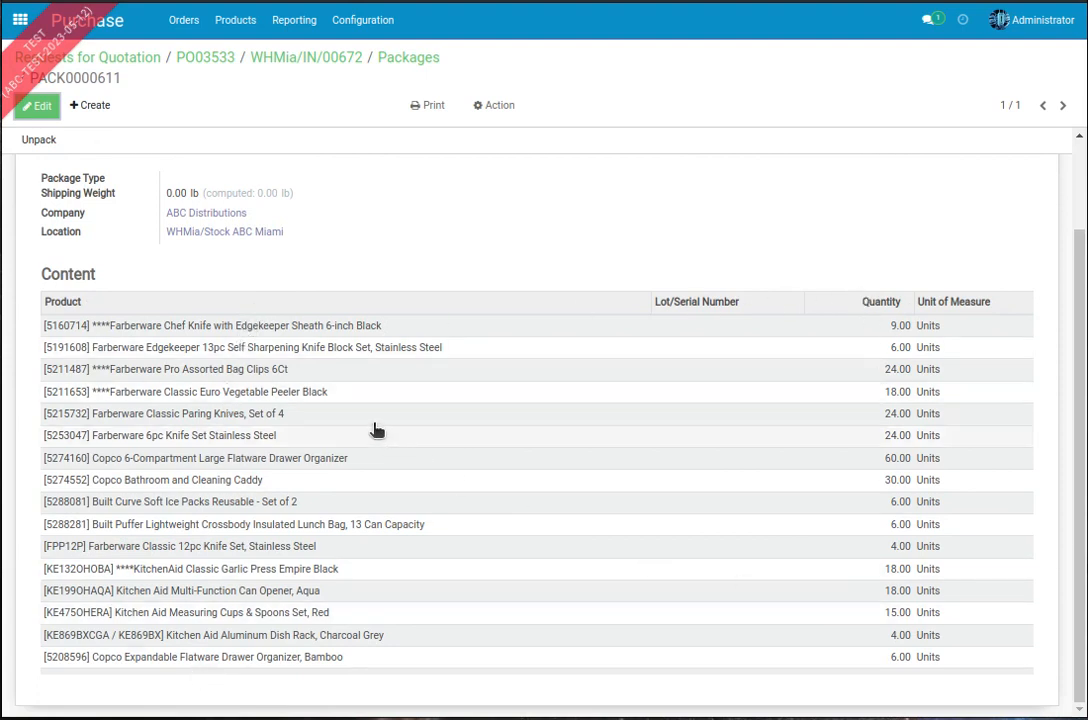
scroll(330, 410, "up", 2)
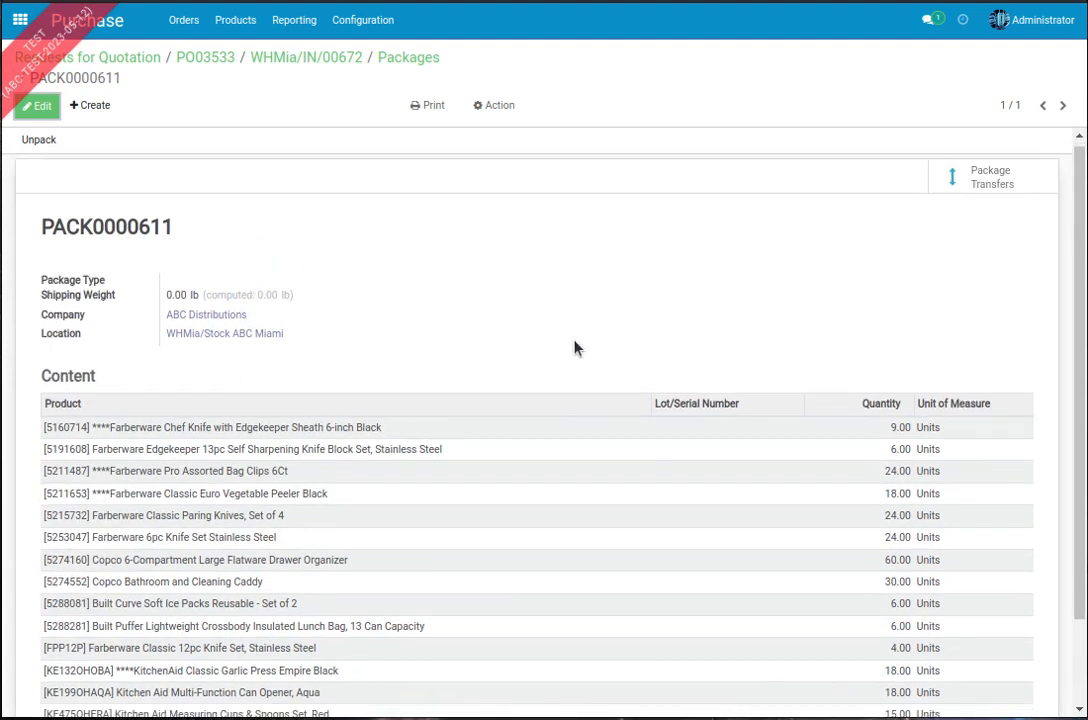
scroll(700, 345, "down", 2)
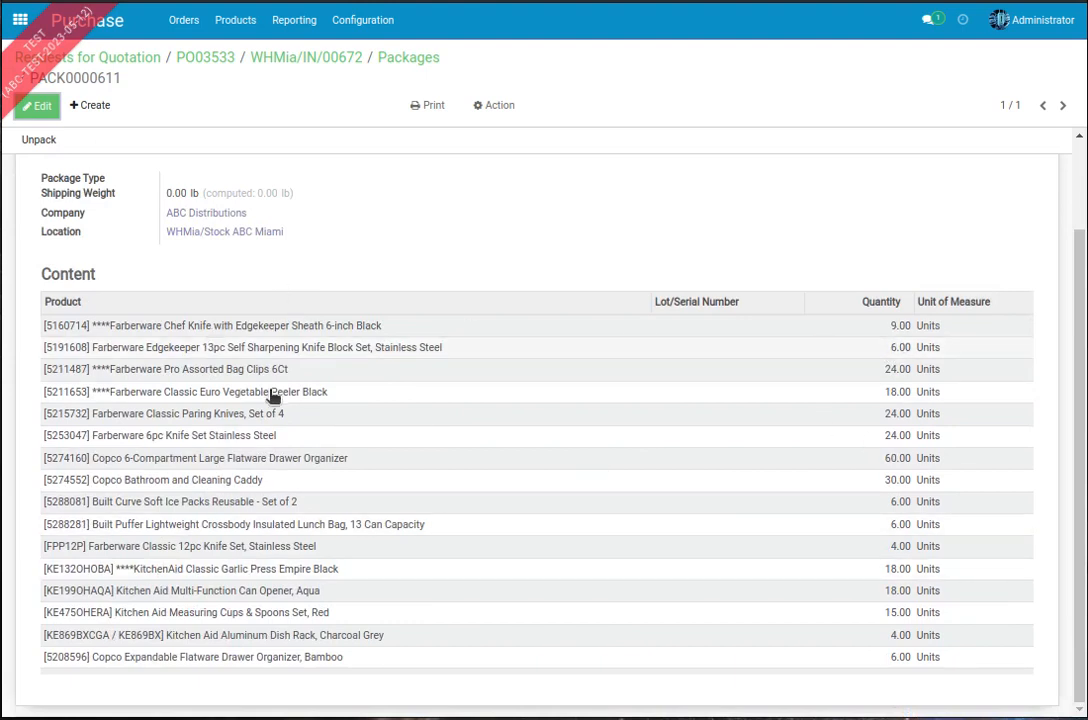
Step: Examine the received package's number, company, stock location and list of contained products with their quantities
scroll(528, 366, "up", 2)
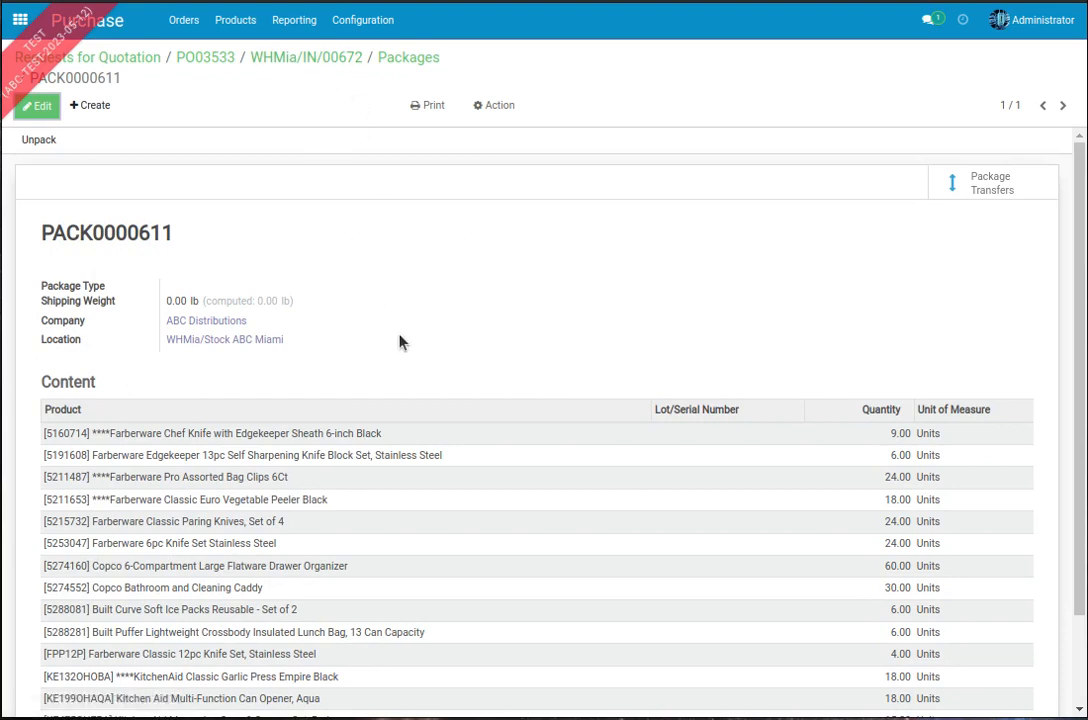
scroll(834, 270, "down", 2)
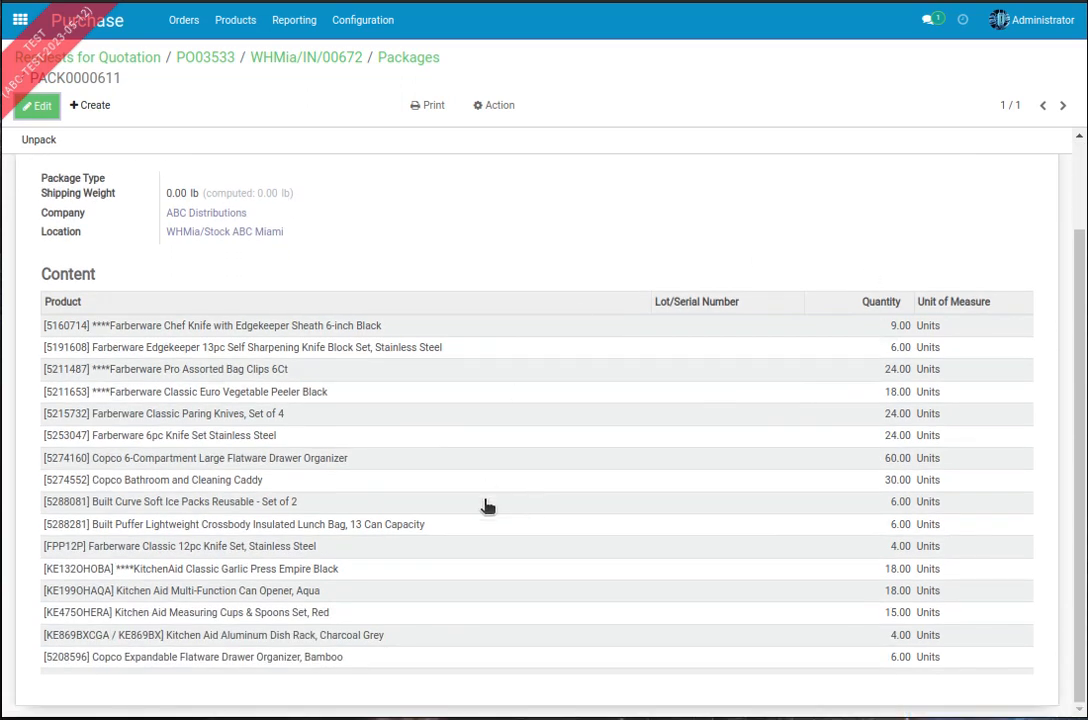
scroll(352, 450, "up", 2)
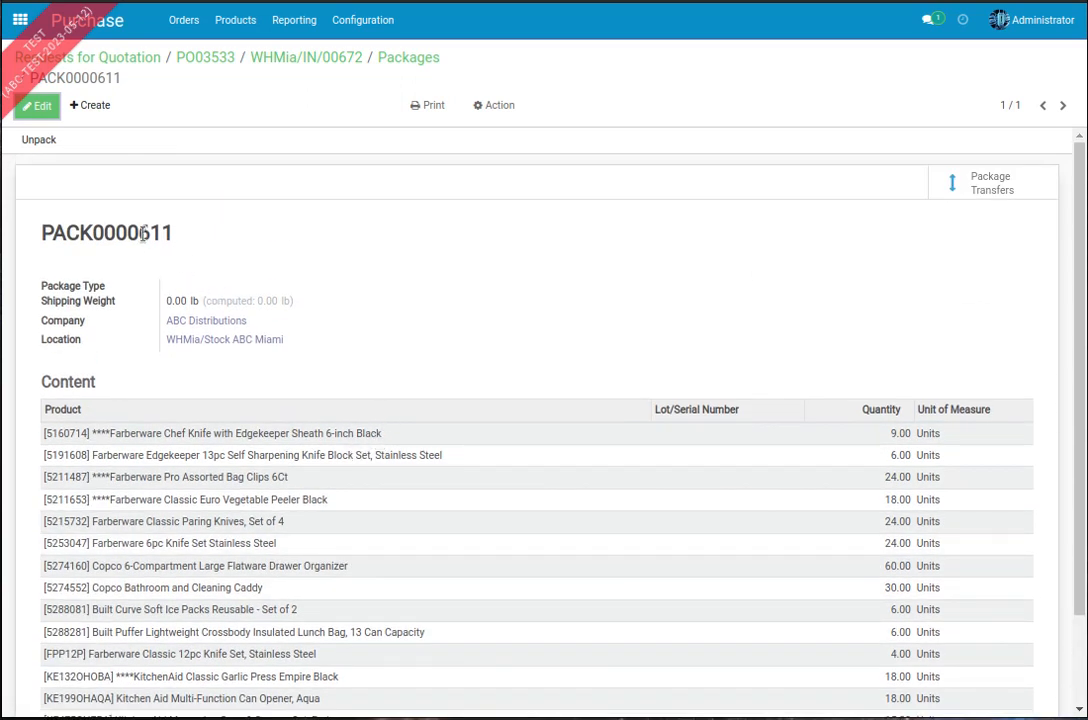
left_click_drag(136, 233, 177, 236)
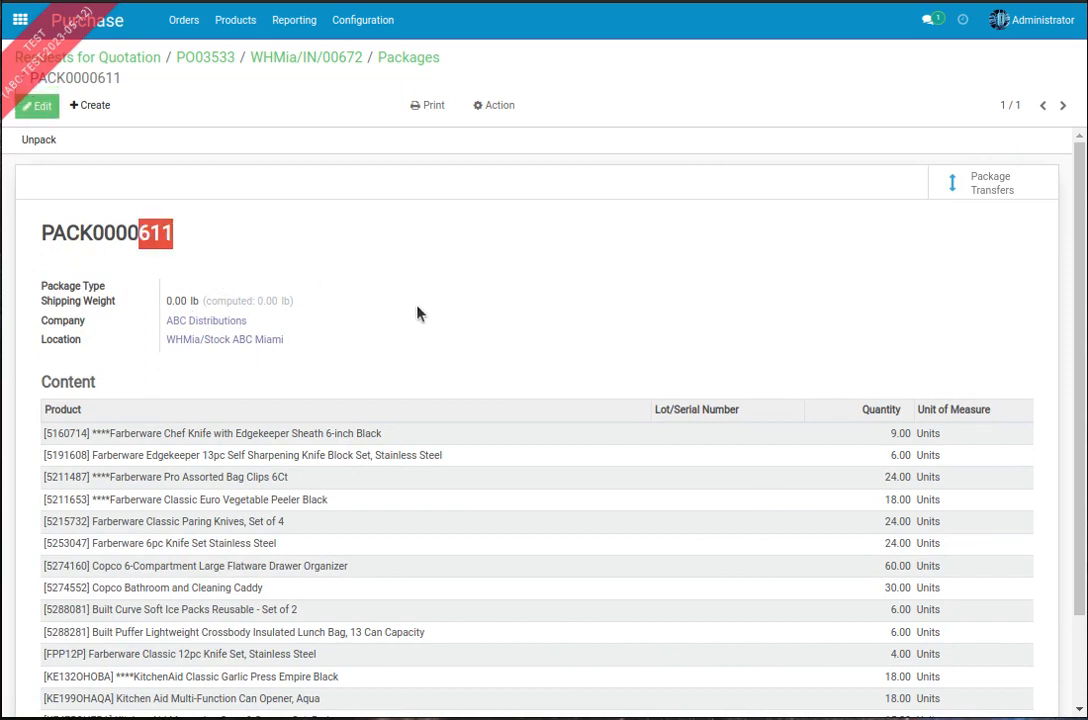
scroll(421, 313, "down", 2)
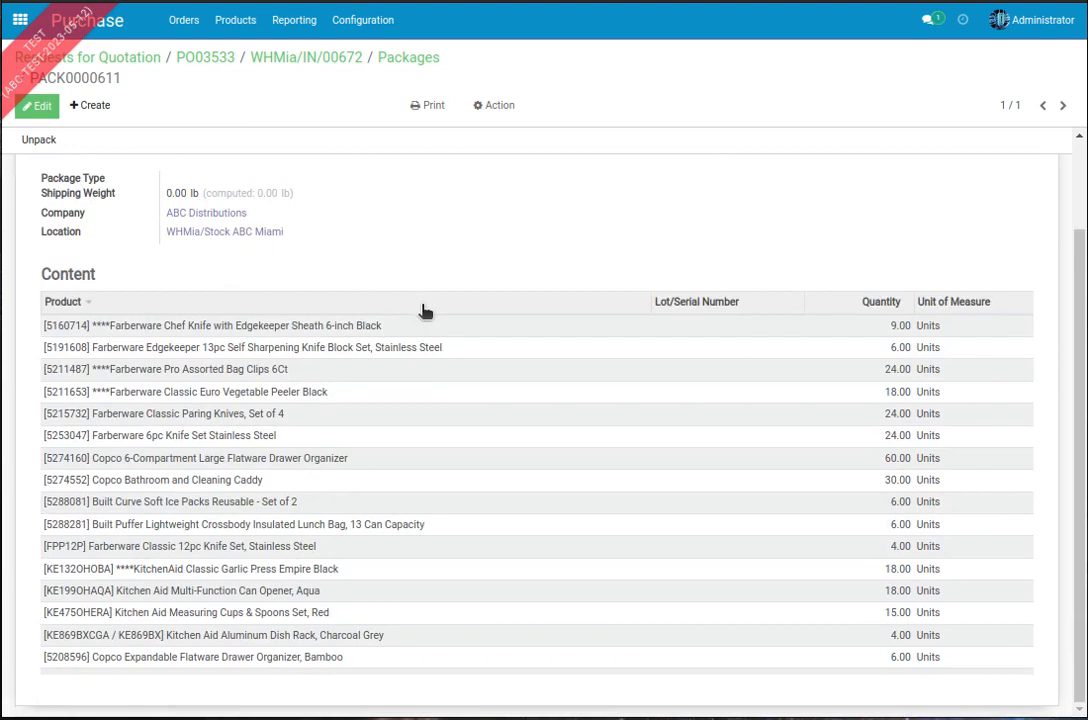
scroll(327, 288, "up", 2)
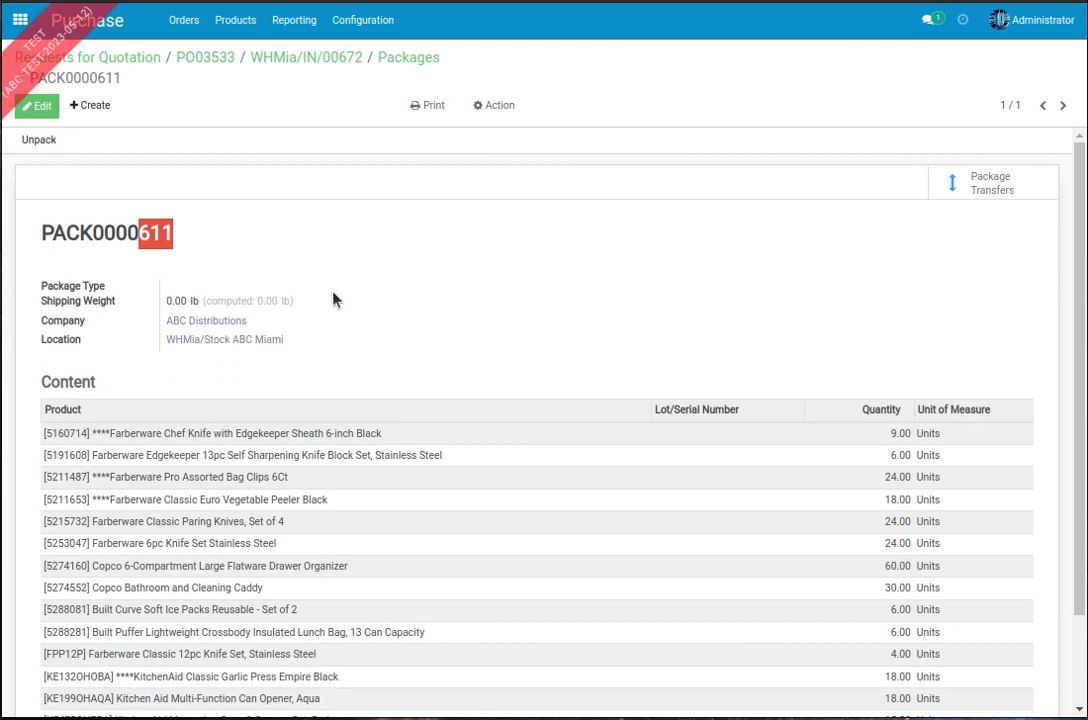
scroll(380, 385, "down", 2)
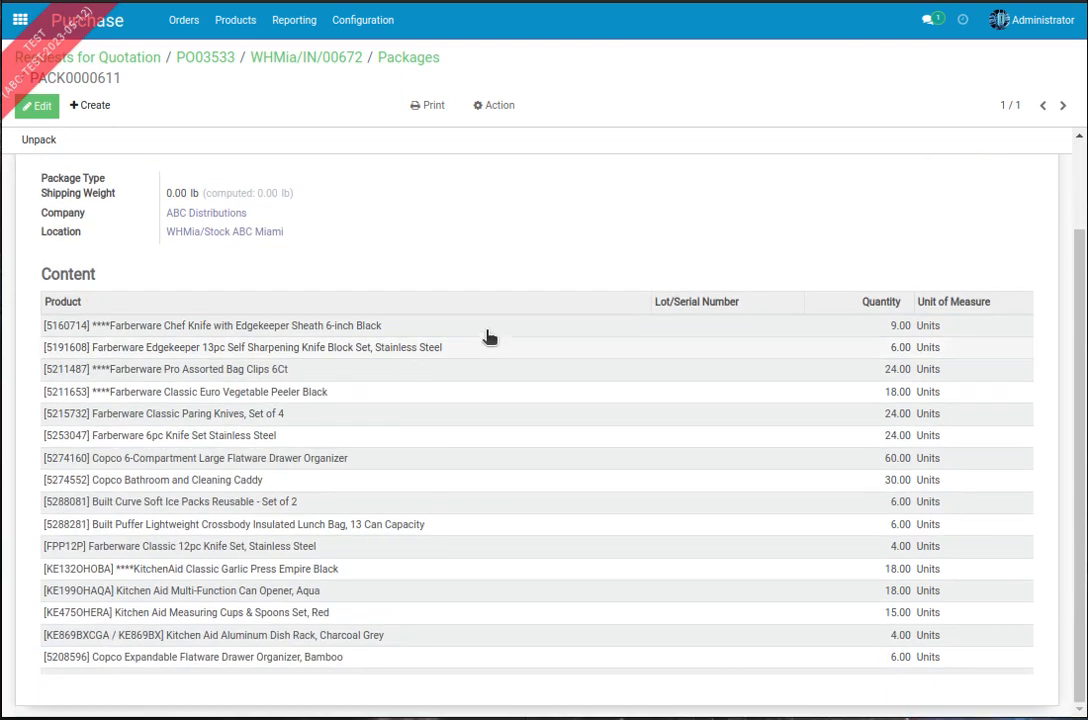
scroll(388, 289, "up", 2)
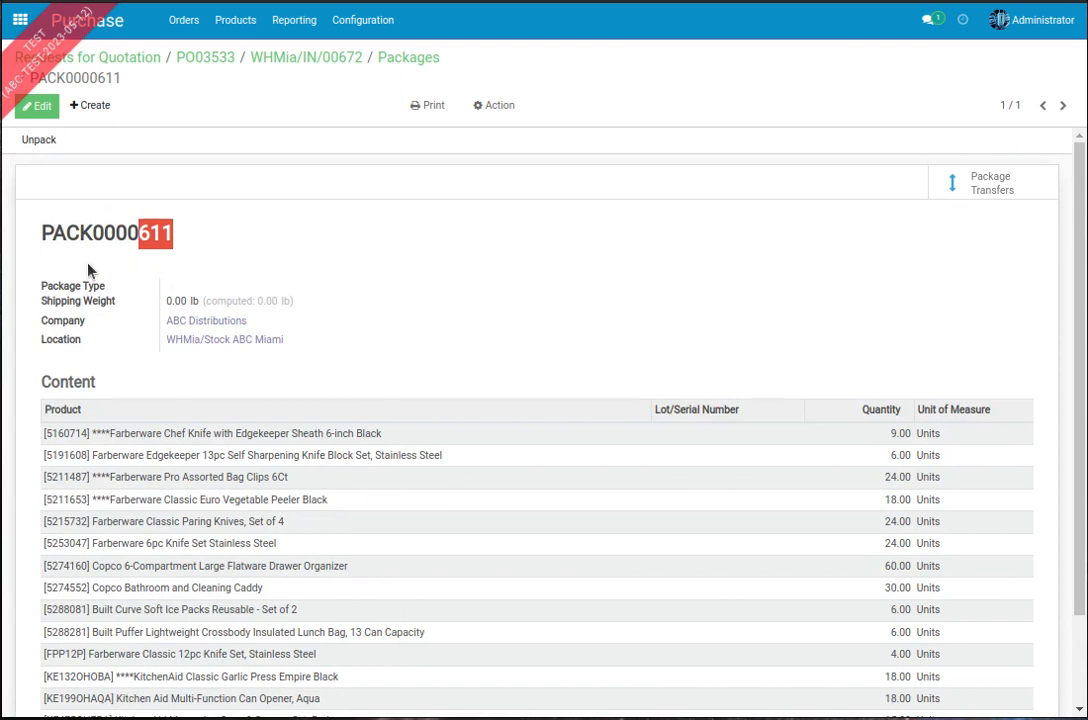
scroll(315, 314, "down", 2)
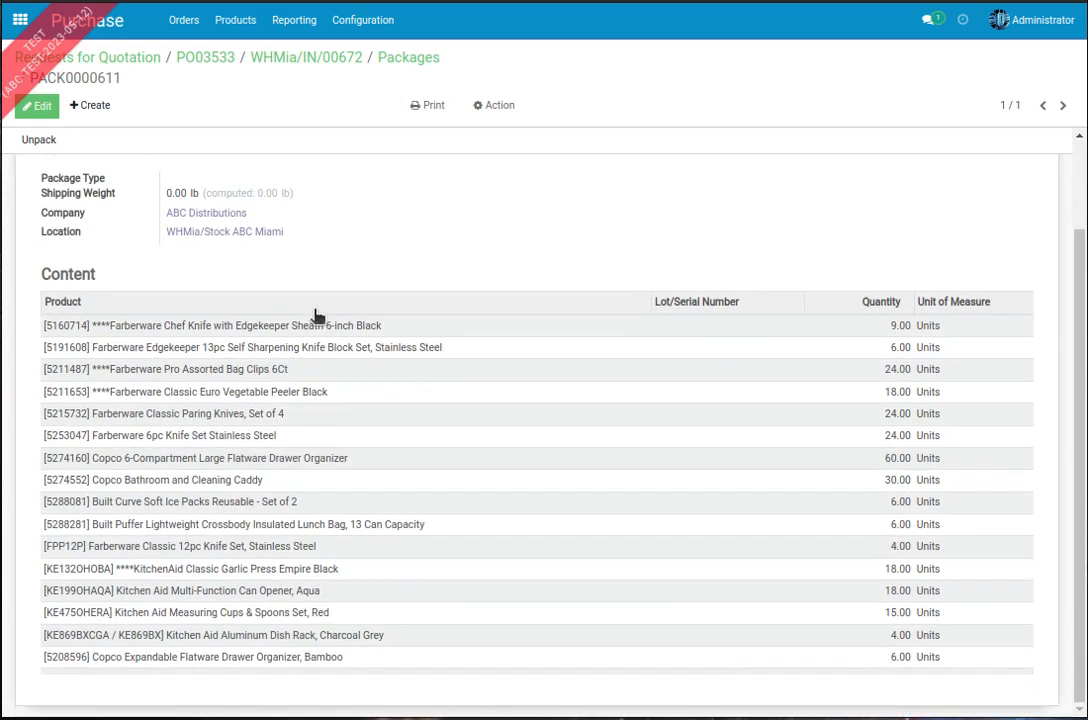
scroll(314, 316, "up", 2)
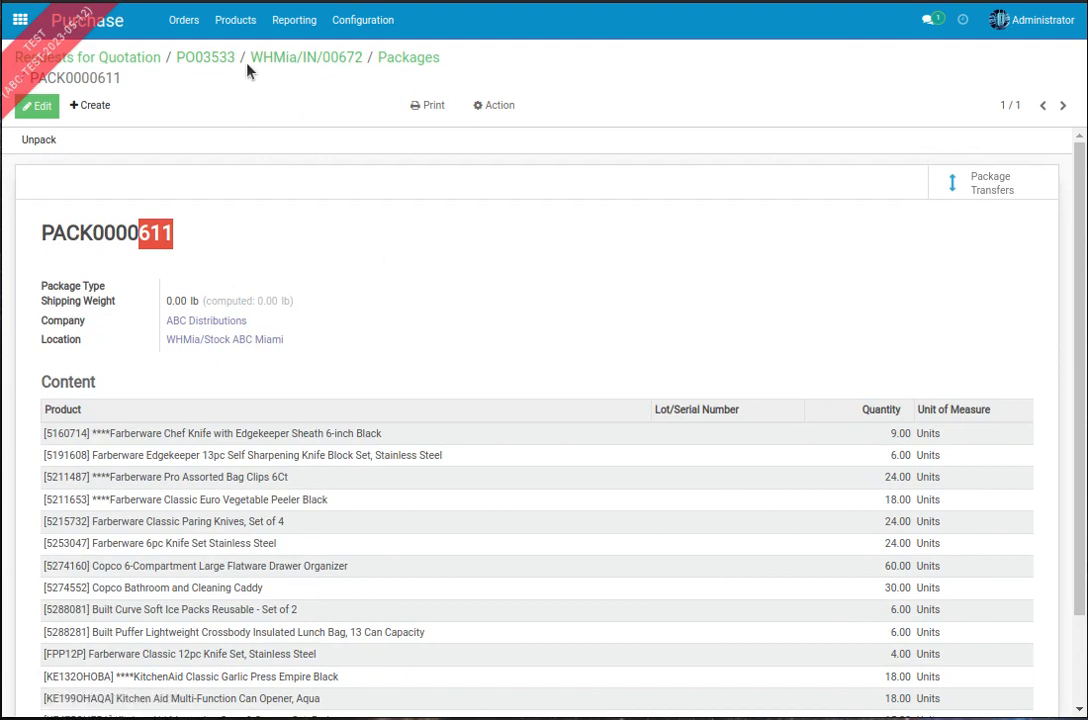
Step: Switch to Inventory and start a new transfer under ABC Miami's Delivery Orders to TT
left_click(20, 20)
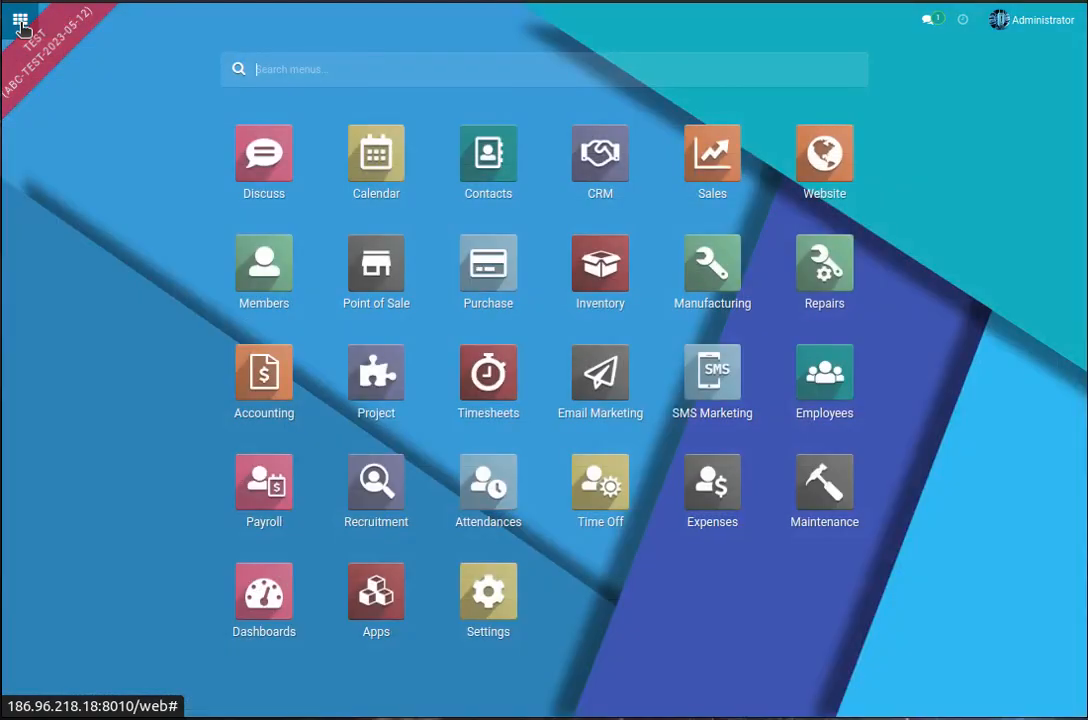
left_click(630, 259)
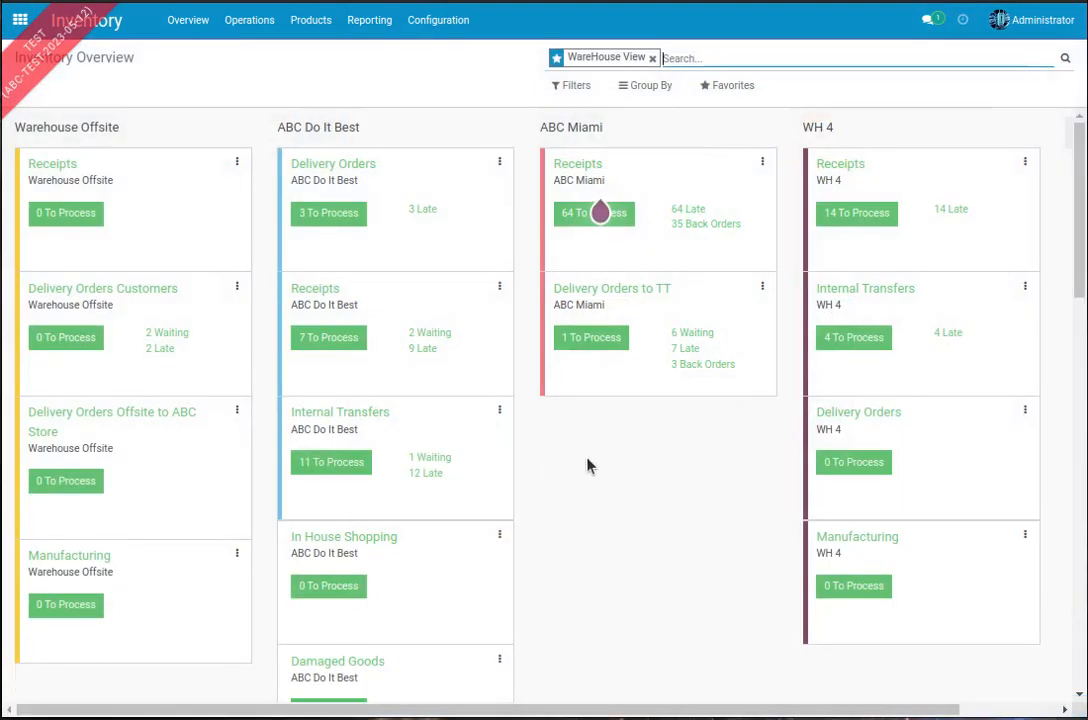
left_click(591, 342)
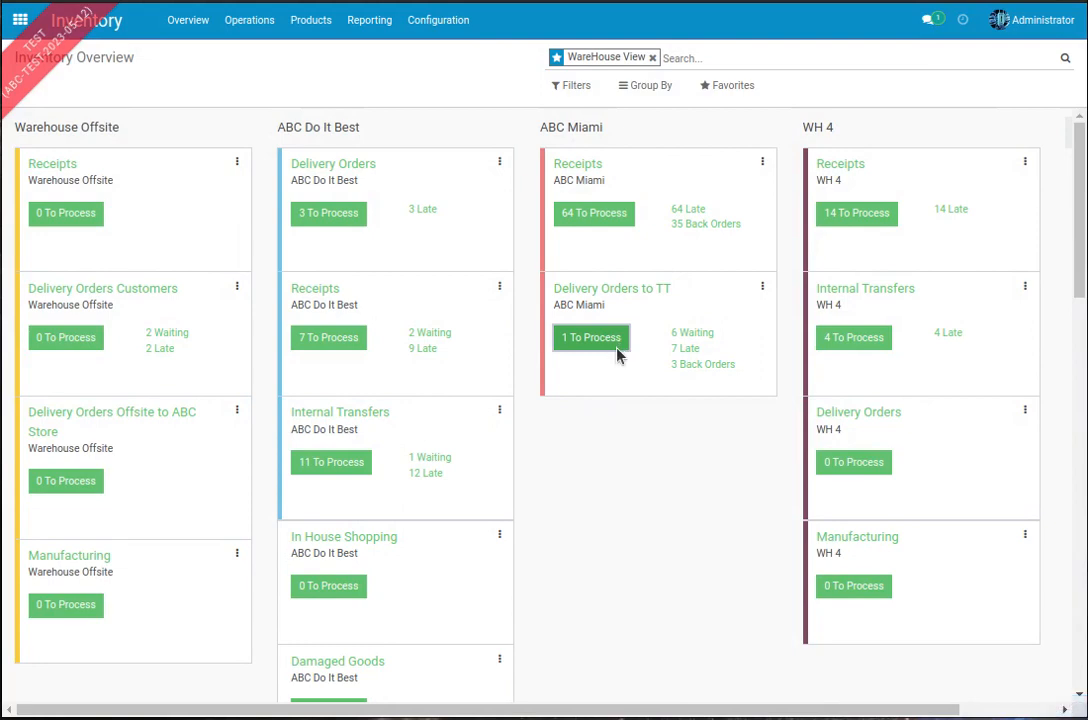
left_click(48, 86)
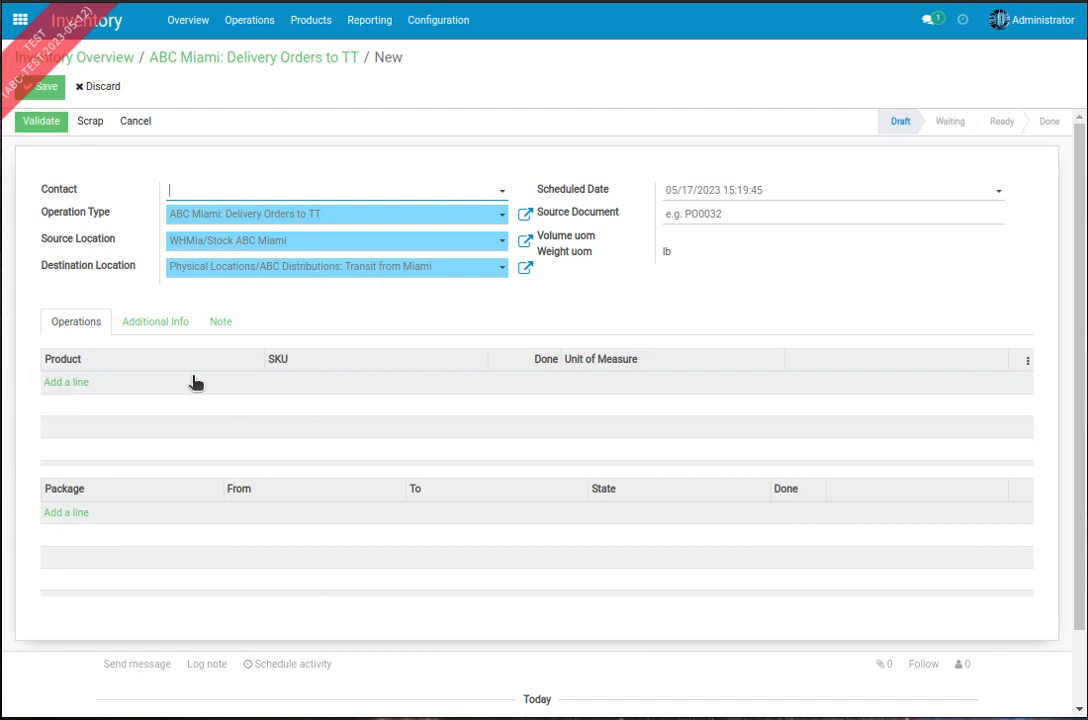
Step: Add package PACK0000611 to the new Miami delivery order's package lines and save the transfer
left_click(81, 516)
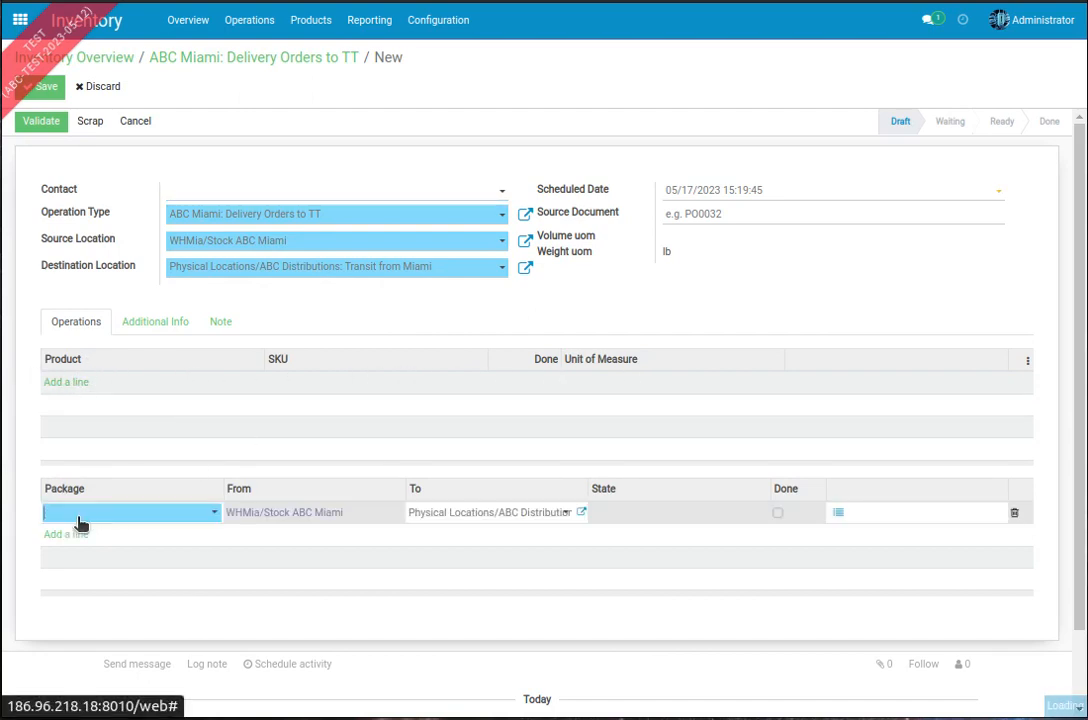
type("611")
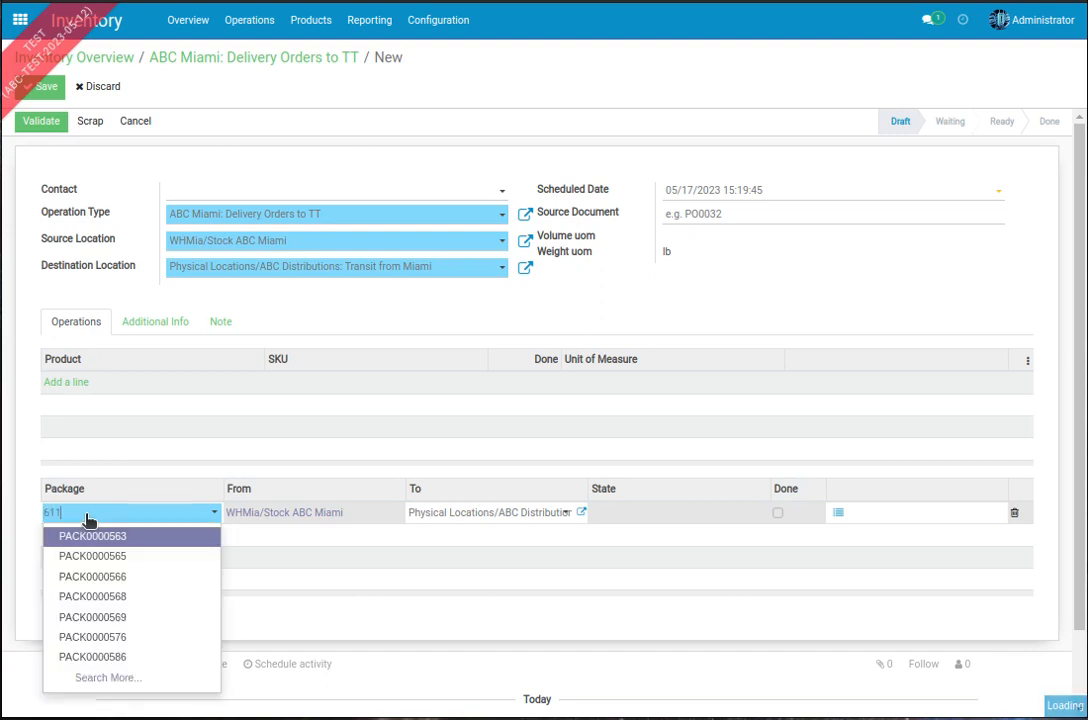
left_click(109, 536)
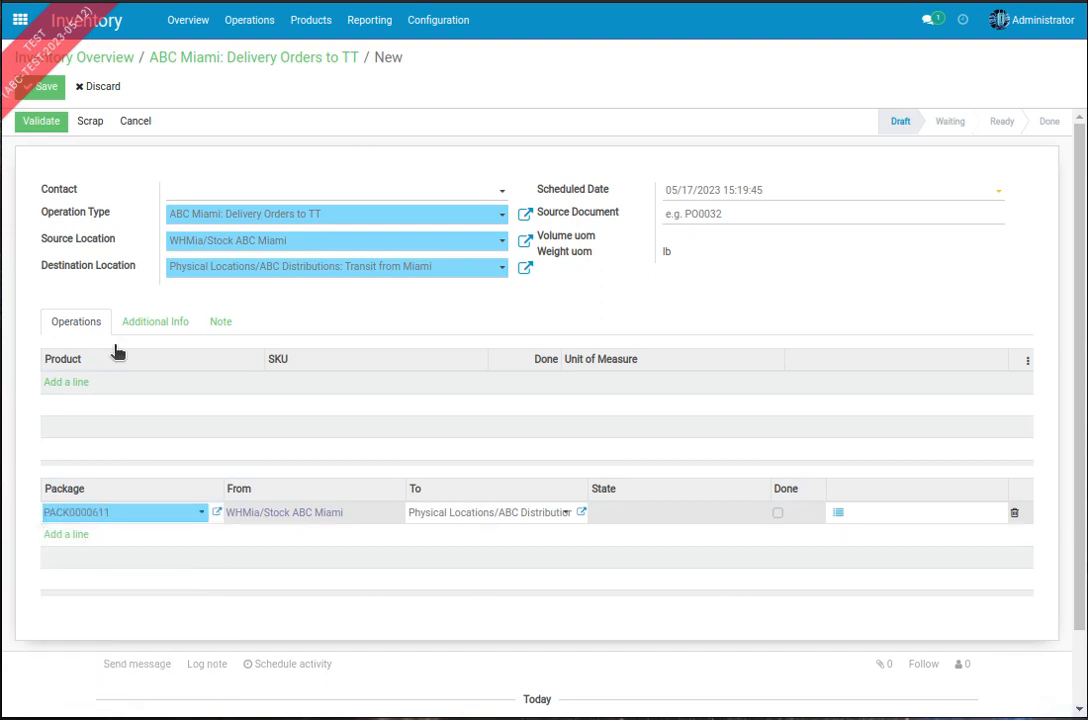
left_click(160, 284)
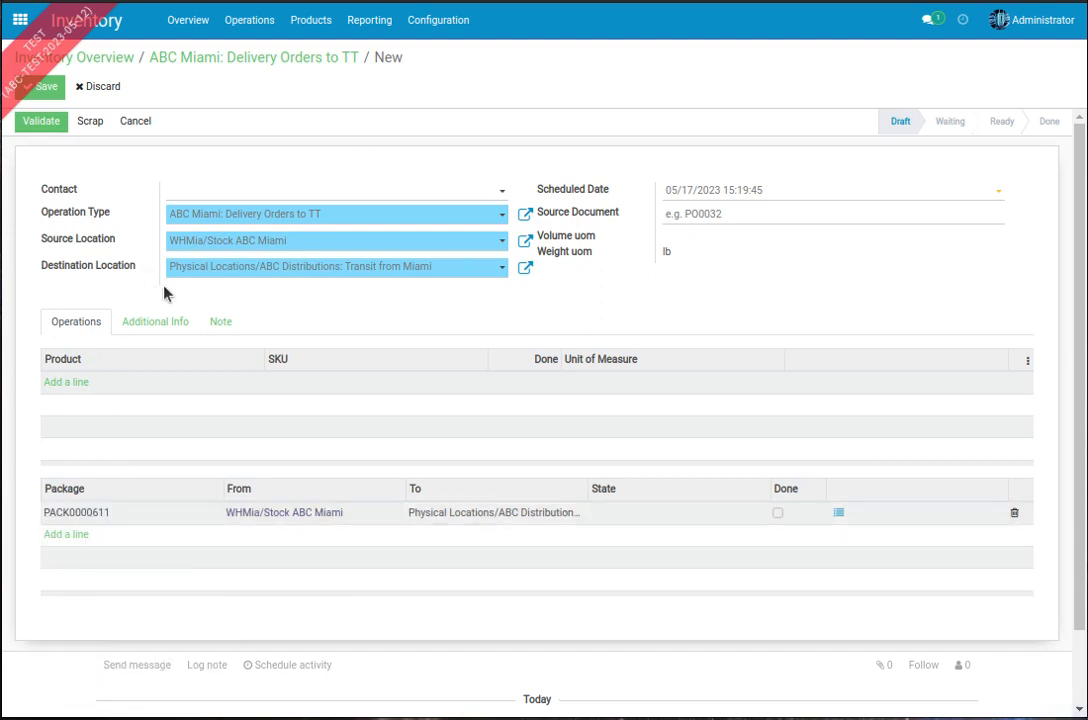
left_click(47, 89)
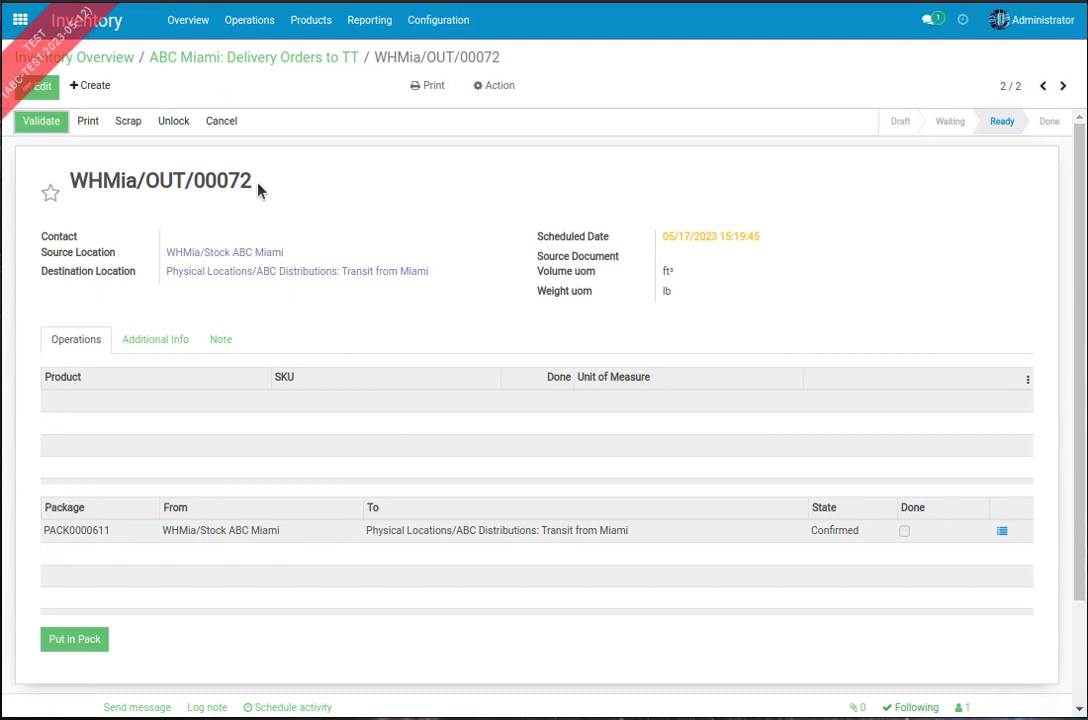
Step: Mark the PACK0000611 line as done on the Miami delivery order and save the change
left_click_drag(258, 190, 99, 174)
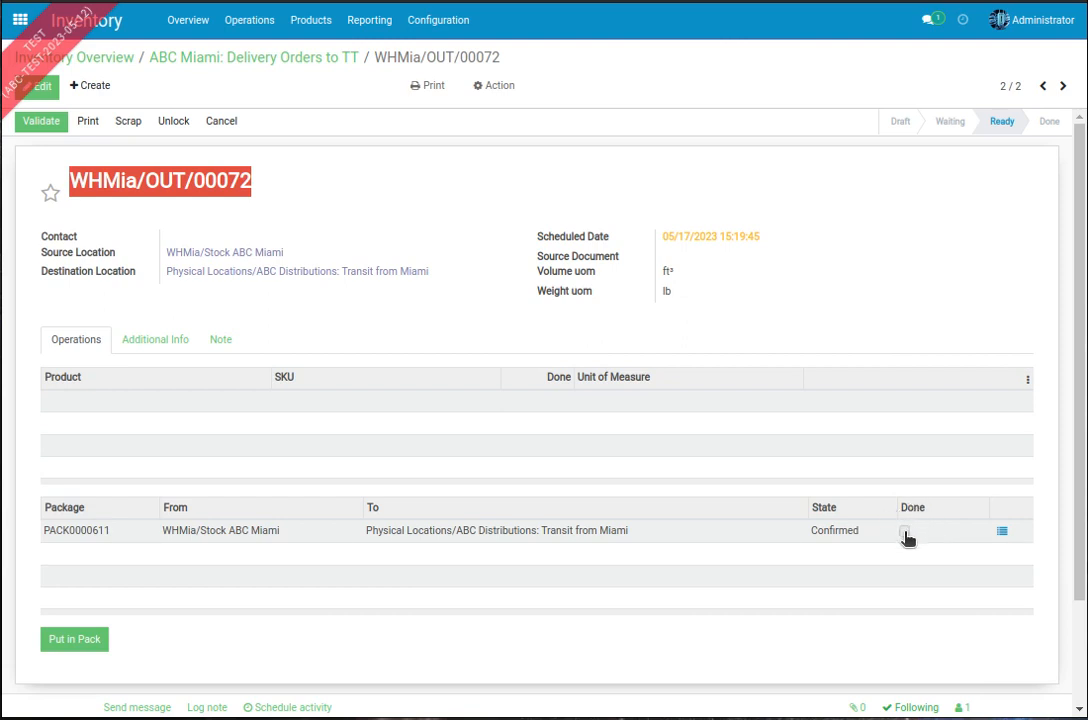
left_click(40, 86)
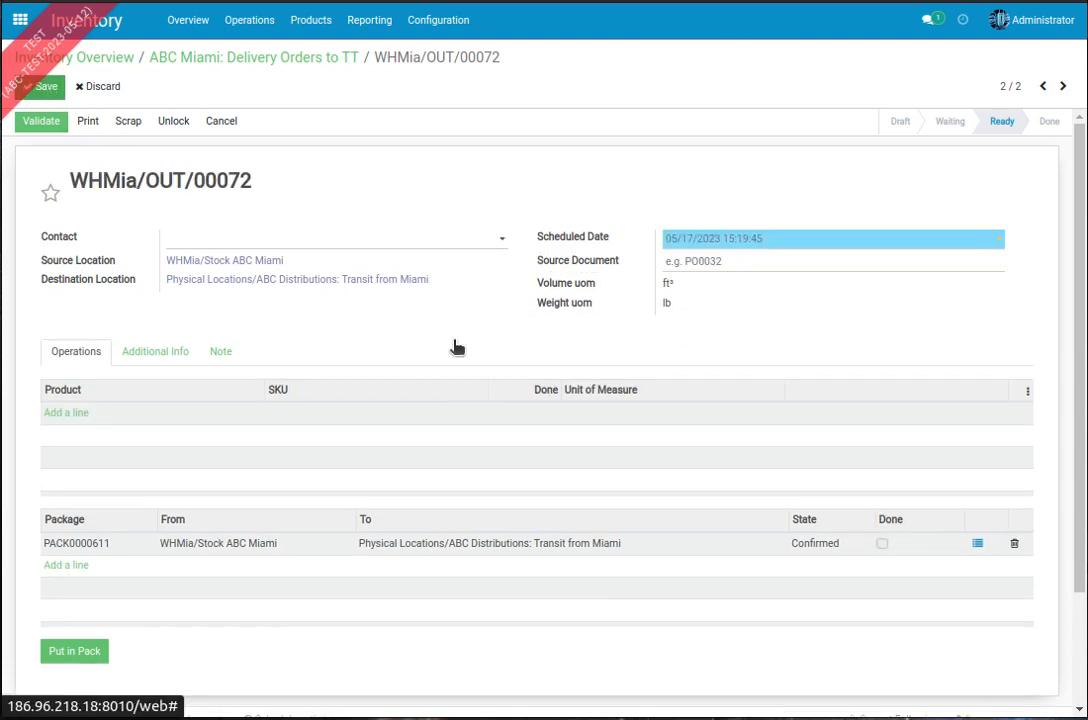
left_click(881, 545)
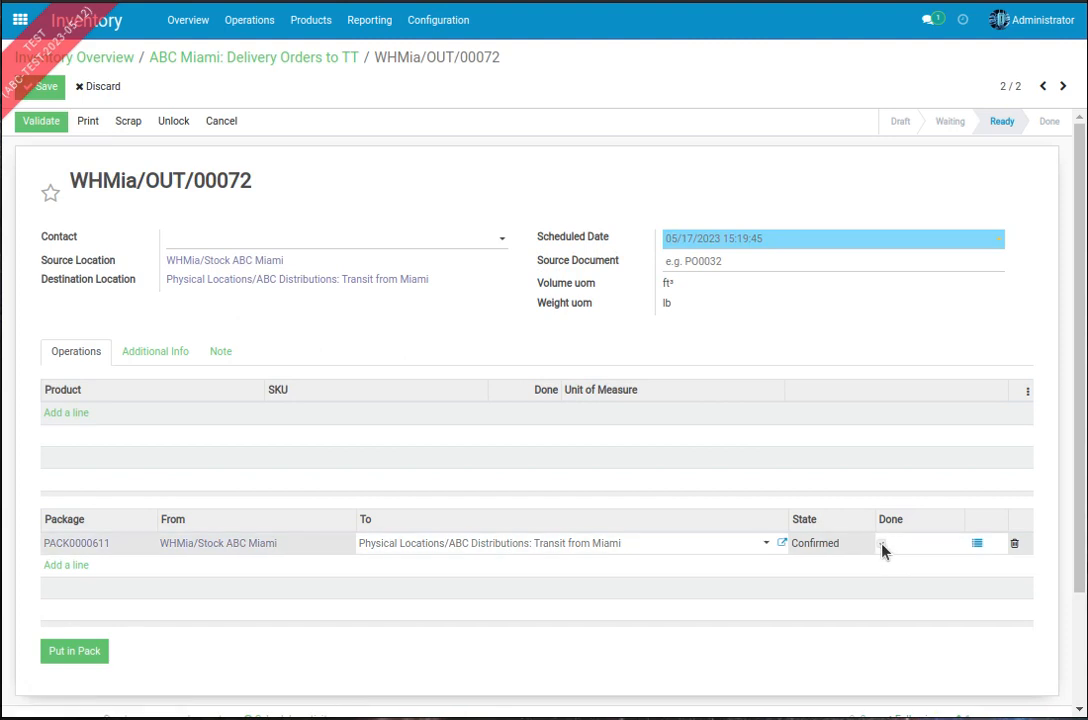
left_click(882, 545)
left_click(44, 92)
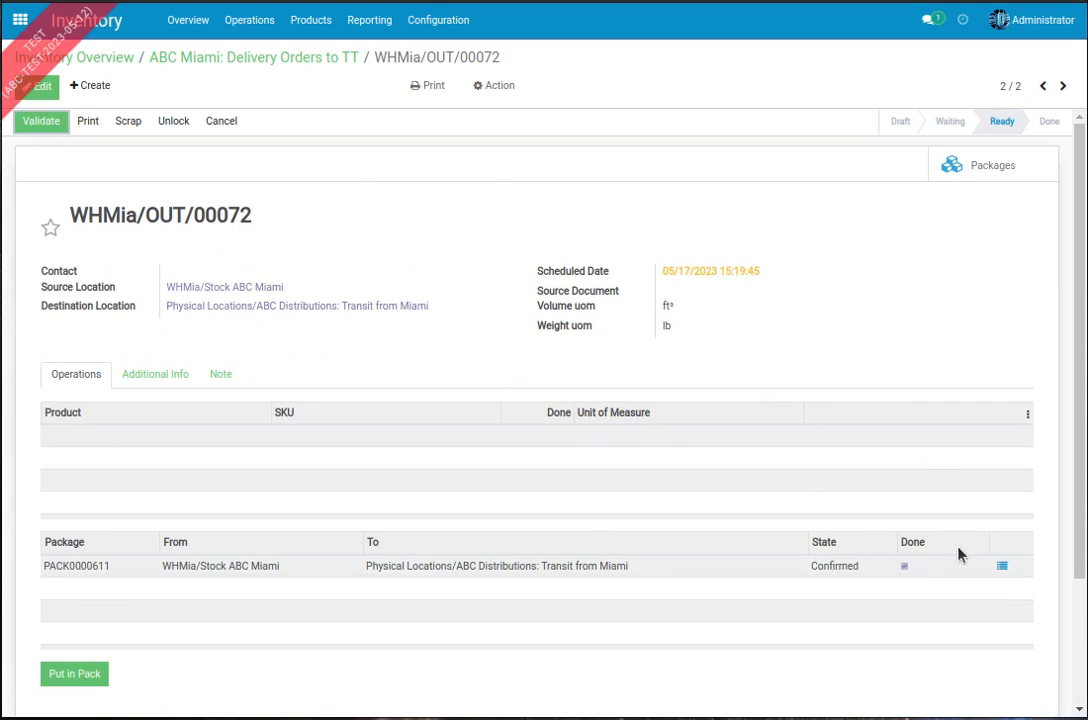
Step: List ABC Do It Best's receipts from the inventory overview, including the Waiting ones alongside the Ready ones
left_click(196, 25)
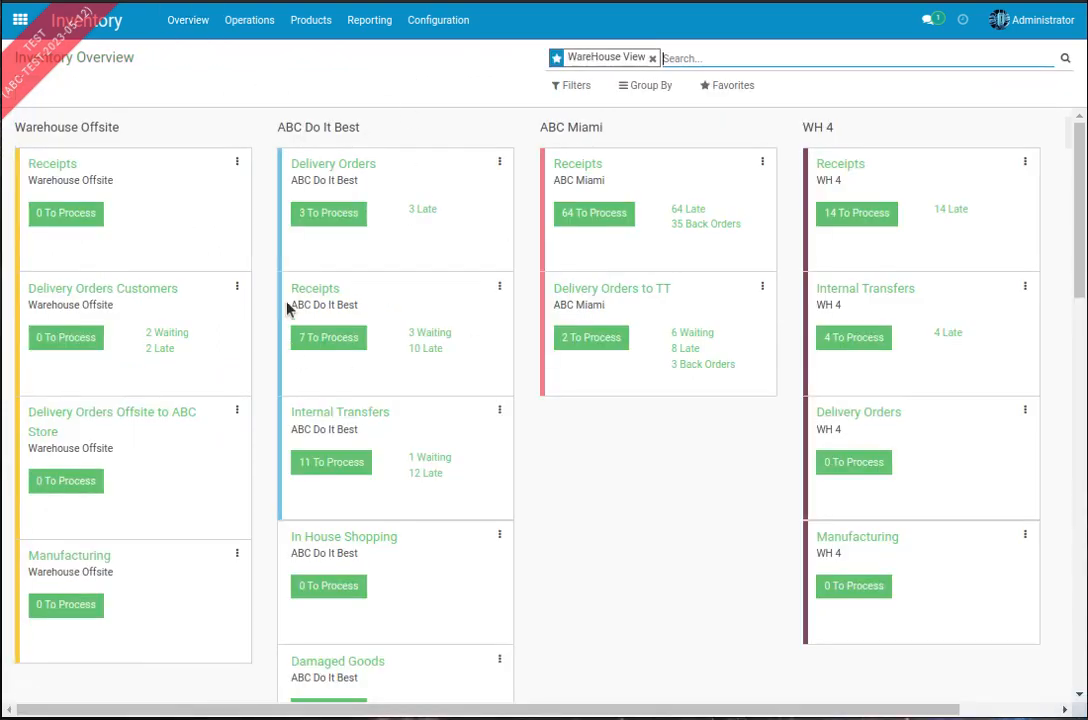
left_click(320, 339)
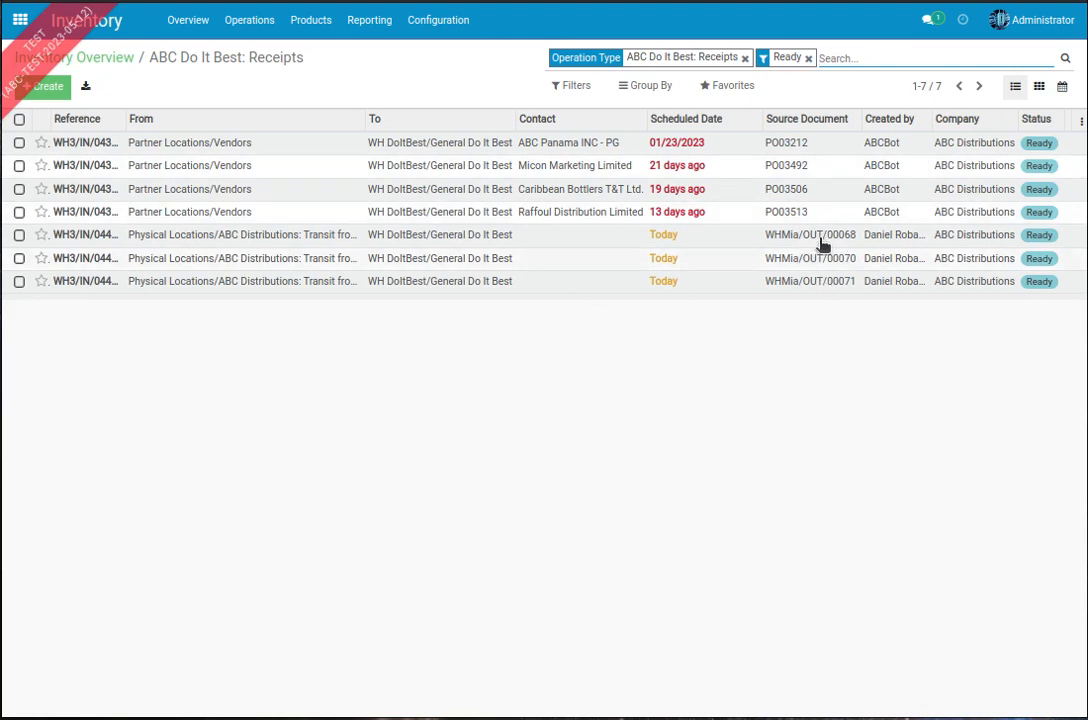
left_click(572, 86)
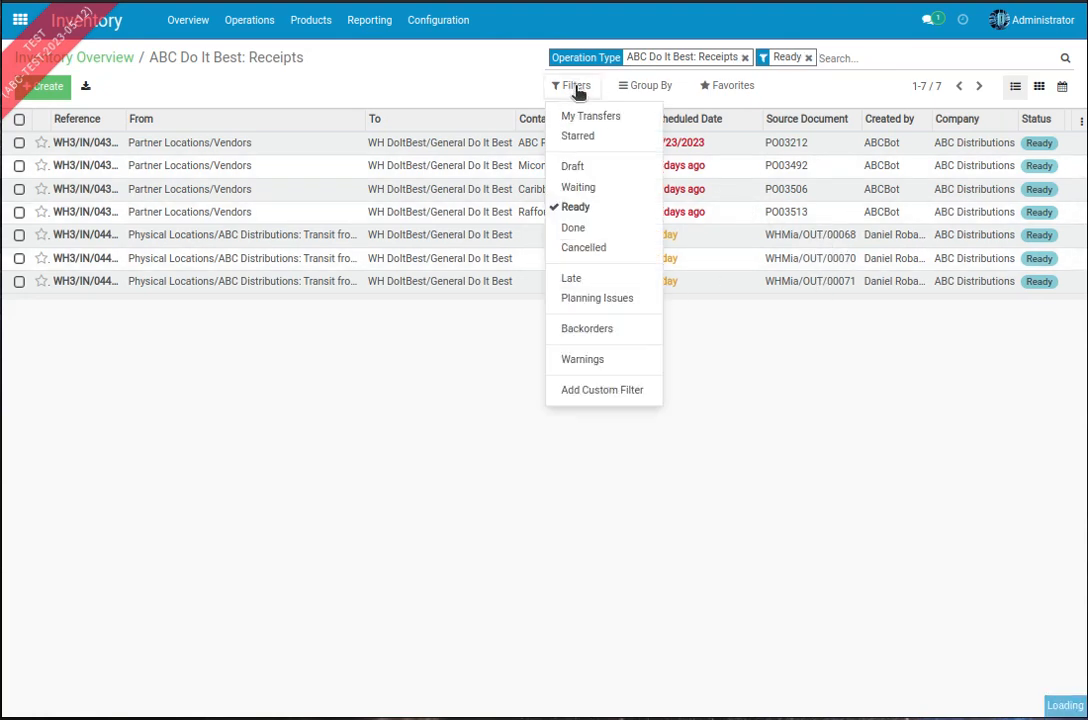
left_click(579, 186)
left_click(330, 465)
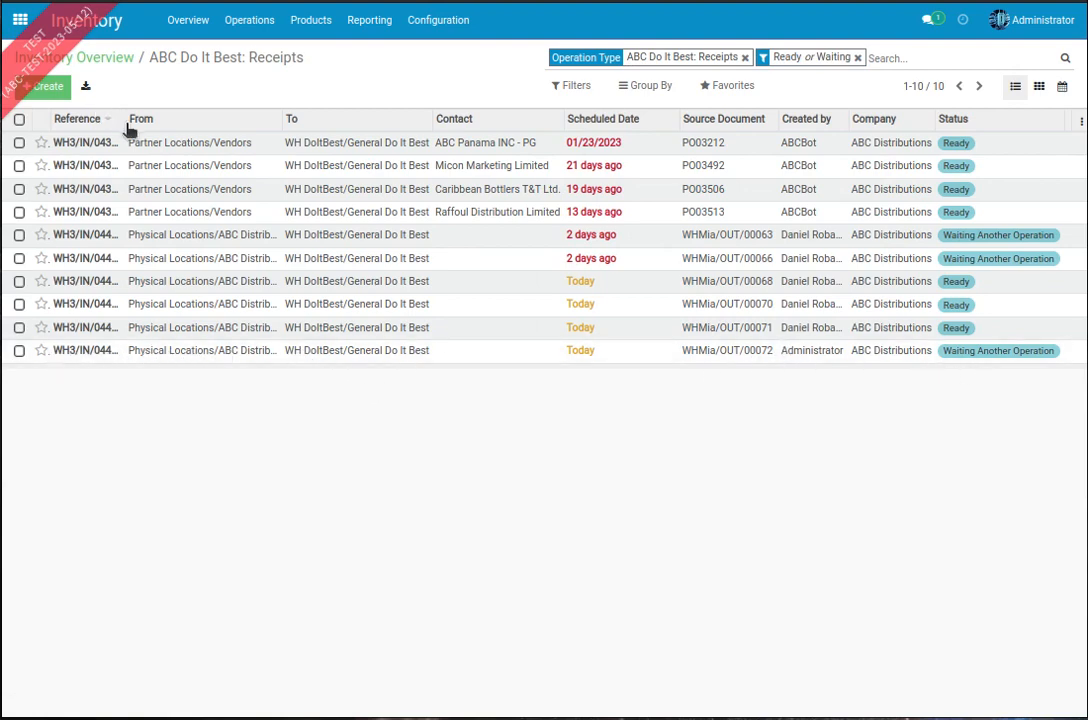
Step: Widen the Reference column of the receipts list and examine the source document and status of the newest receipt
left_click_drag(122, 117, 187, 117)
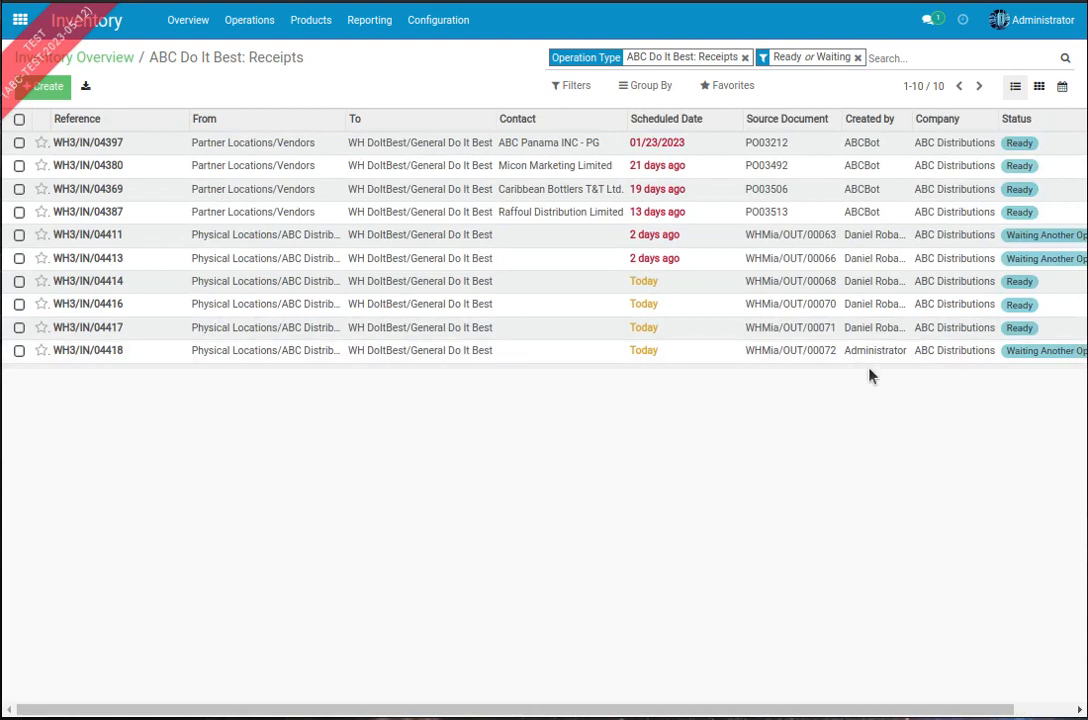
left_click_drag(806, 710, 868, 710)
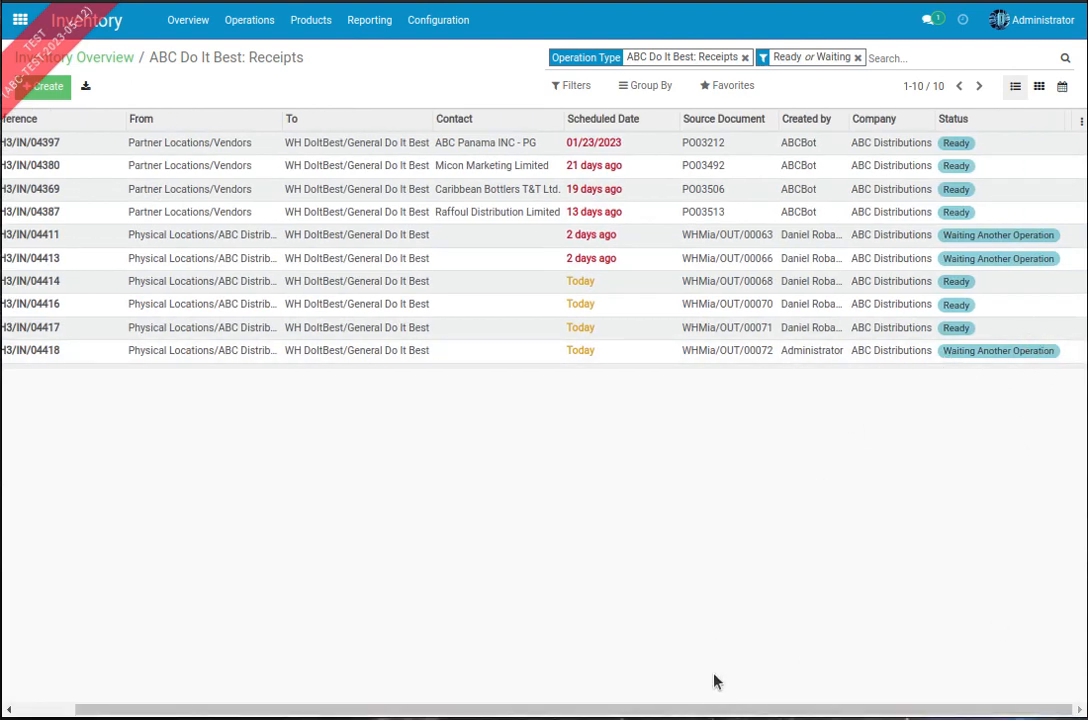
left_click_drag(704, 710, 560, 712)
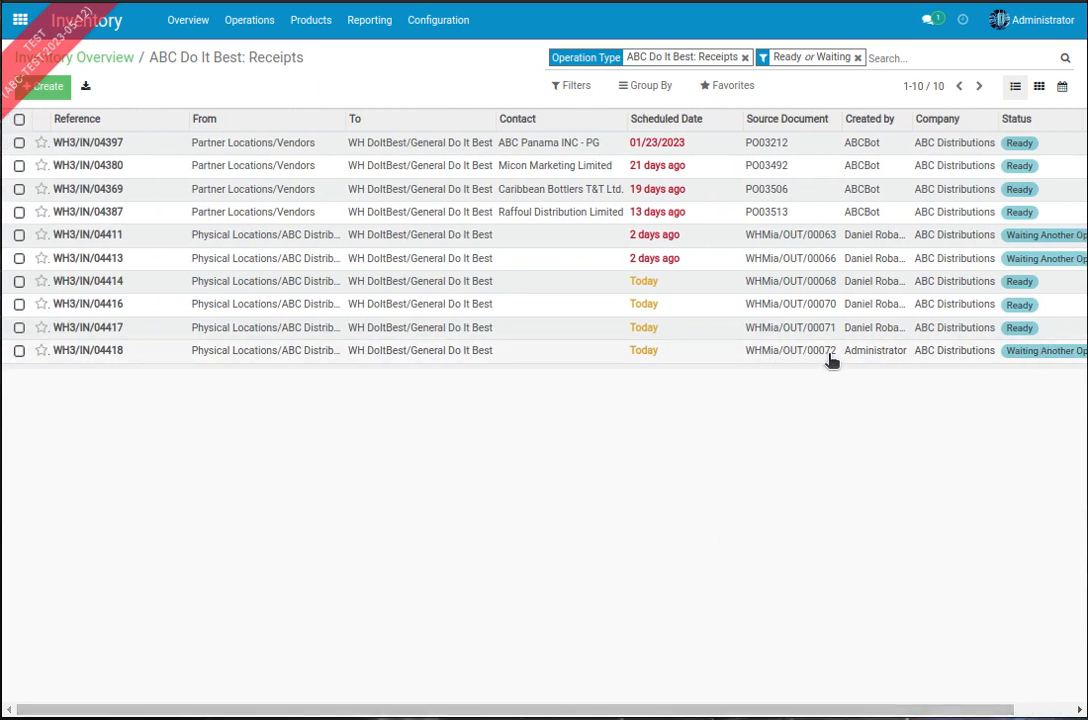
left_click_drag(733, 707, 793, 707)
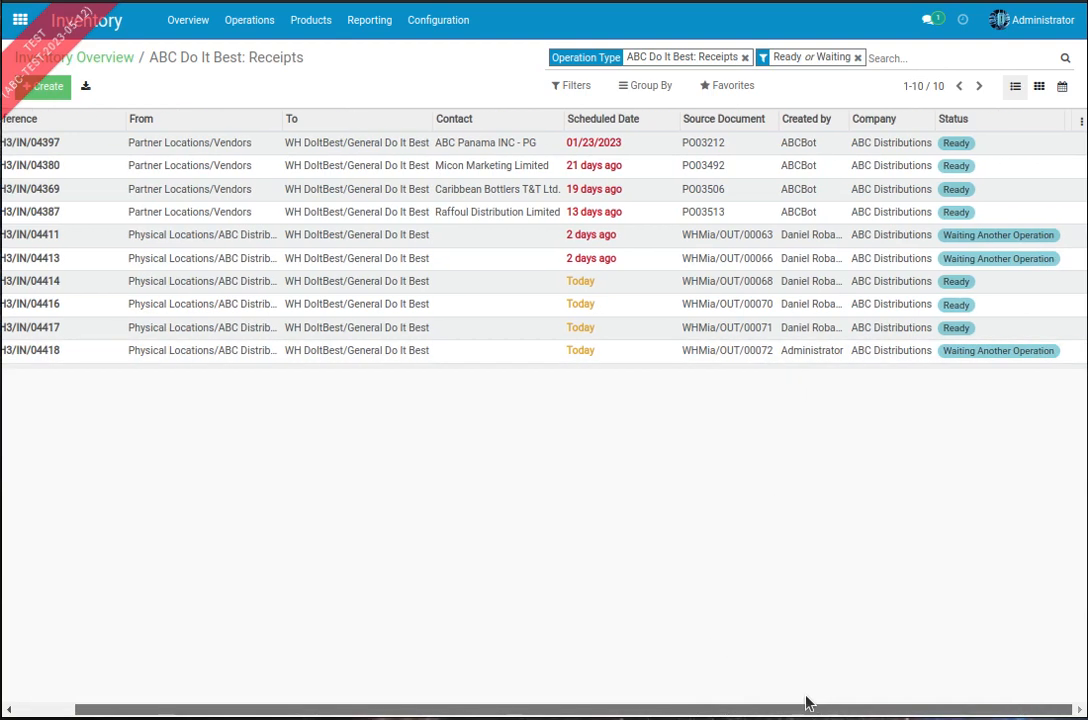
left_click_drag(513, 711, 219, 357)
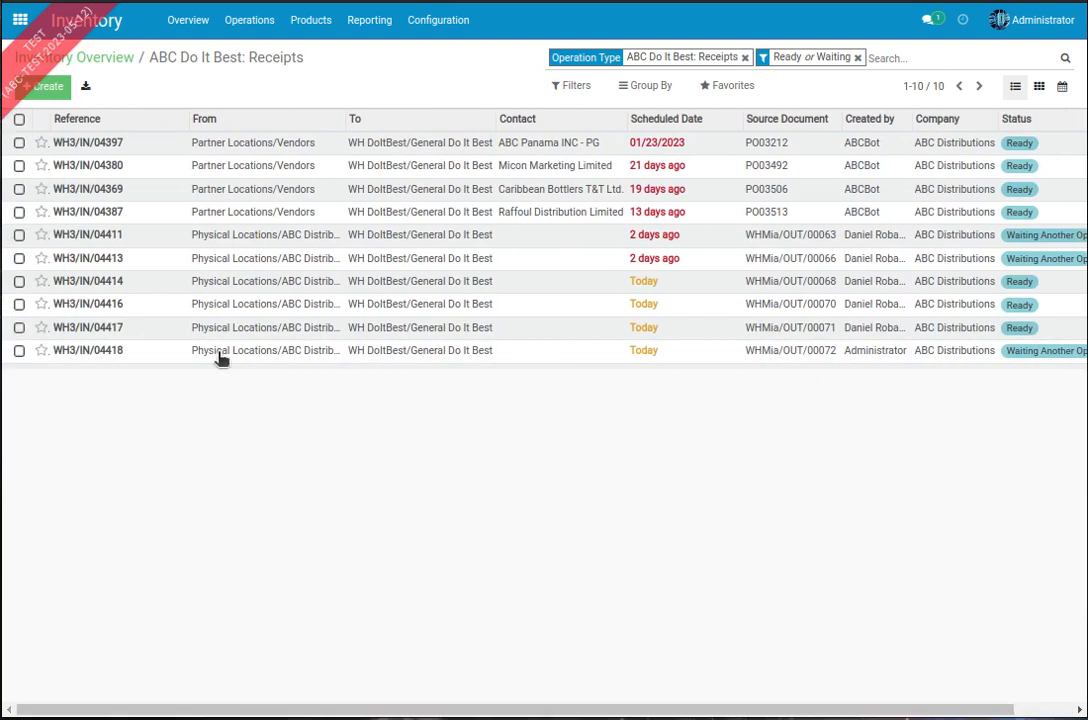
Step: Open the Do It Best receipt sourced from the new Miami delivery order and examine its destination, source document and demanded products
left_click(113, 356)
scroll(644, 364, "down", 3)
scroll(783, 302, "up", 1)
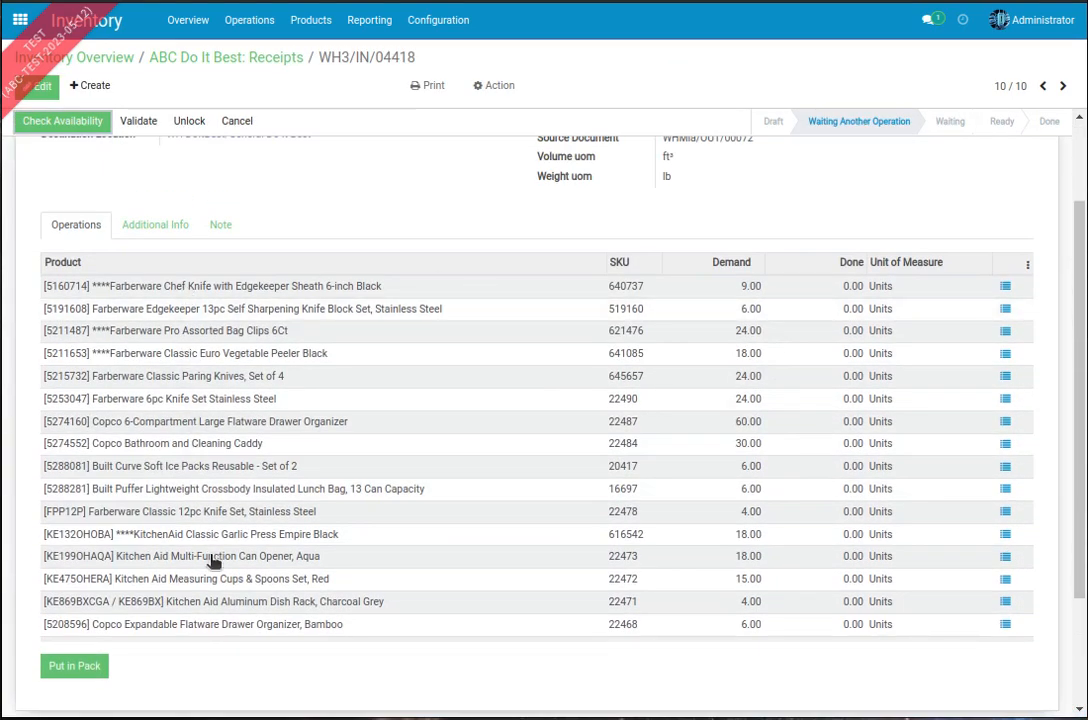
scroll(692, 306, "up", 2)
scroll(686, 312, "down", 3)
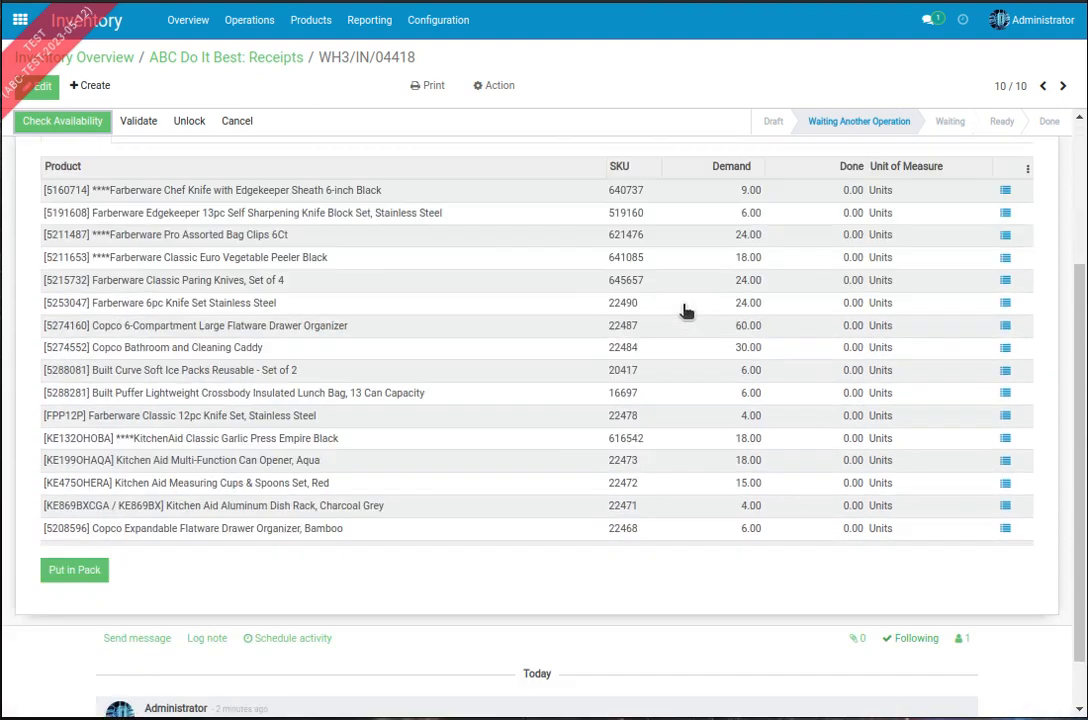
scroll(686, 312, "down", 1)
scroll(190, 356, "up", 3)
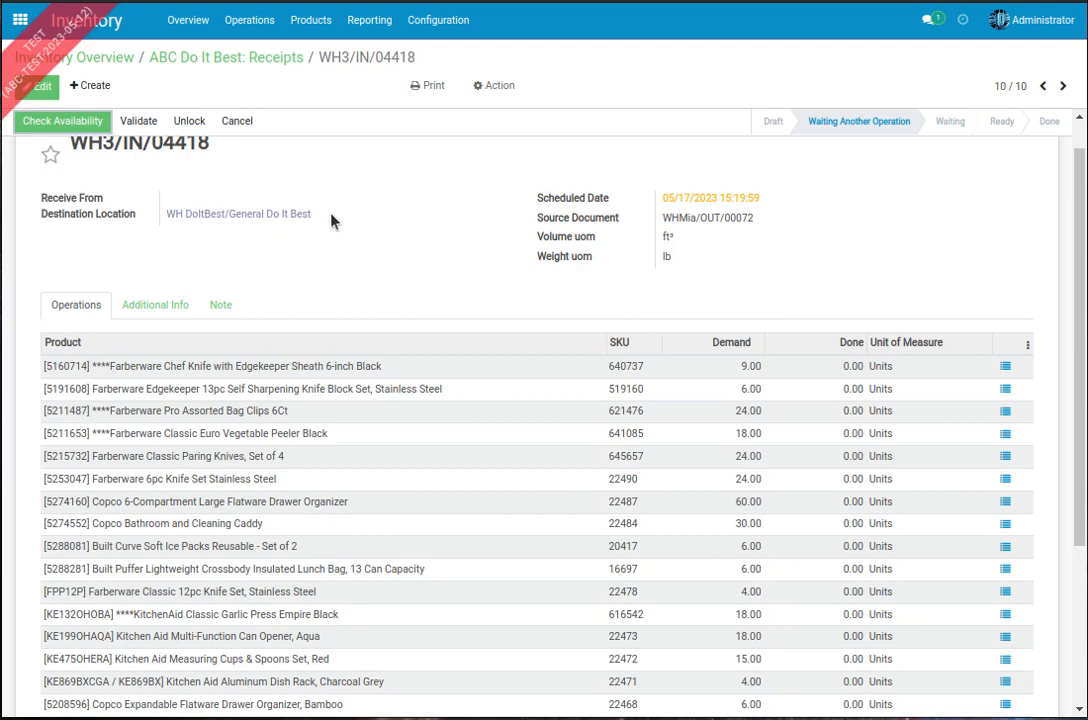
Step: Switch to the Purchase module, open the Do It Best purchase order PO03408 and duplicate it
left_click(274, 57)
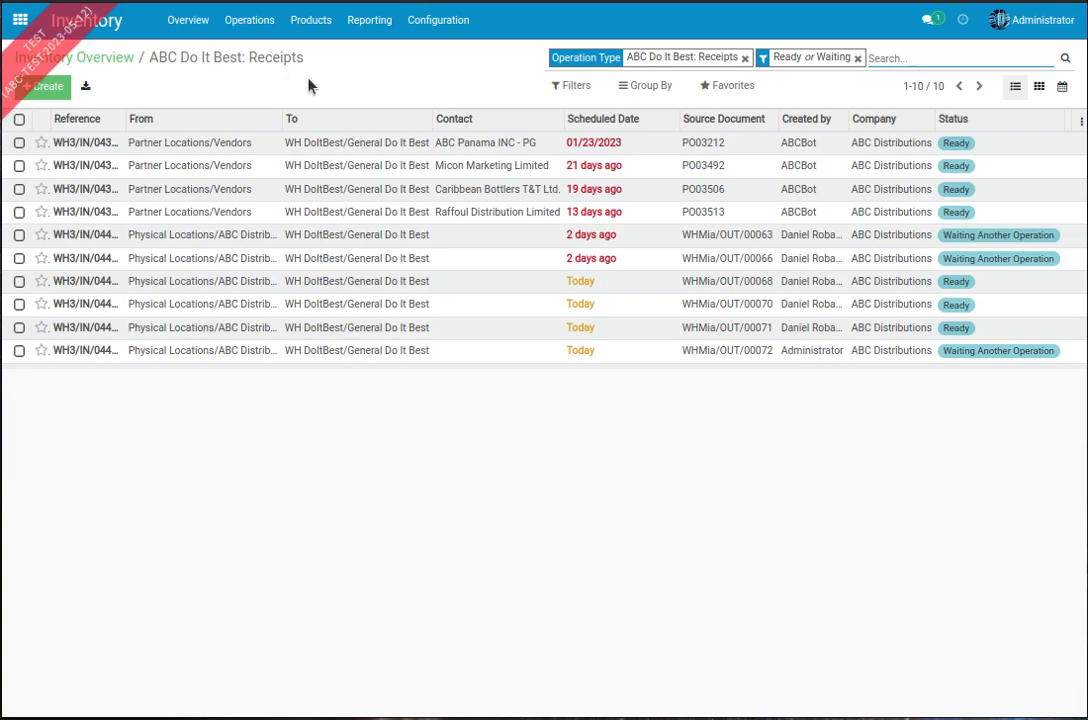
left_click(20, 19)
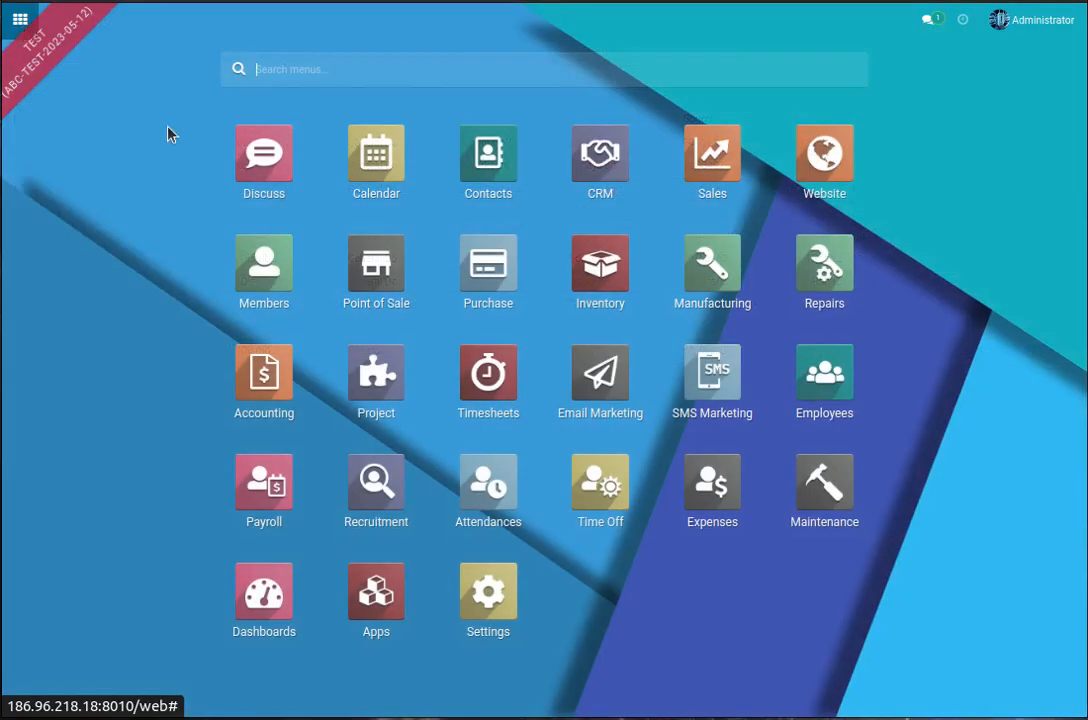
left_click(500, 278)
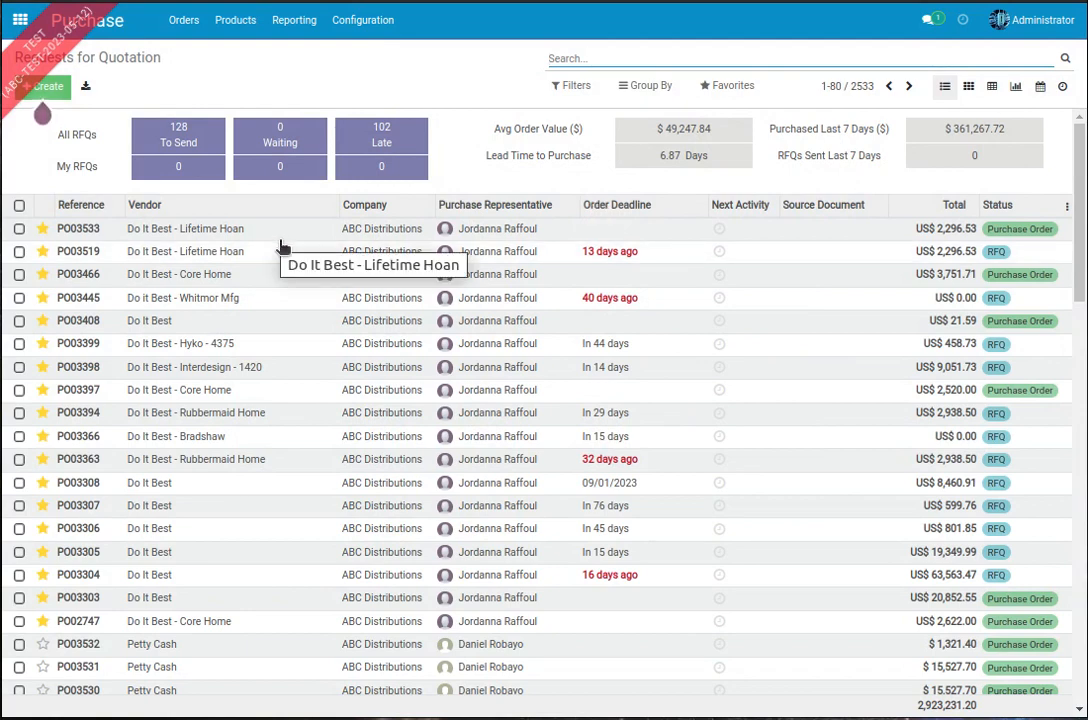
left_click(352, 322)
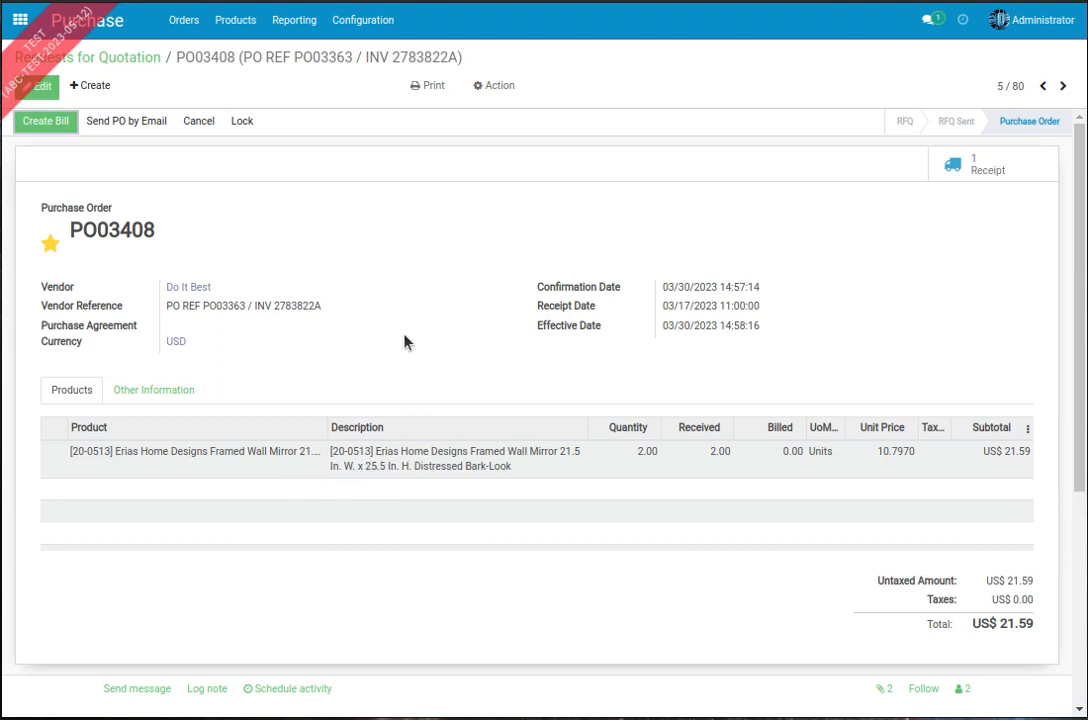
left_click(496, 85)
left_click(505, 116)
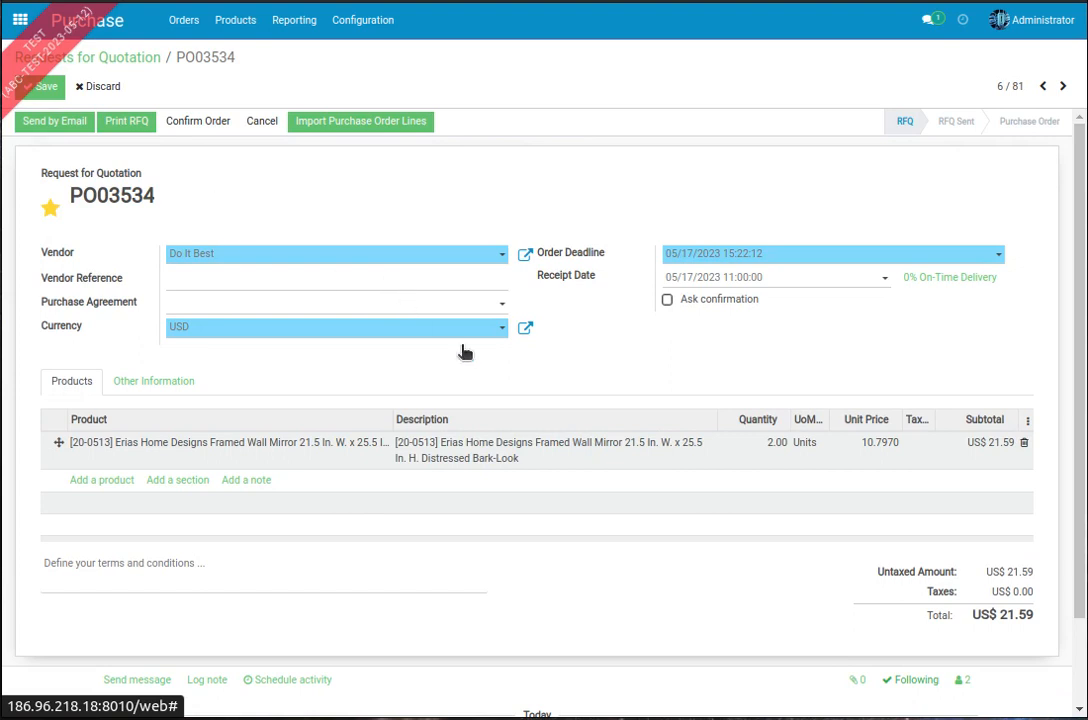
Step: Check the Deliver To setting of the duplicated quotation, then save it and confirm the order
left_click(148, 380)
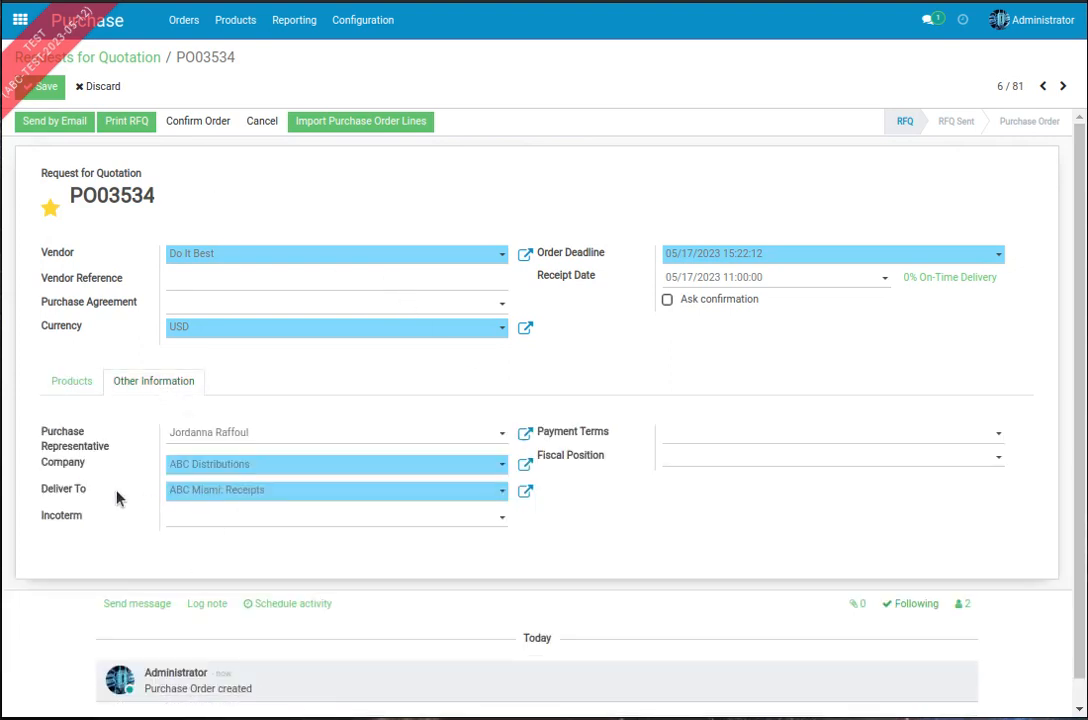
left_click(85, 380)
left_click(170, 381)
left_click(72, 381)
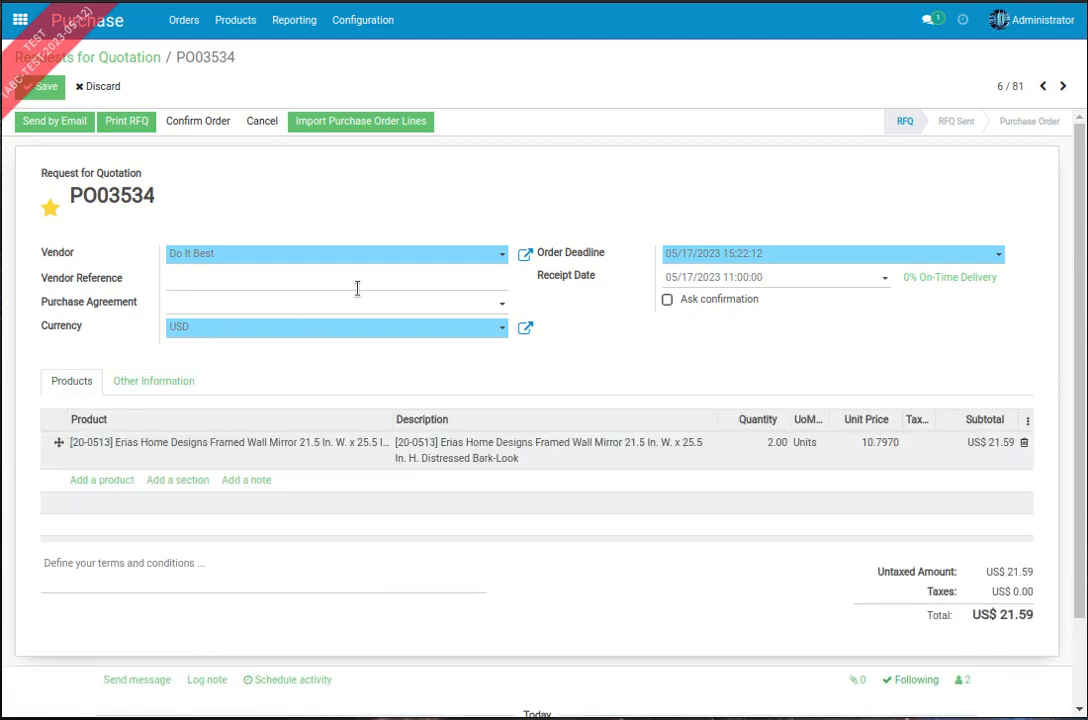
left_click(38, 87)
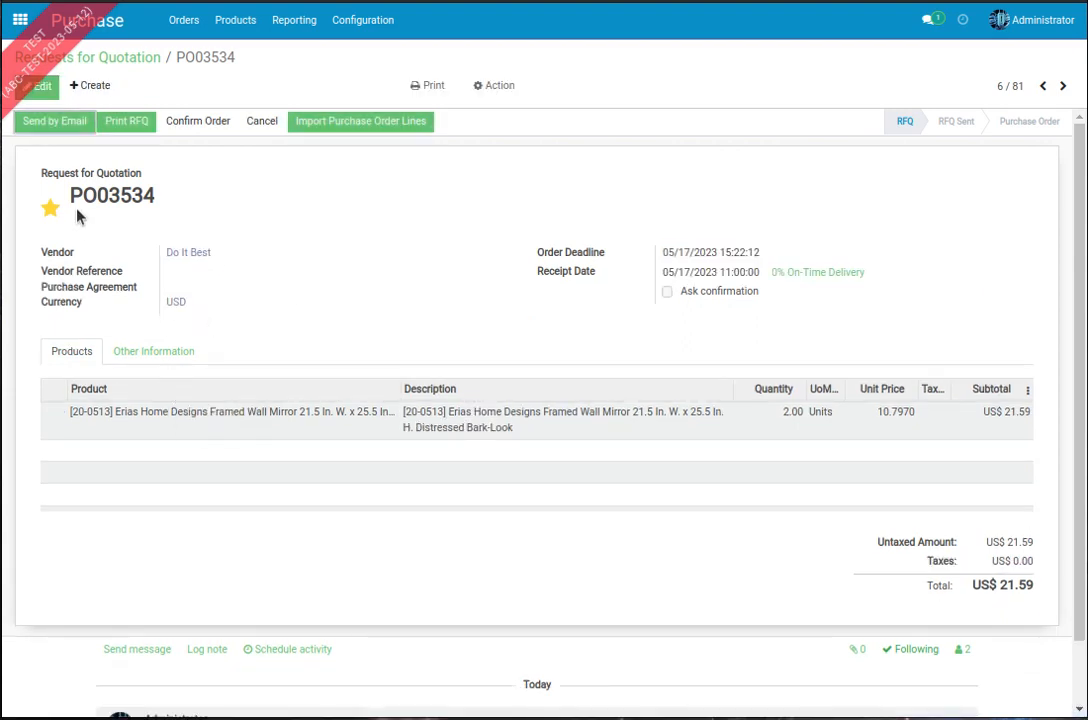
left_click(193, 121)
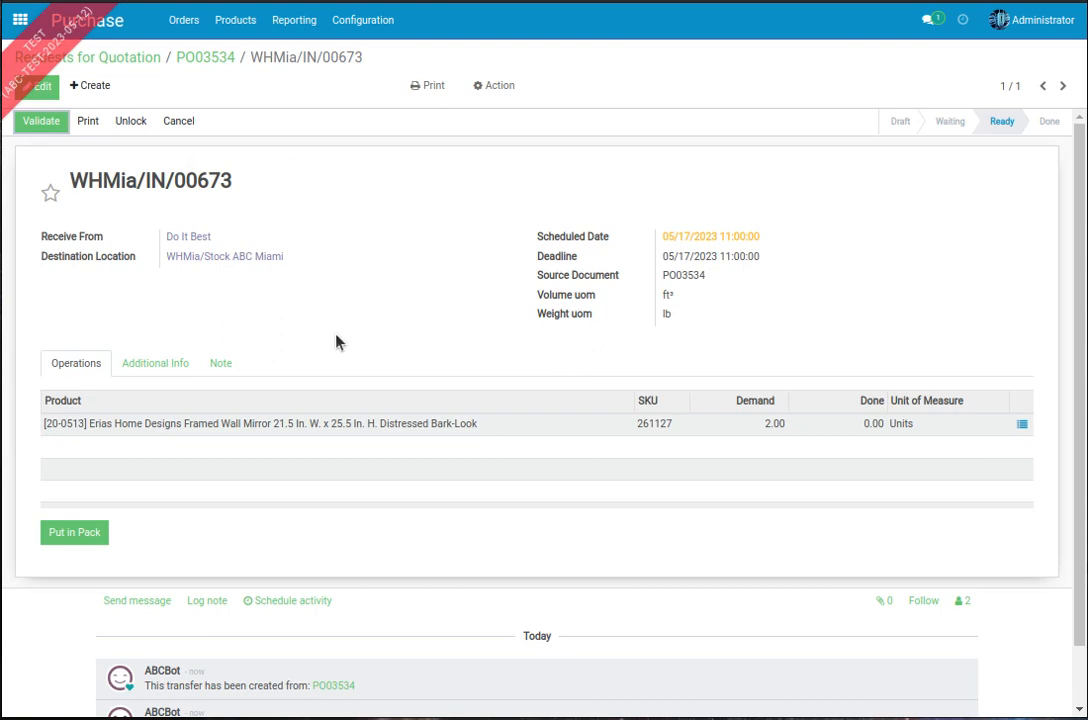
Step: Put the products of the order's Miami receipt in a pack, validate the receipt and check its package
left_click(86, 532)
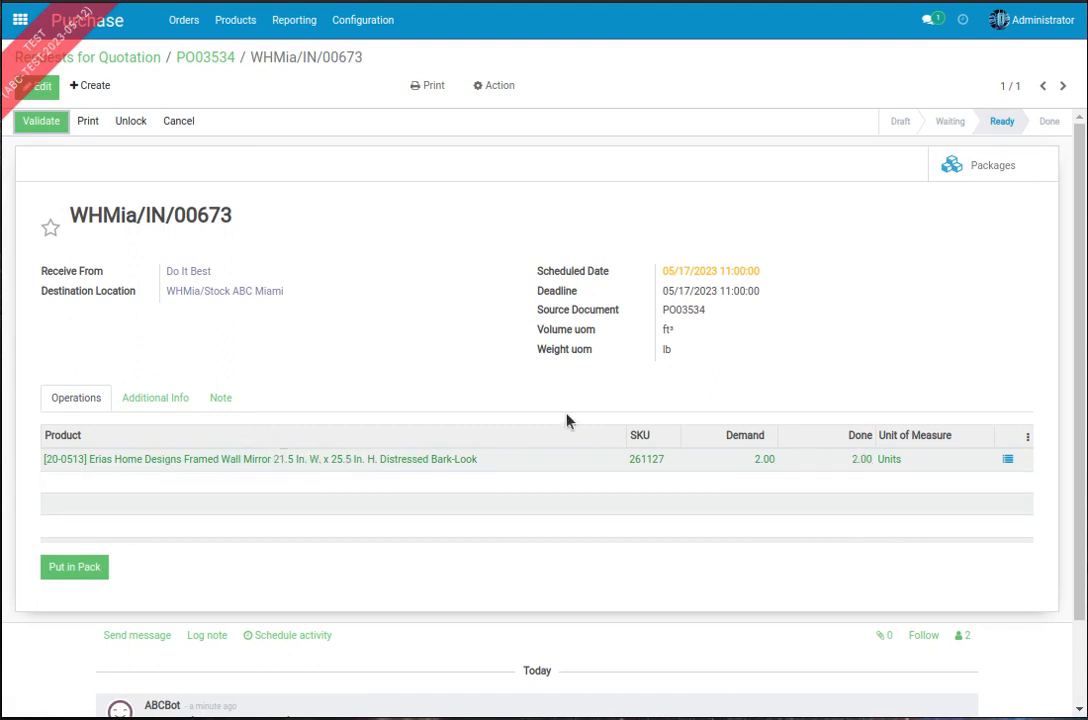
left_click(48, 123)
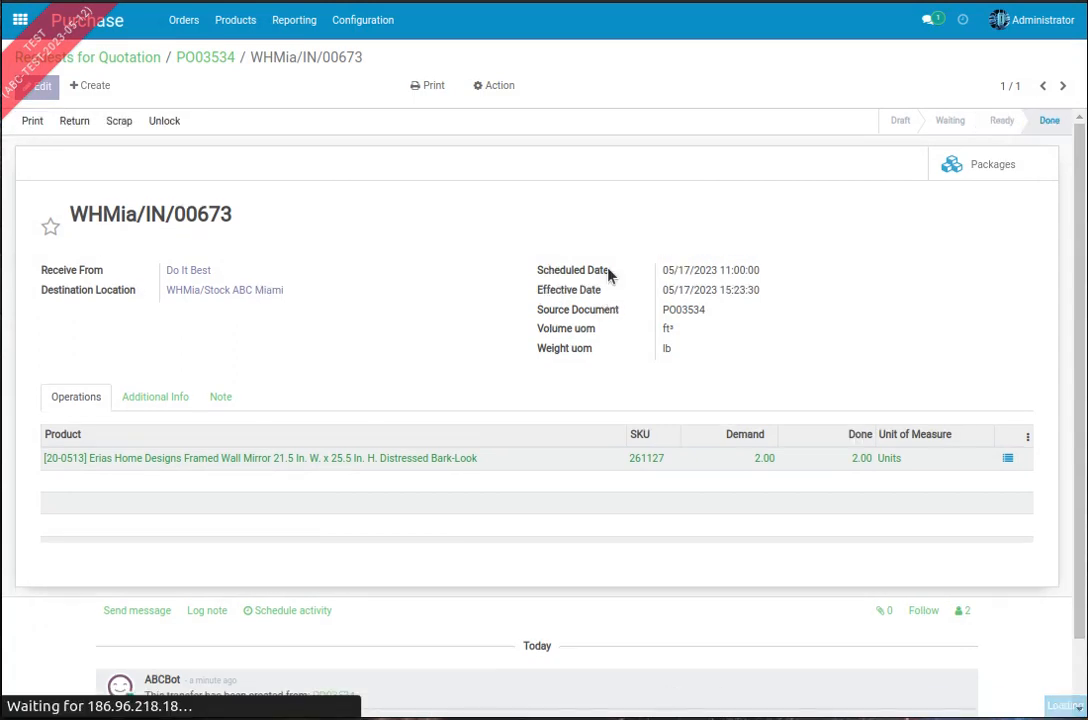
left_click(965, 175)
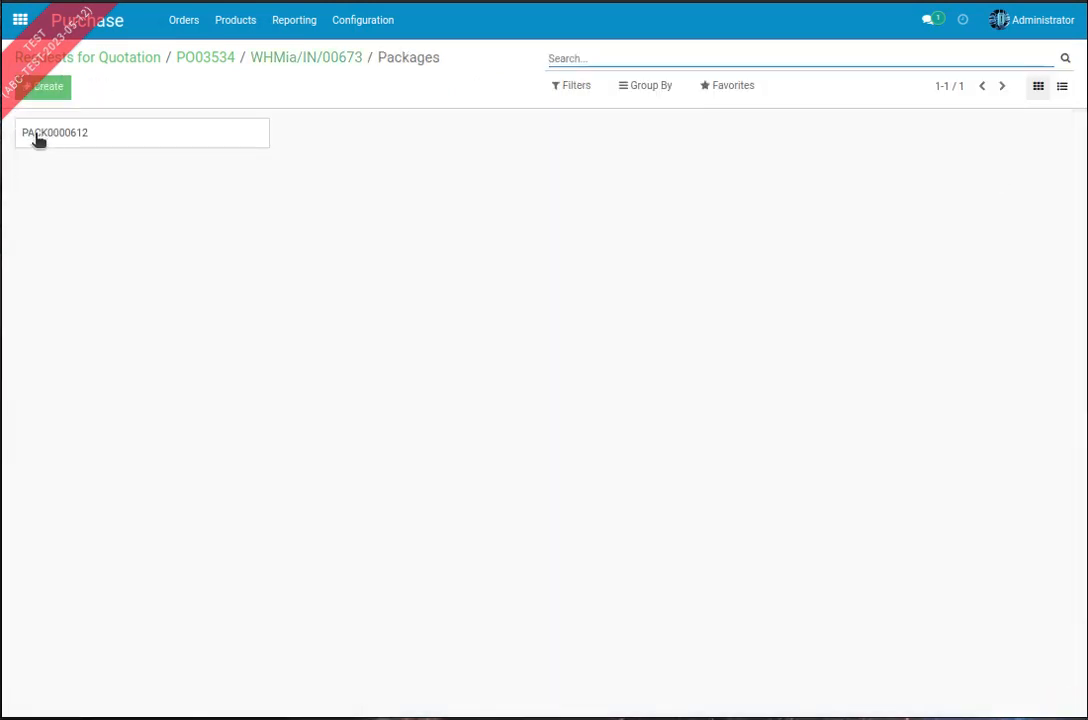
left_click(324, 63)
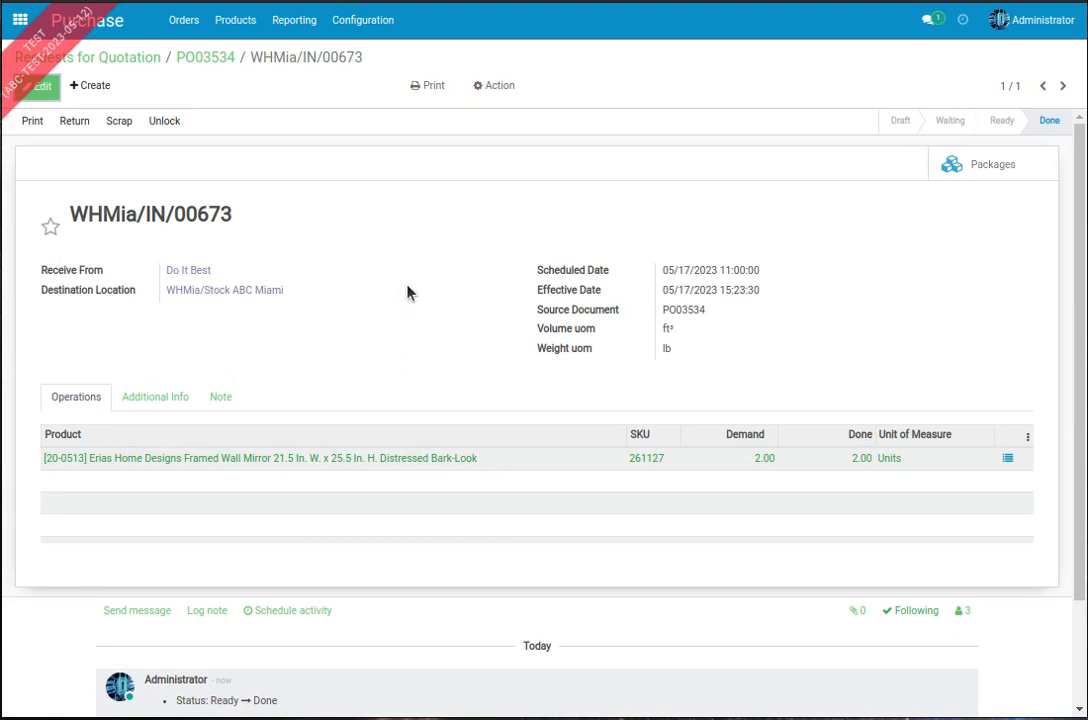
Step: Create and save an ABC Miami delivery order to TT in the Inventory module with package PACK0000612
left_click(20, 19)
left_click(617, 236)
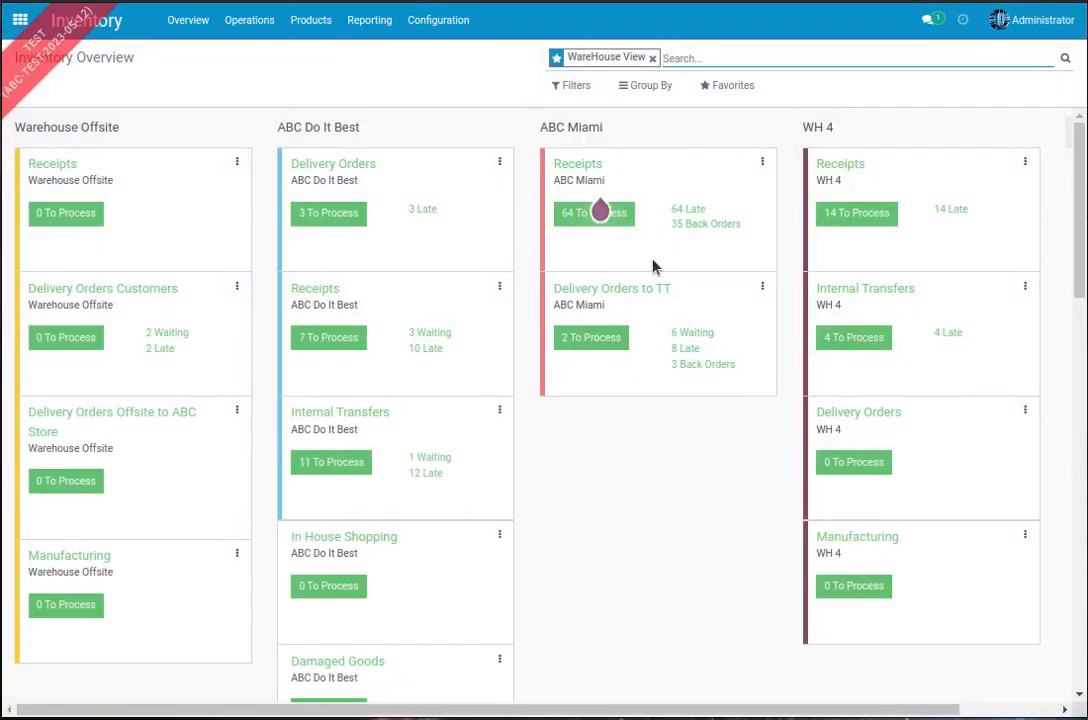
left_click(585, 338)
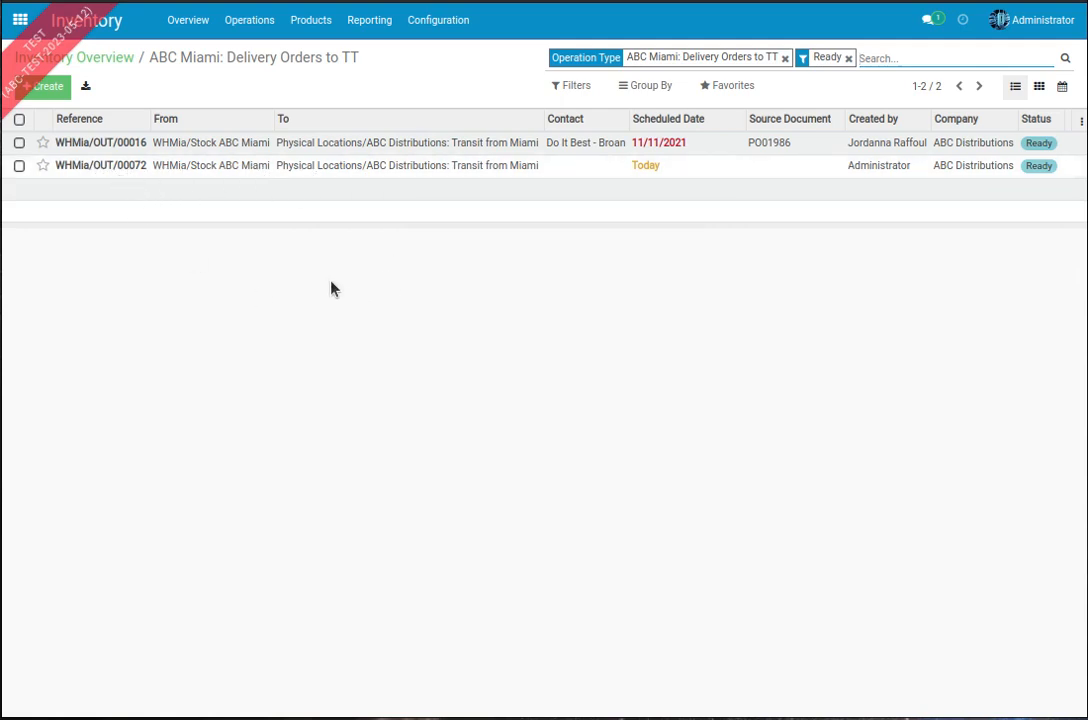
left_click(46, 87)
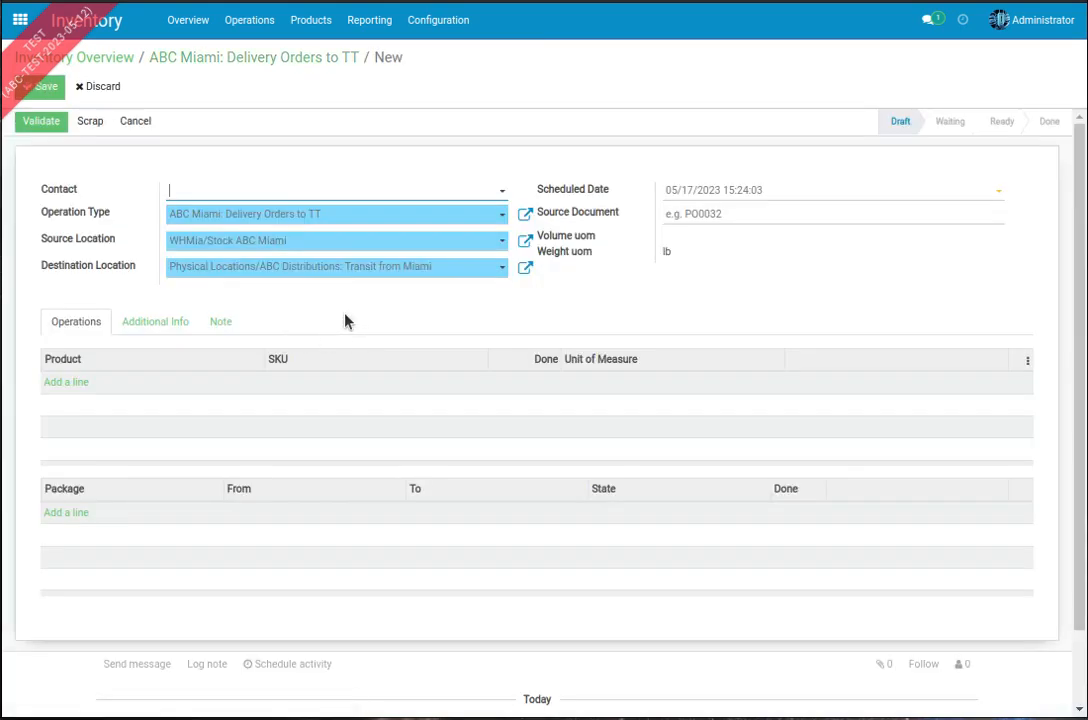
left_click(78, 514)
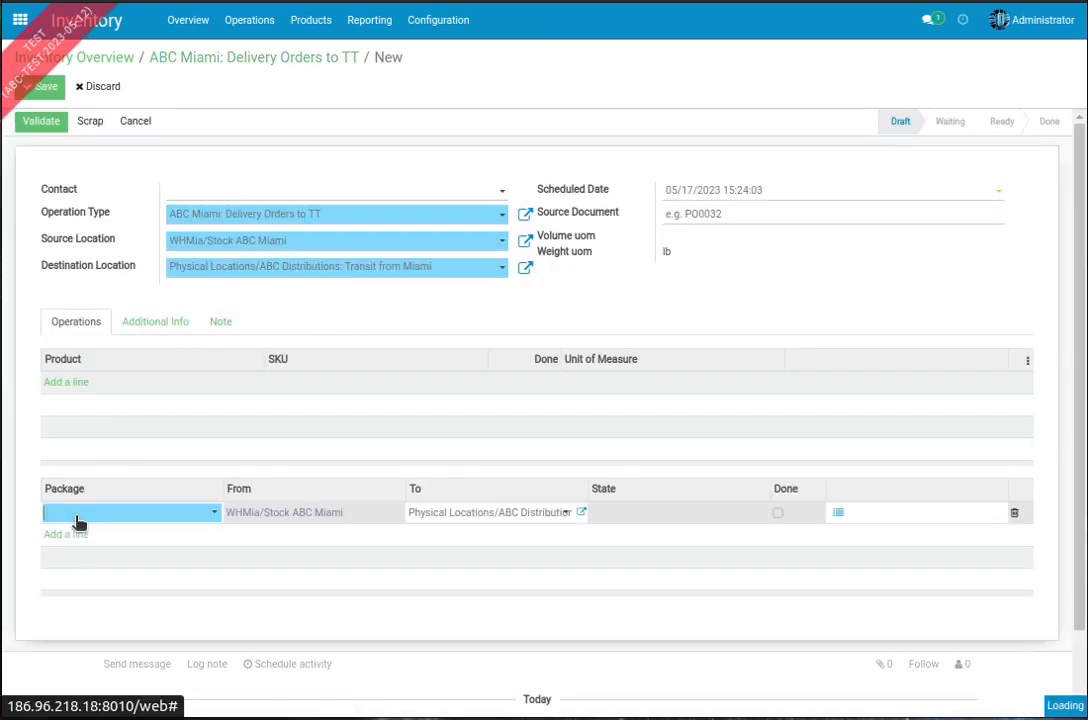
type("612")
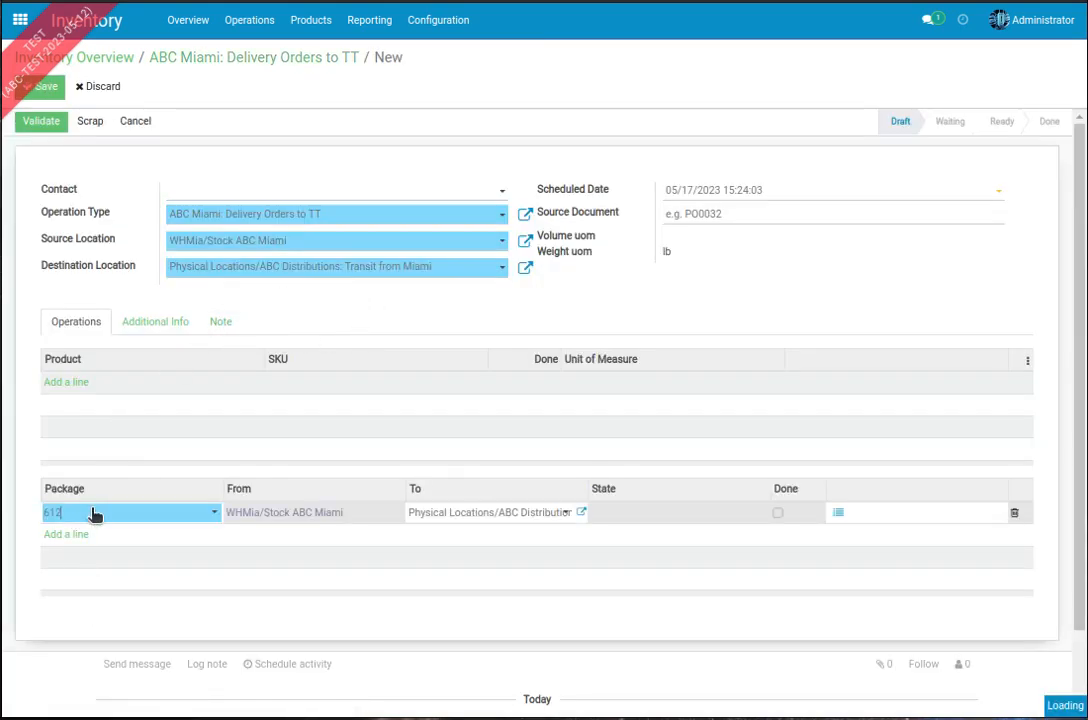
left_click(105, 538)
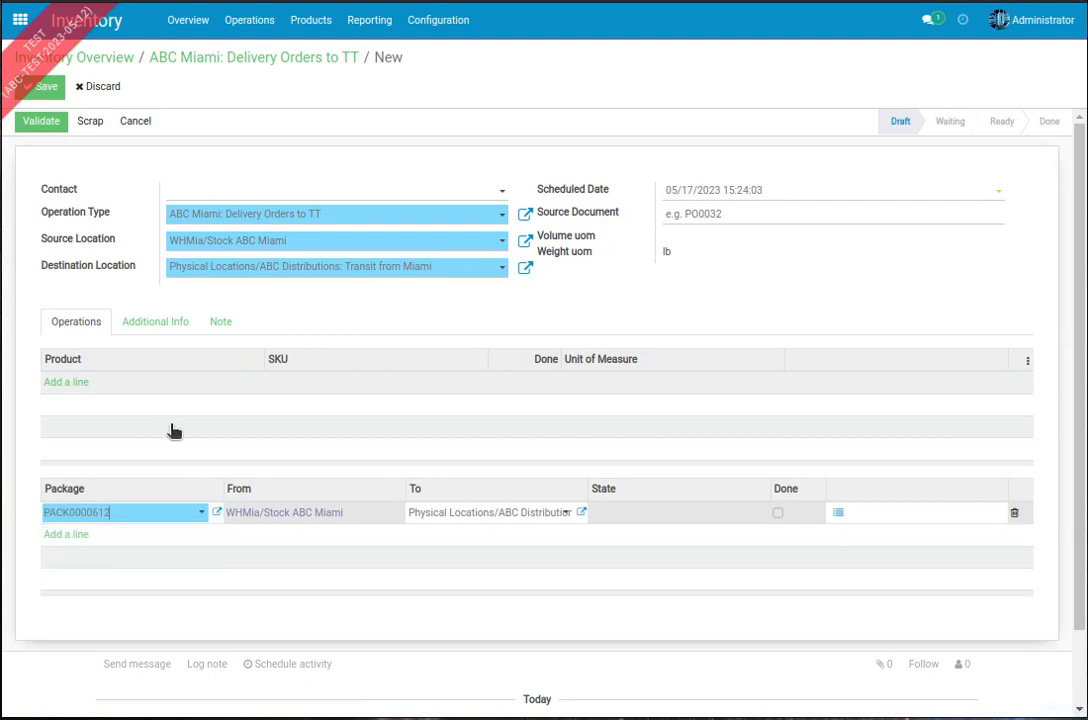
left_click(42, 88)
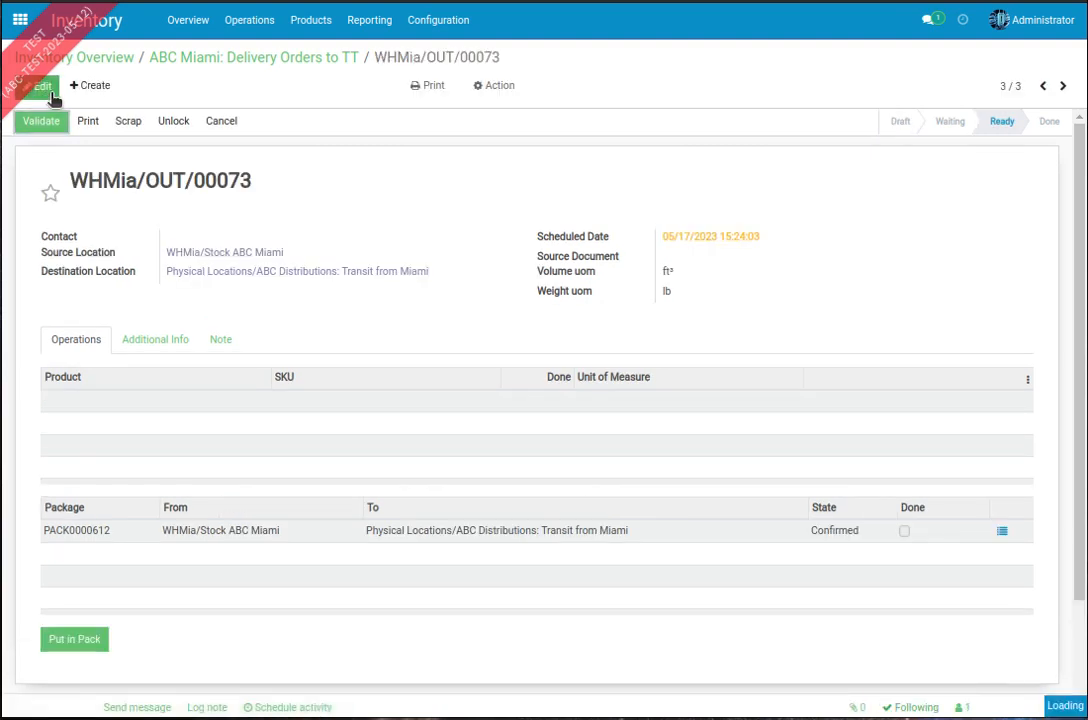
Step: Mark the PACK0000612 line as done on the delivery order and save the change
left_click(40, 86)
left_click(881, 545)
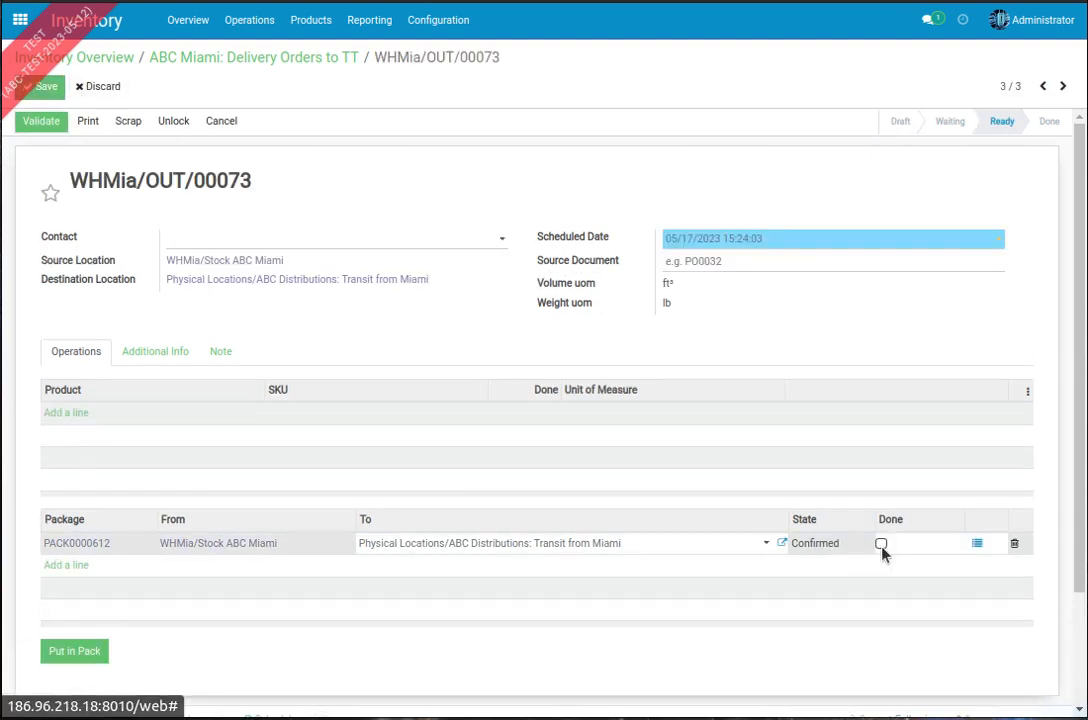
left_click(882, 545)
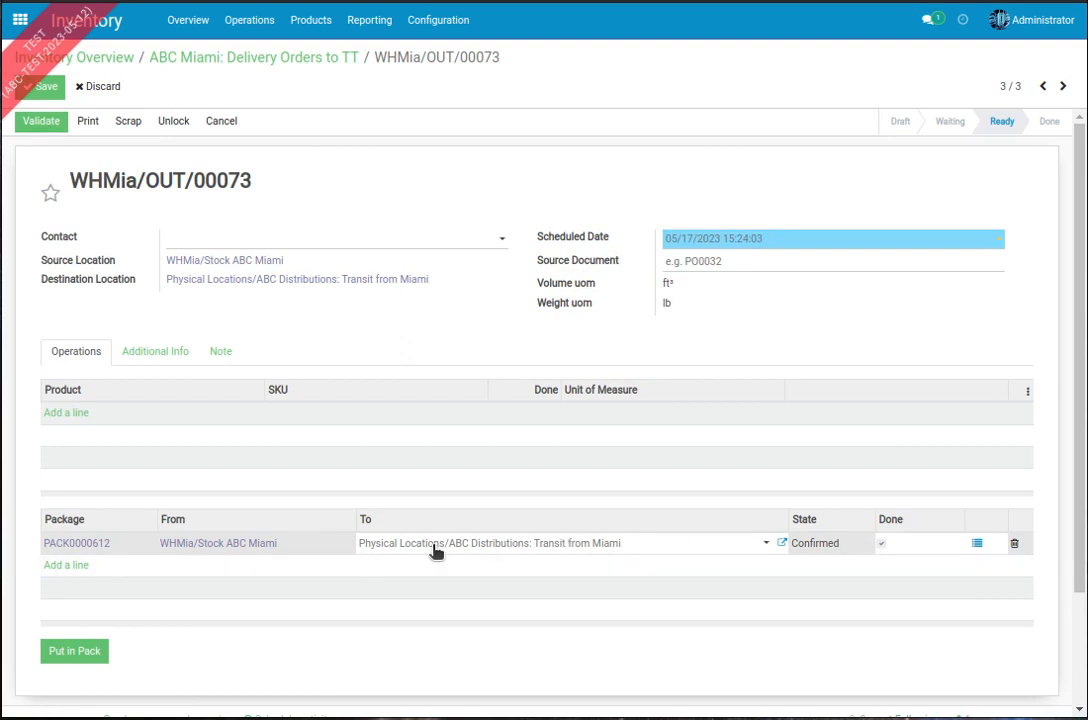
left_click(40, 86)
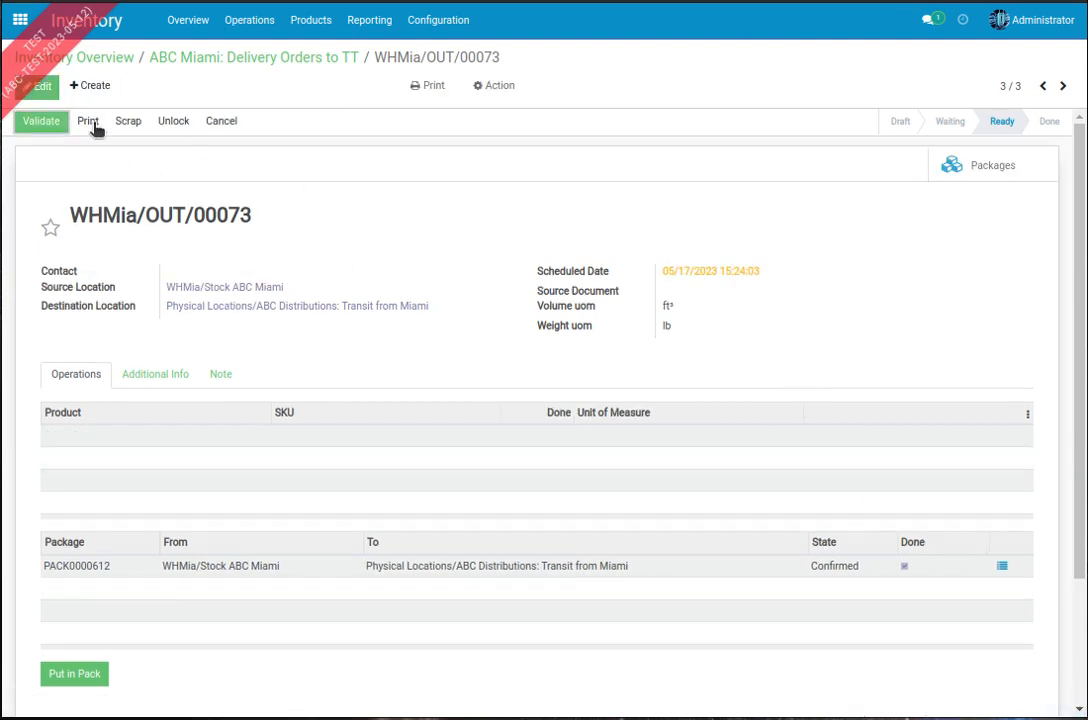
Step: List the ABC Do It Best receipts again from the inventory overview, with both Ready and Waiting ones included
left_click(288, 58)
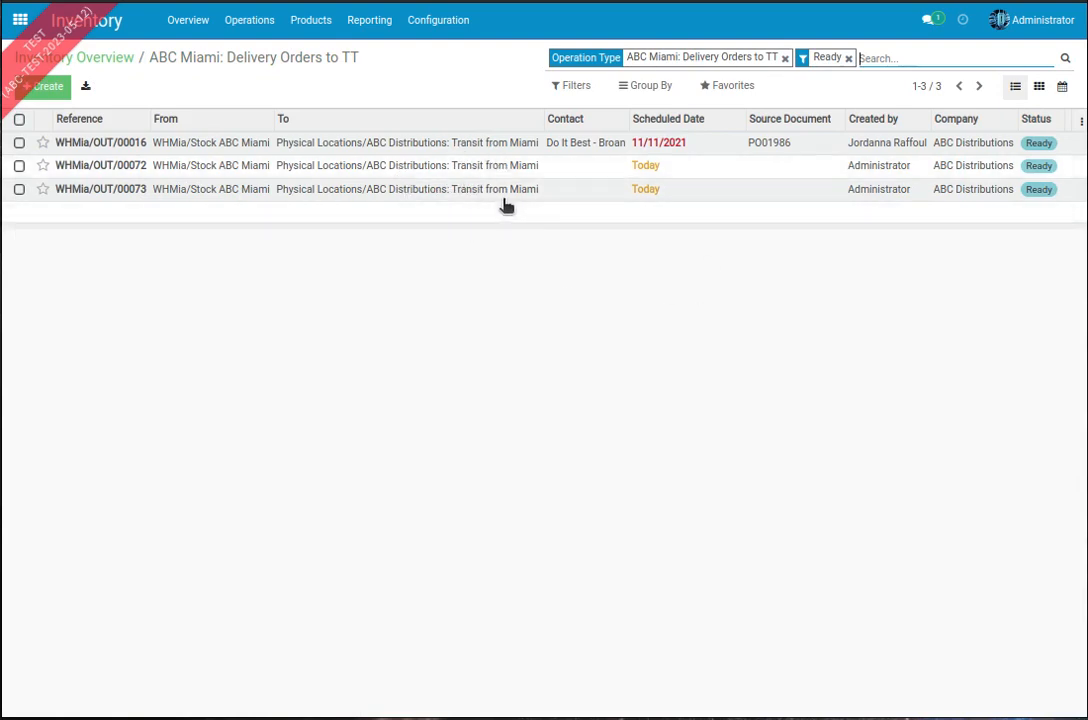
left_click(107, 31)
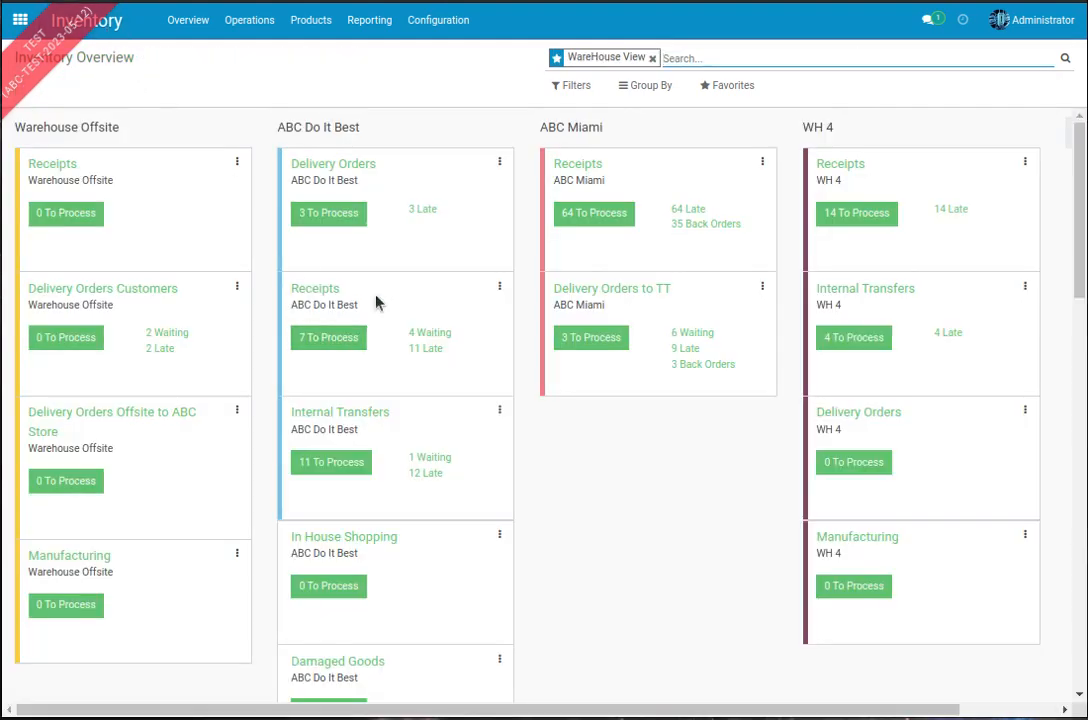
left_click(333, 338)
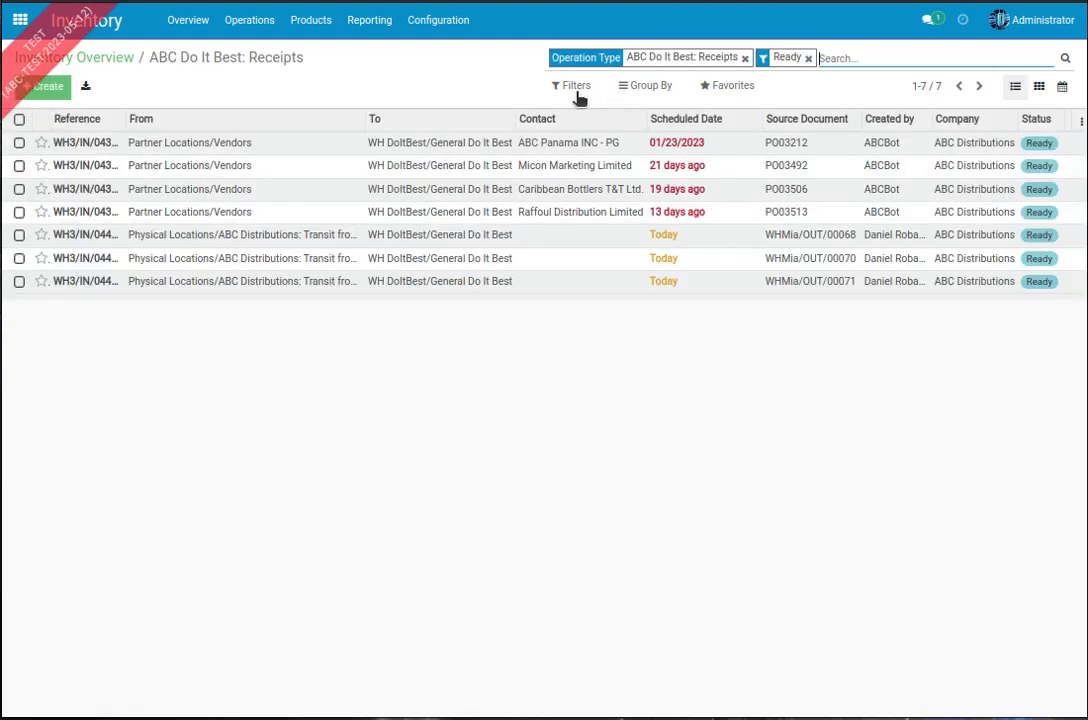
left_click(577, 88)
left_click(580, 187)
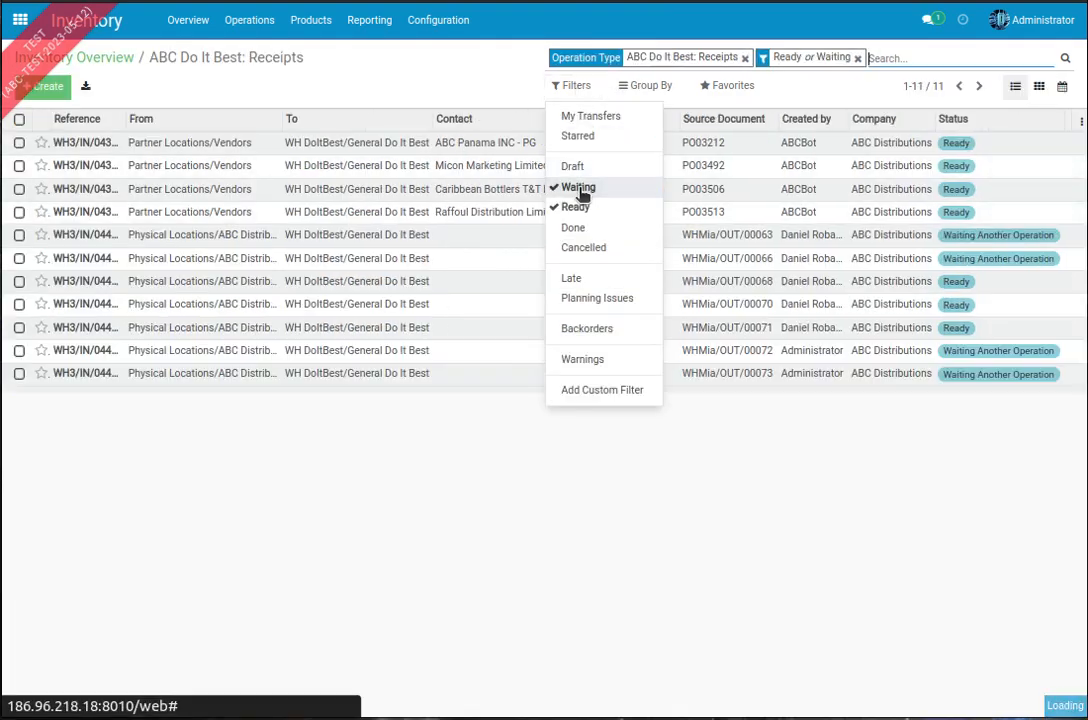
left_click(508, 557)
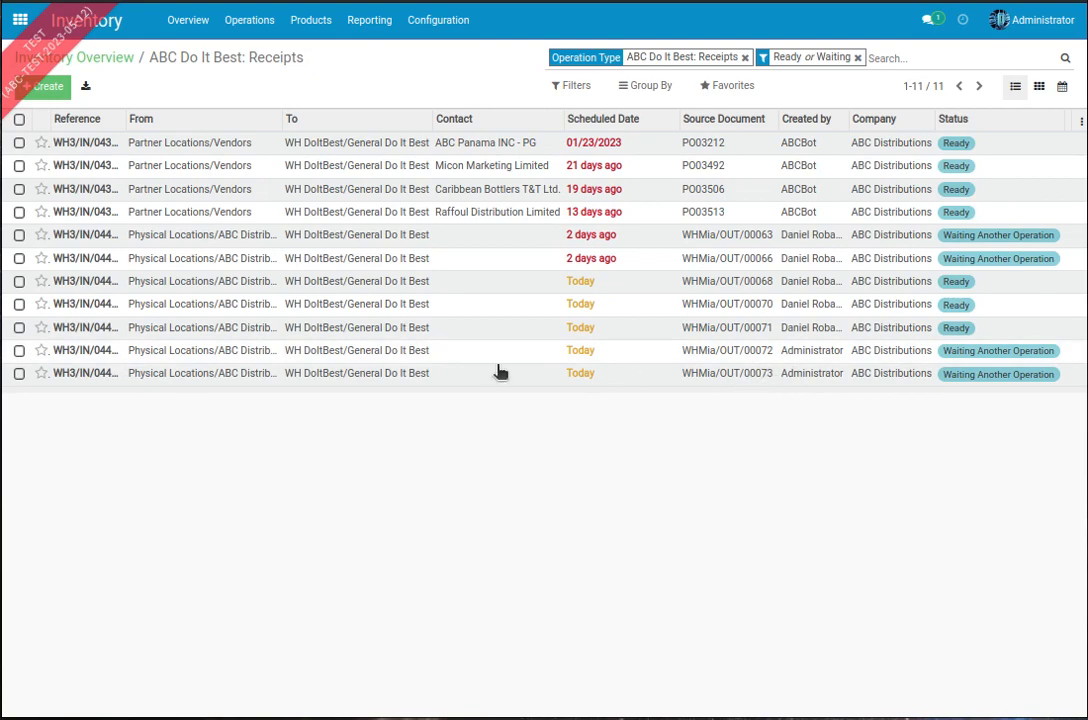
Step: Examine the demanded products of the Do It Best receipts sourced from WHMia/OUT/00072 and WHMia/OUT/00073
left_click(419, 354)
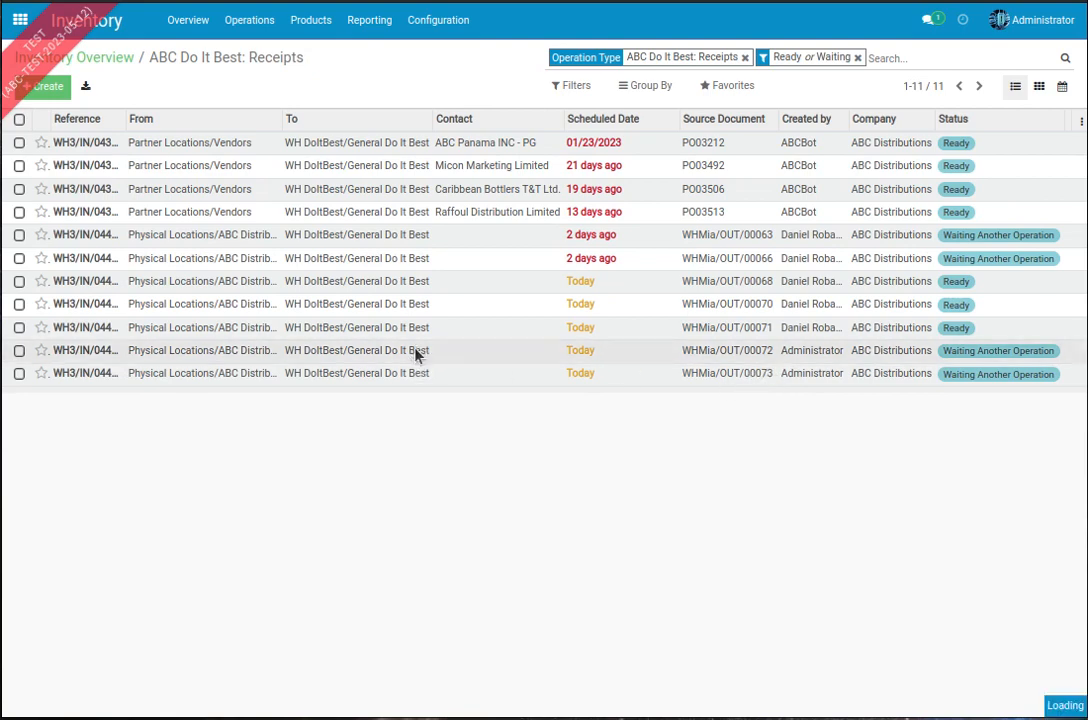
scroll(293, 198, "down", 5)
scroll(294, 205, "up", 5)
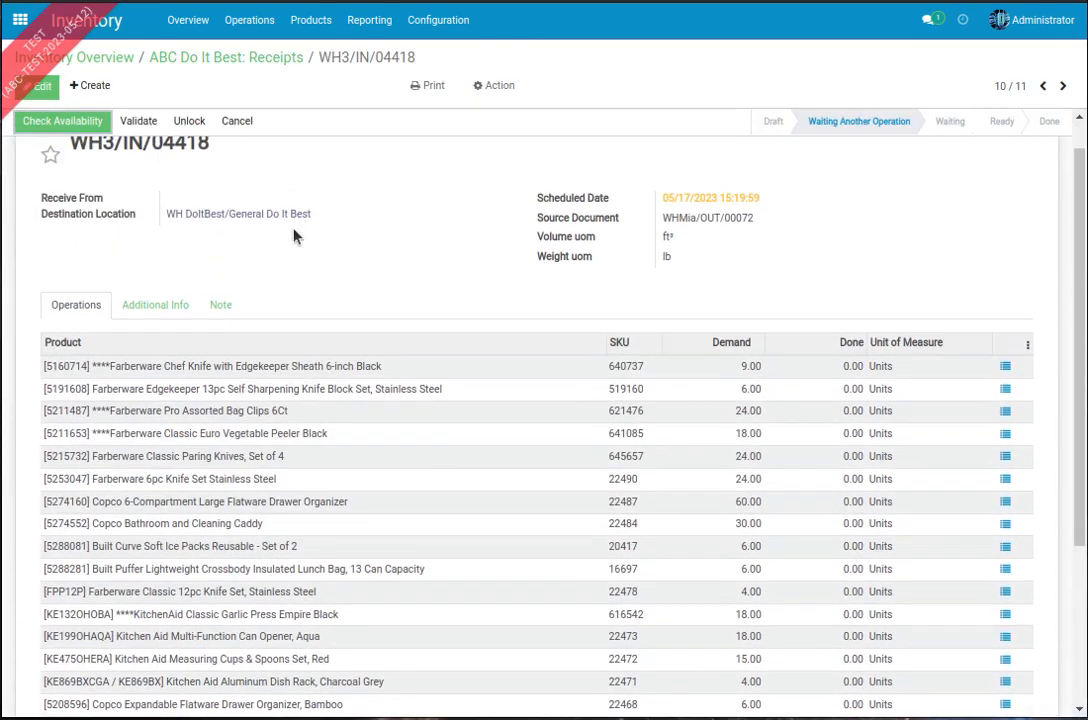
scroll(296, 345, "down", 5)
scroll(299, 347, "up", 5)
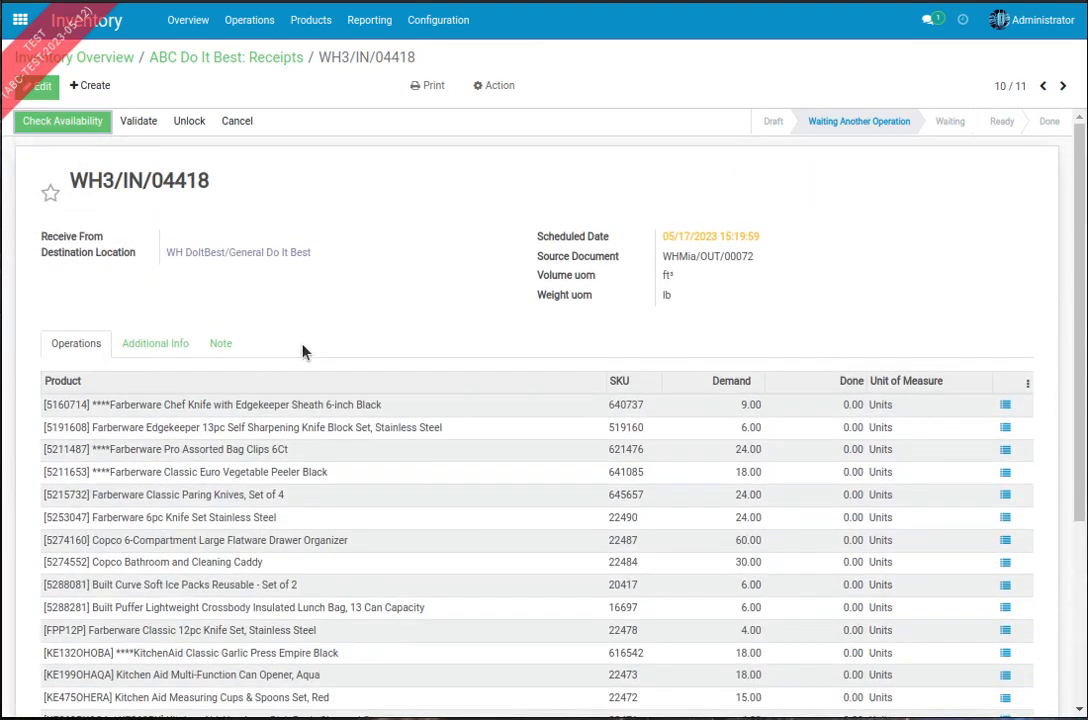
left_click(1063, 88)
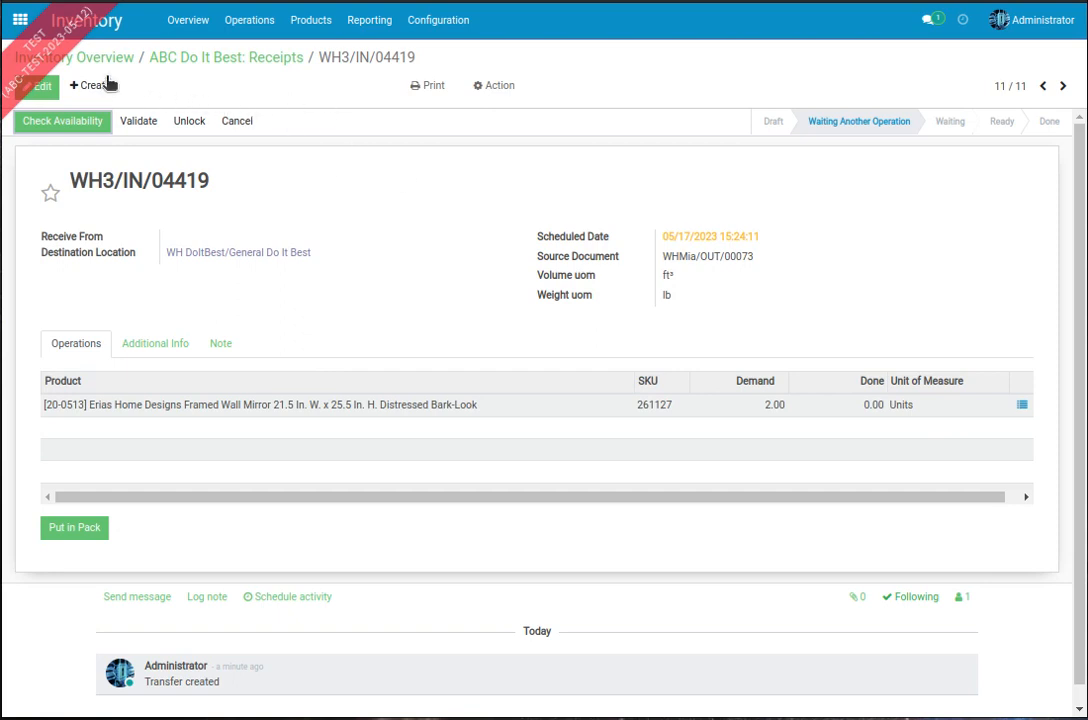
Step: Open the ready ABC Miami delivery order WHMia/OUT/00072 to TT, check its package line, and validate the transfer
left_click(111, 31)
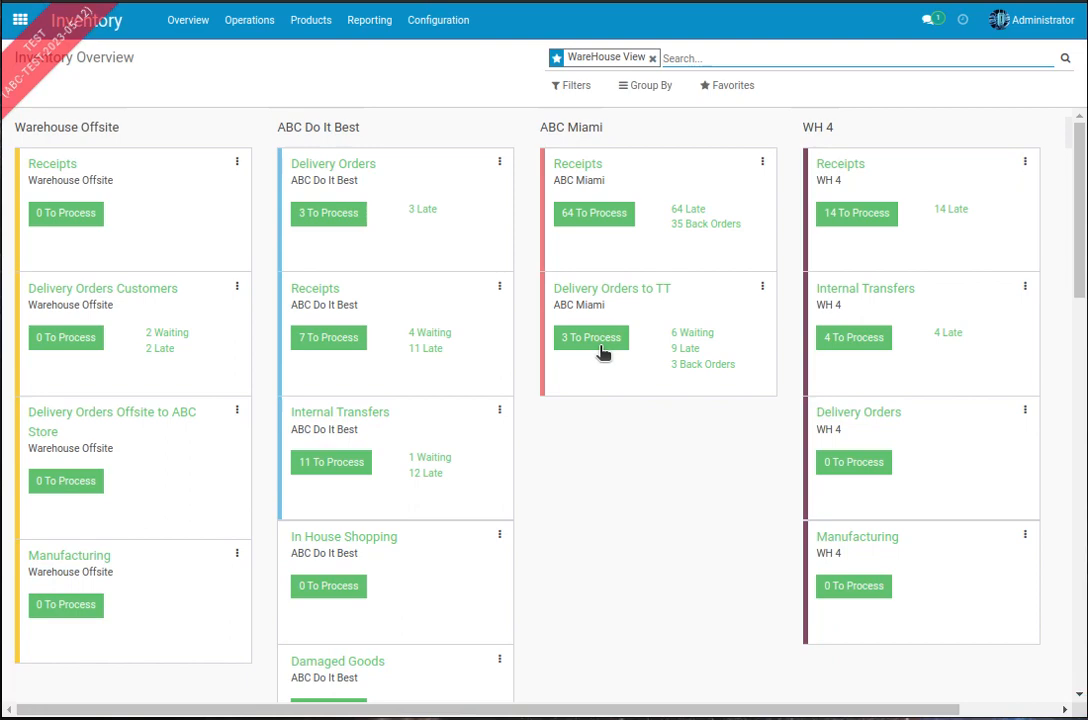
left_click(600, 340)
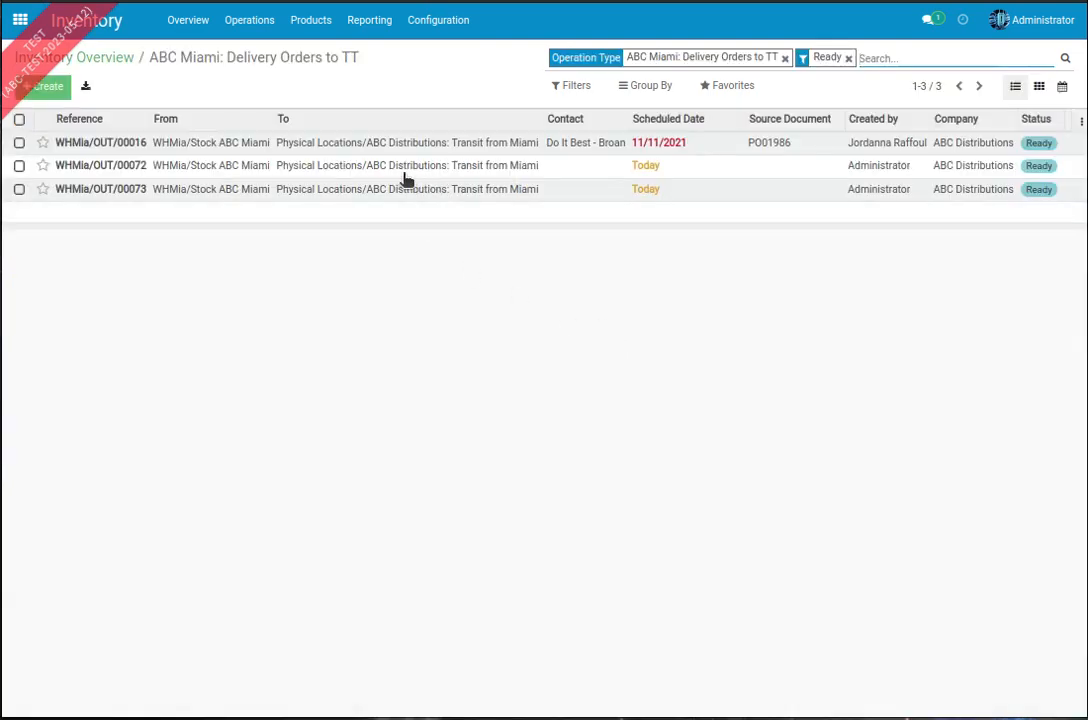
left_click(301, 170)
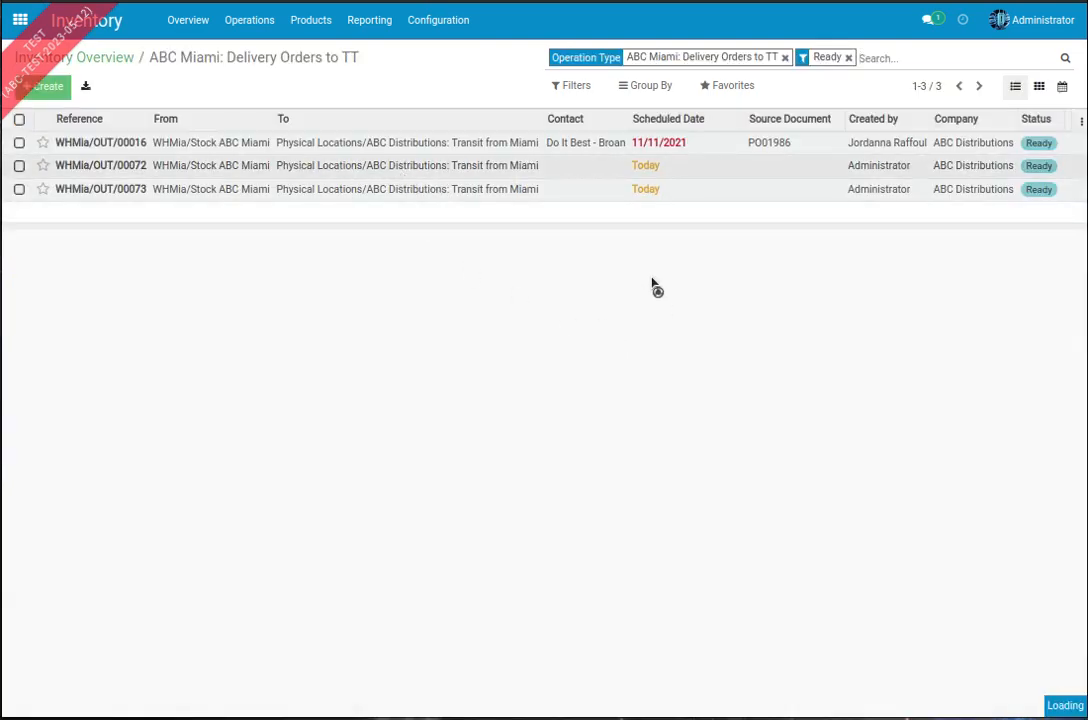
scroll(673, 410, "down", 2)
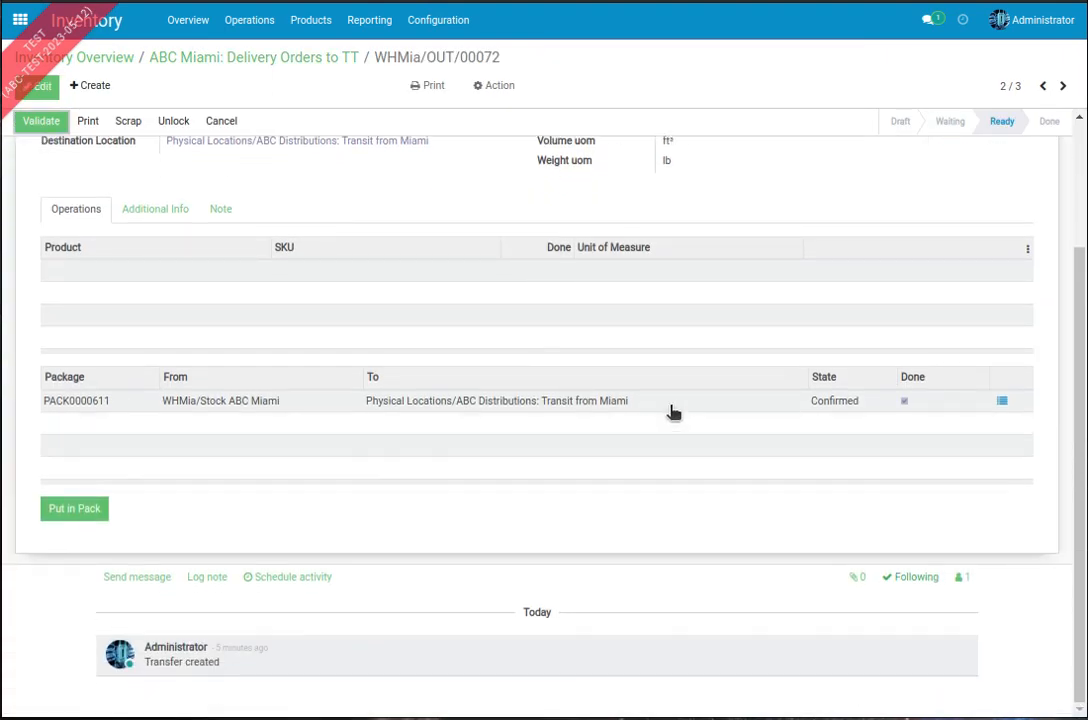
scroll(300, 395, "up", 2)
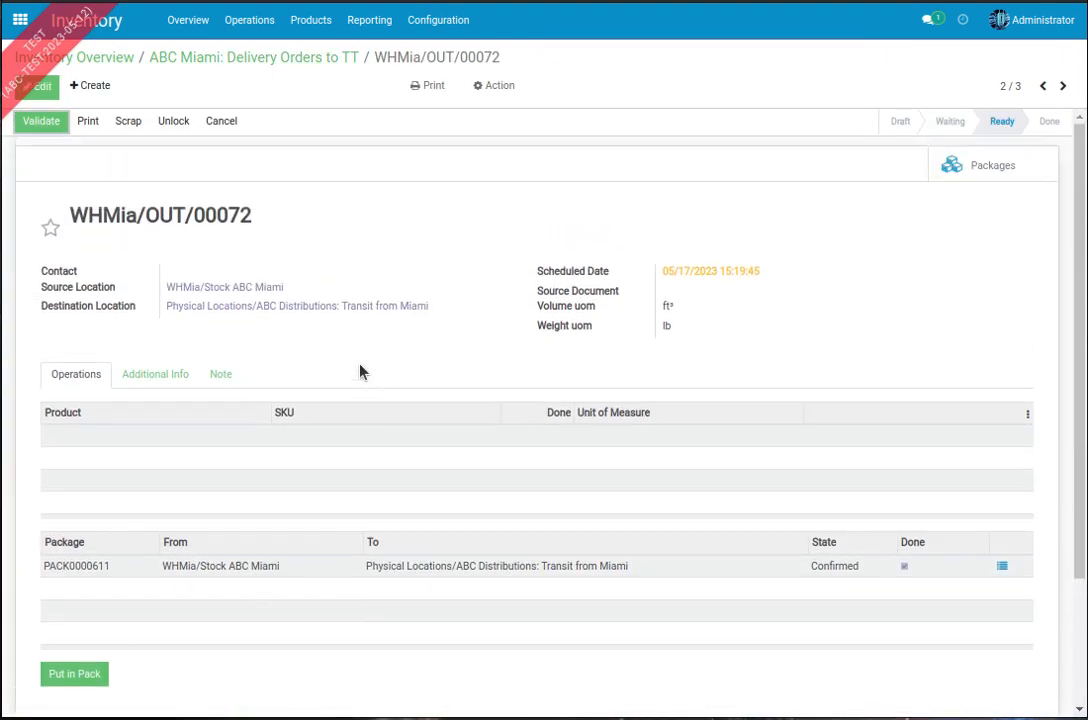
left_click(45, 121)
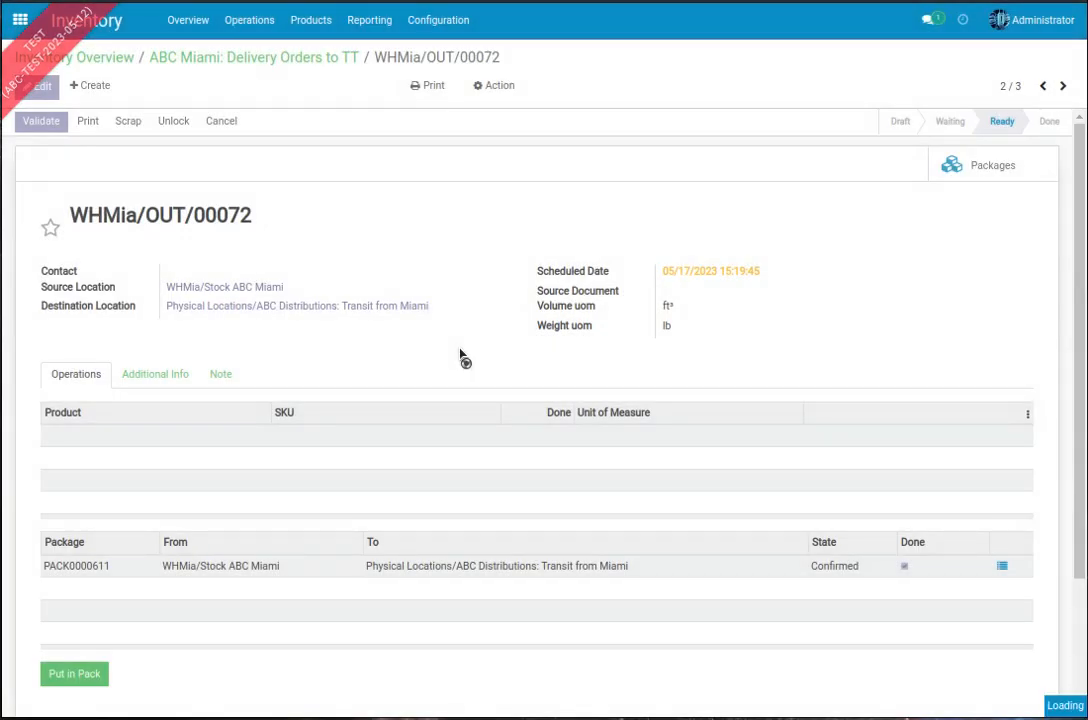
Step: List the ready ABC Do It Best receipts from the inventory overview and widen the Reference column to show full references
left_click(128, 56)
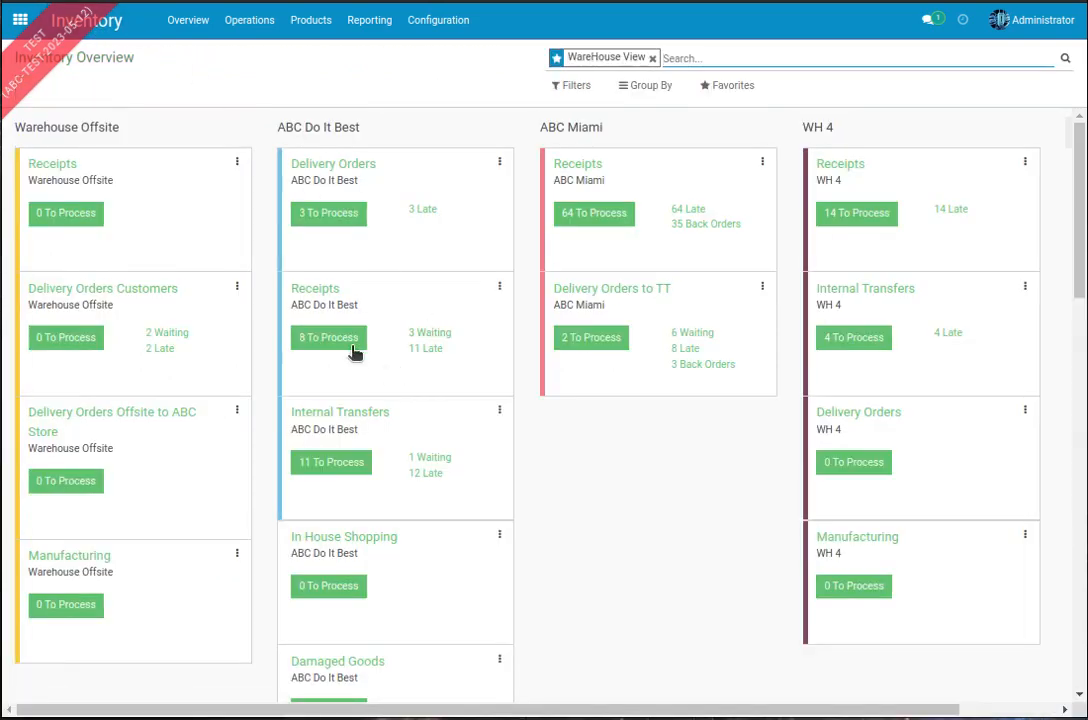
left_click(350, 343)
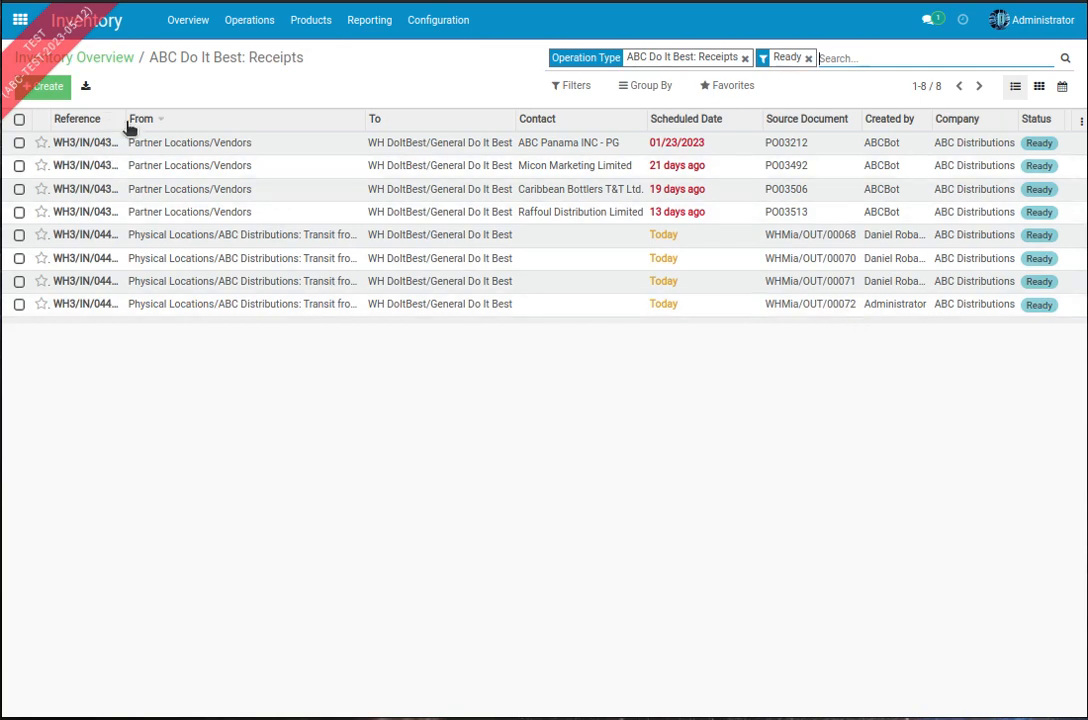
left_click_drag(121, 122, 176, 118)
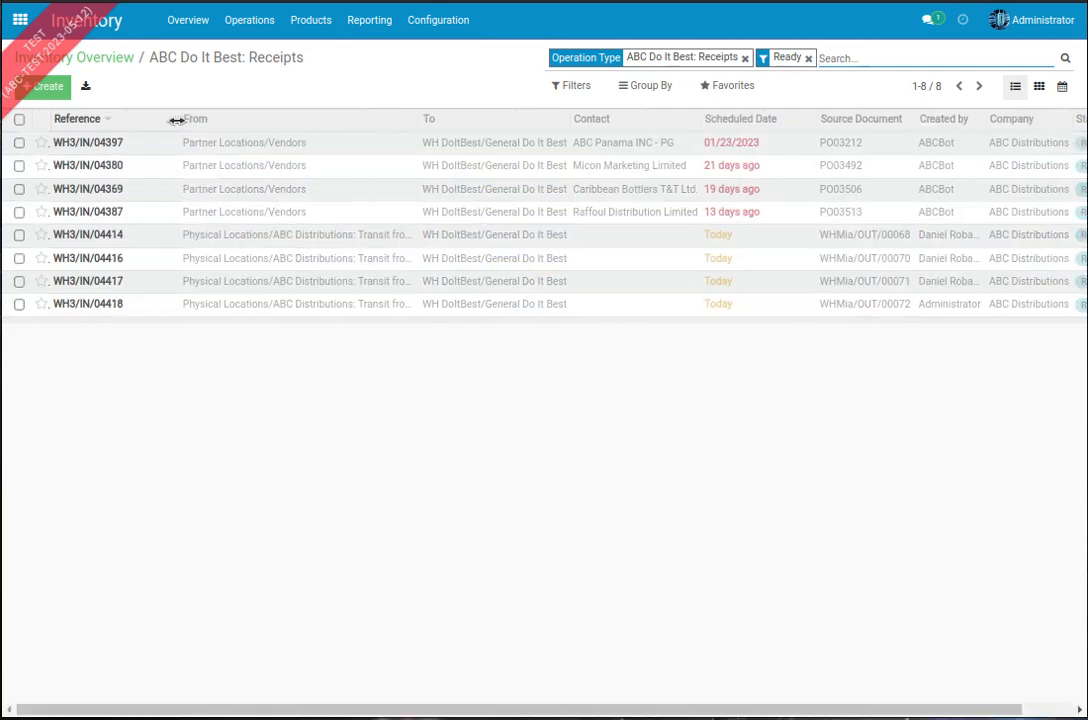
Step: Examine the demanded products and quantities on the Do It Best receipt sourced from WHMia/OUT/00072
left_click(486, 310)
scroll(486, 345, "down", 5)
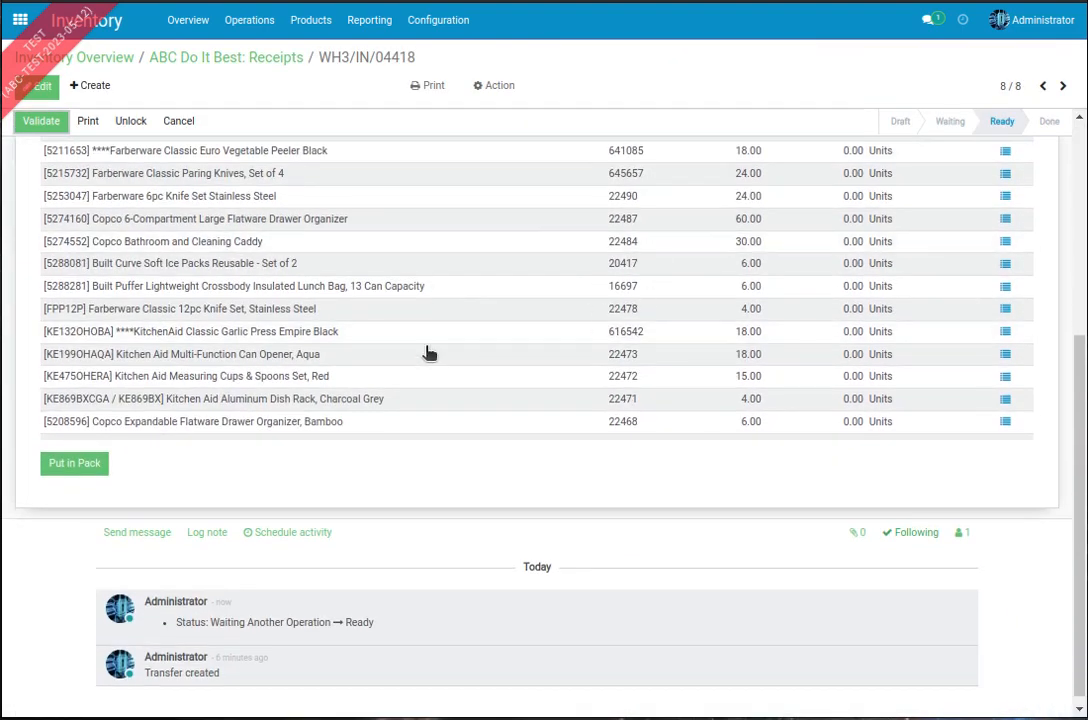
scroll(428, 352, "up", 3)
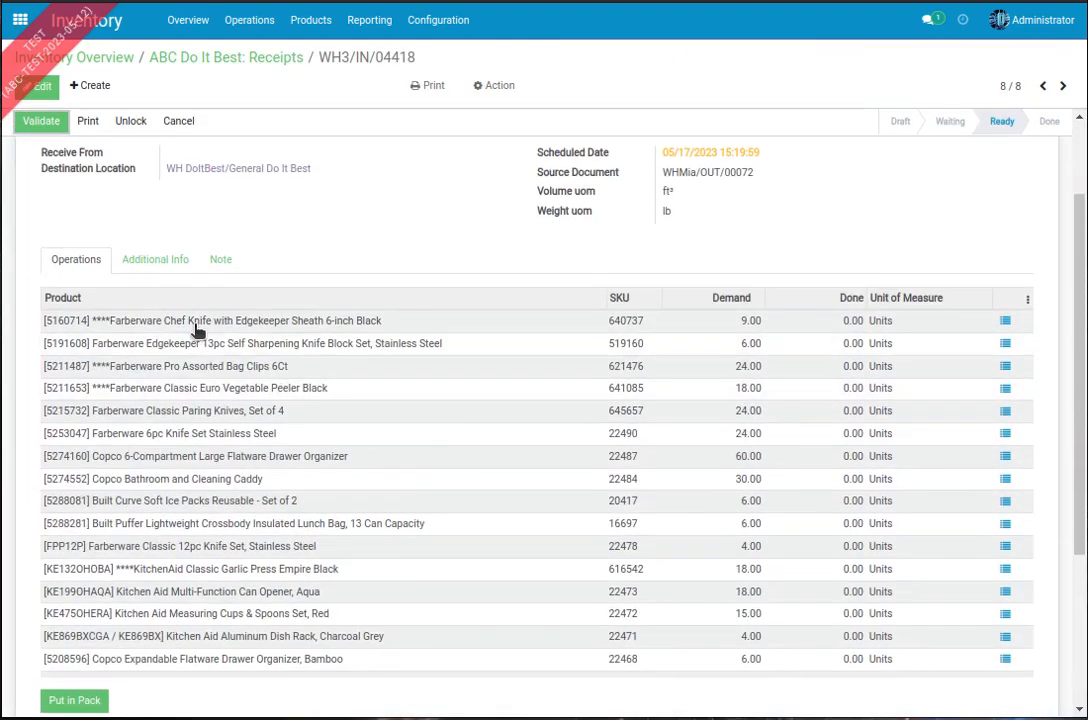
scroll(837, 467, "down", 3)
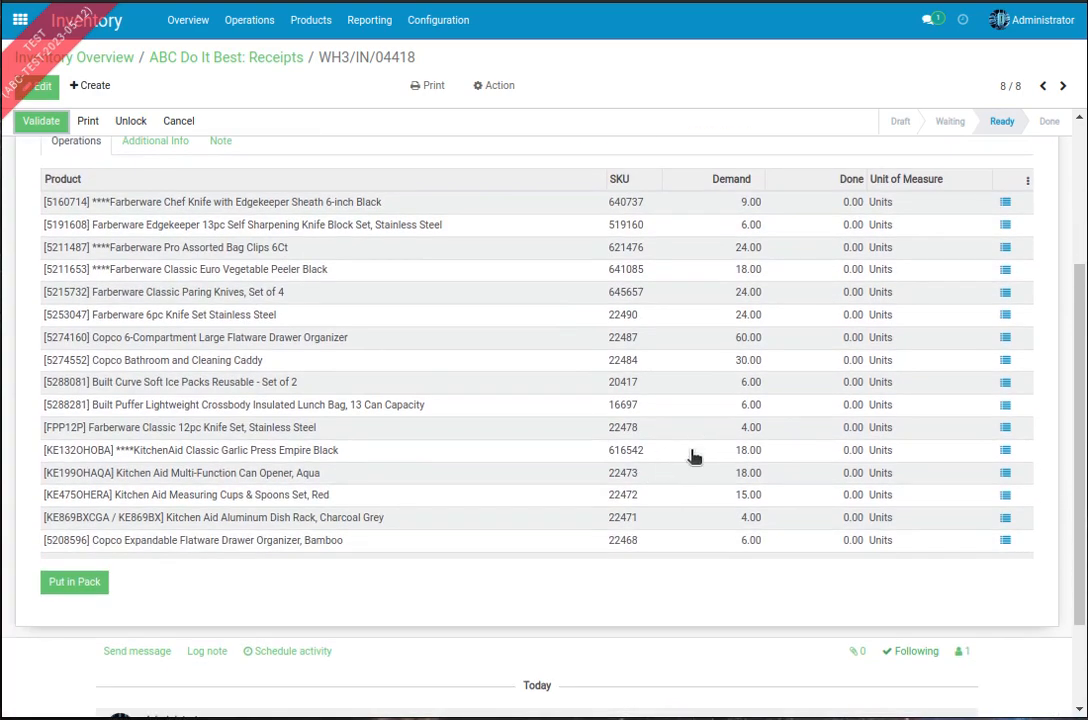
scroll(690, 466, "up", 5)
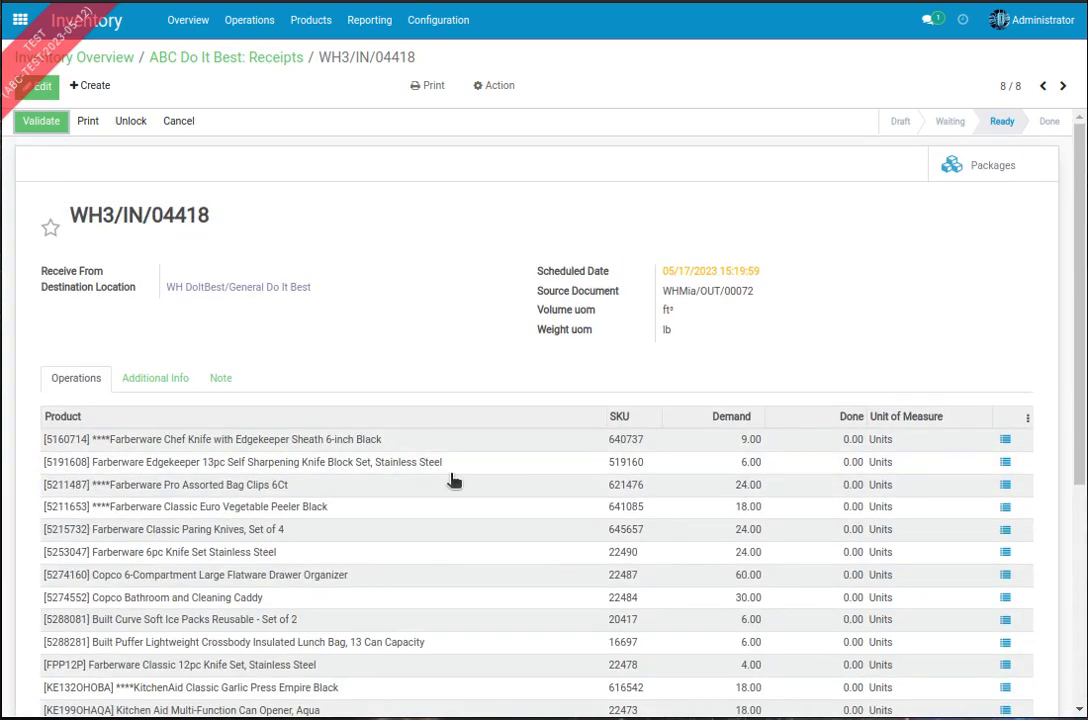
scroll(345, 410, "down", 2)
scroll(450, 386, "down", 1)
scroll(540, 384, "up", 3)
scroll(420, 318, "down", 3)
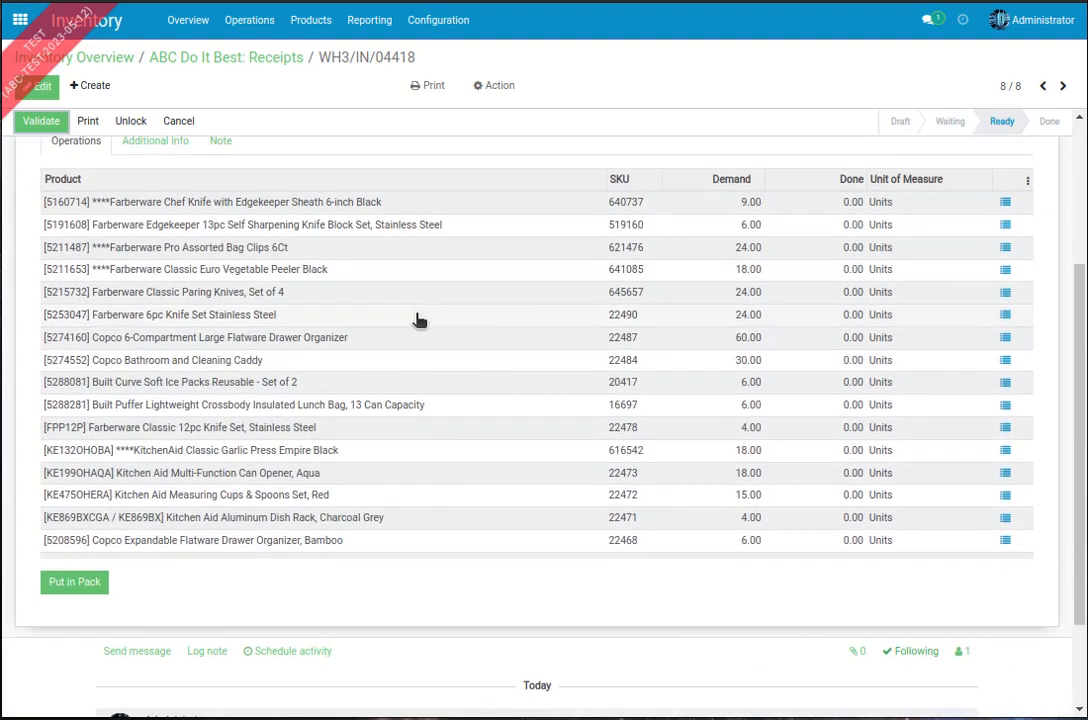
scroll(930, 168, "up", 3)
scroll(792, 328, "down", 5)
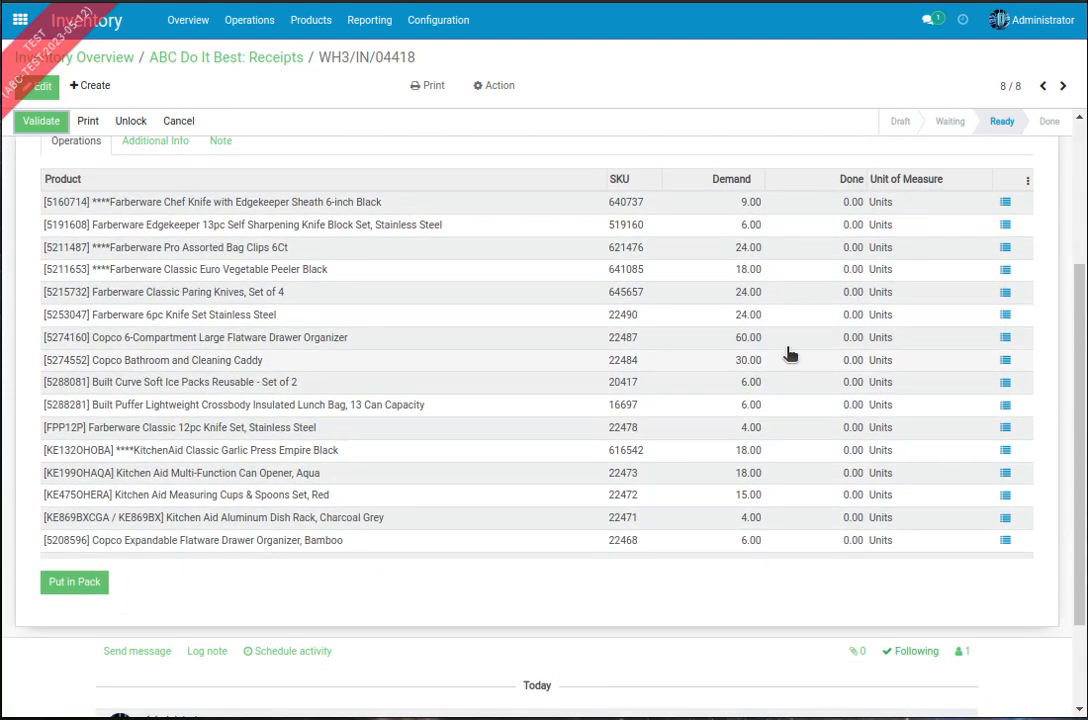
scroll(790, 353, "up", 5)
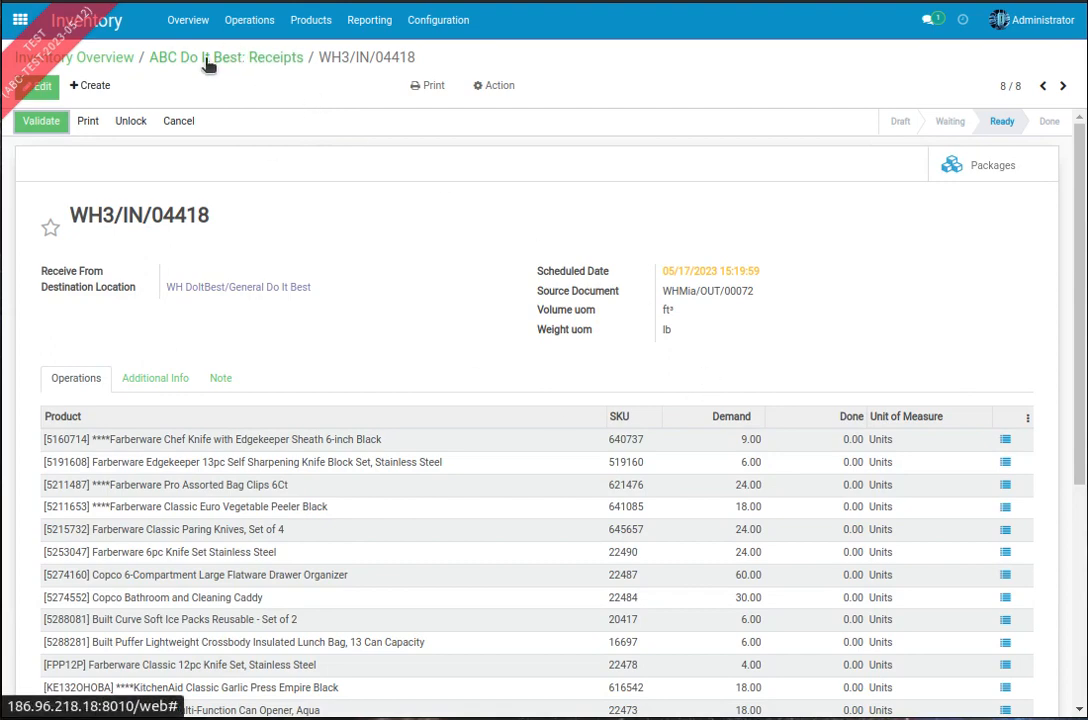
Step: Return to the ABC Do It Best receipts list and include Waiting receipts alongside the Ready ones
left_click(174, 58)
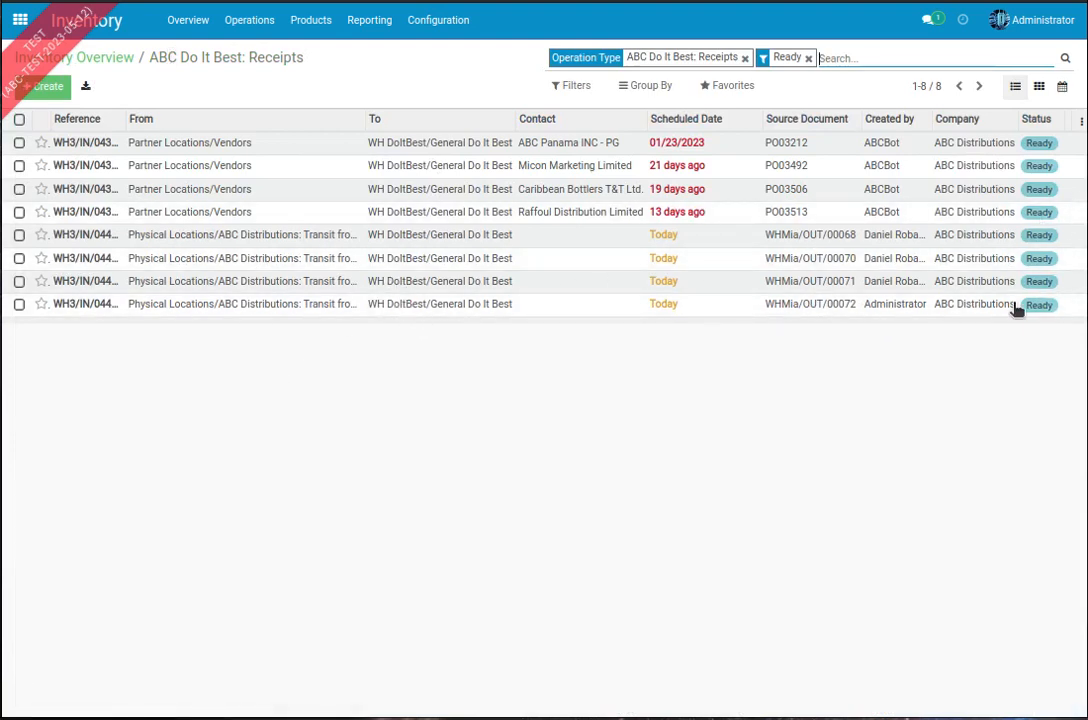
left_click(565, 85)
left_click(578, 188)
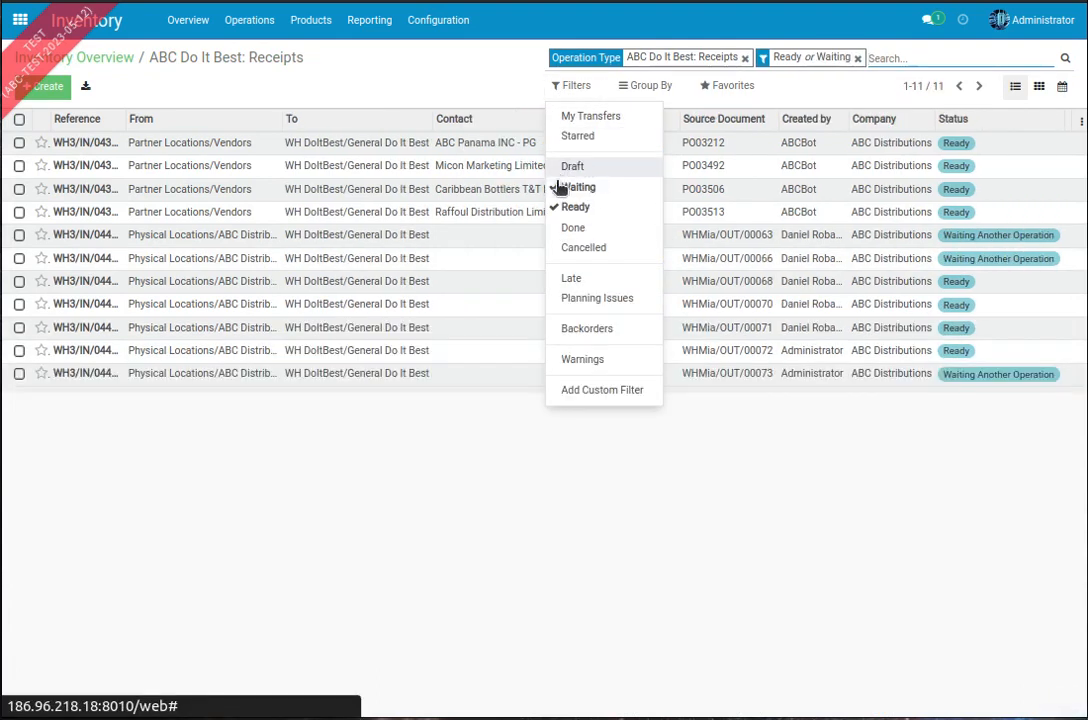
left_click(937, 498)
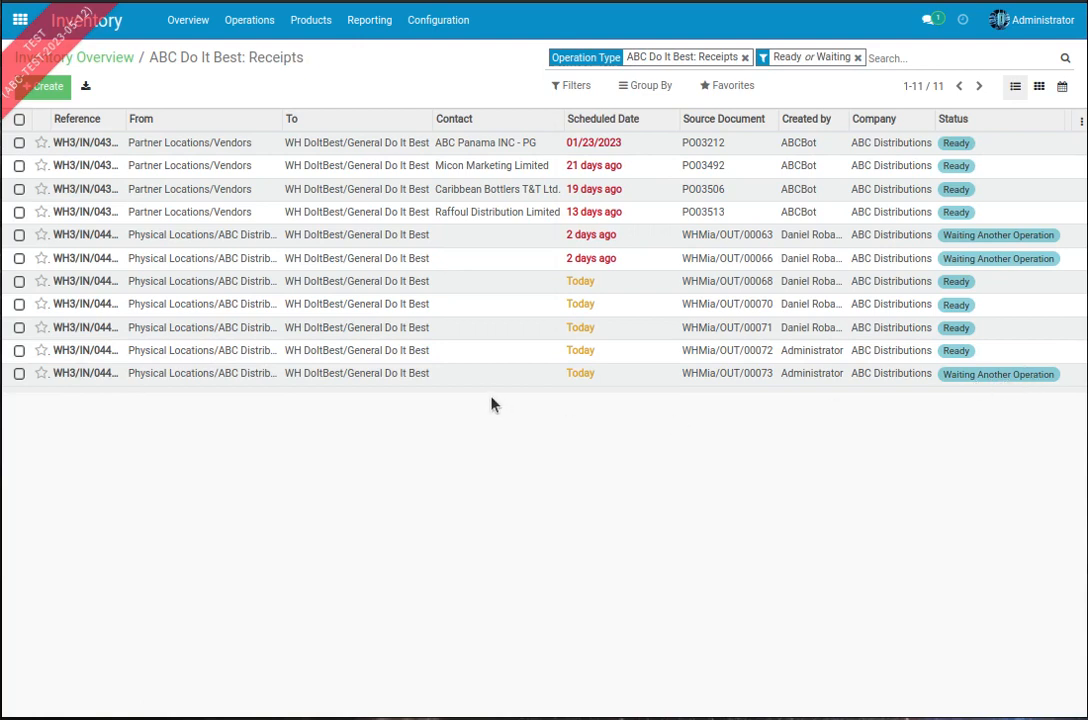
Step: Open the ready ABC Miami delivery order WHMia/OUT/00073 to TT, check its package line, and validate the transfer
left_click(113, 62)
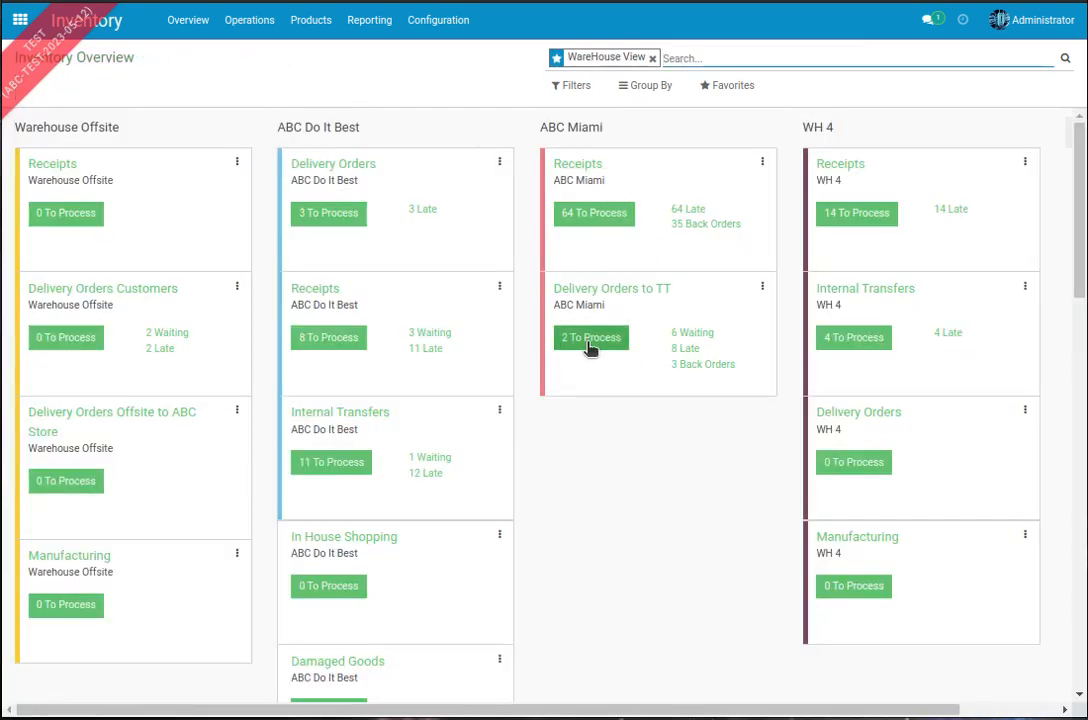
left_click(590, 342)
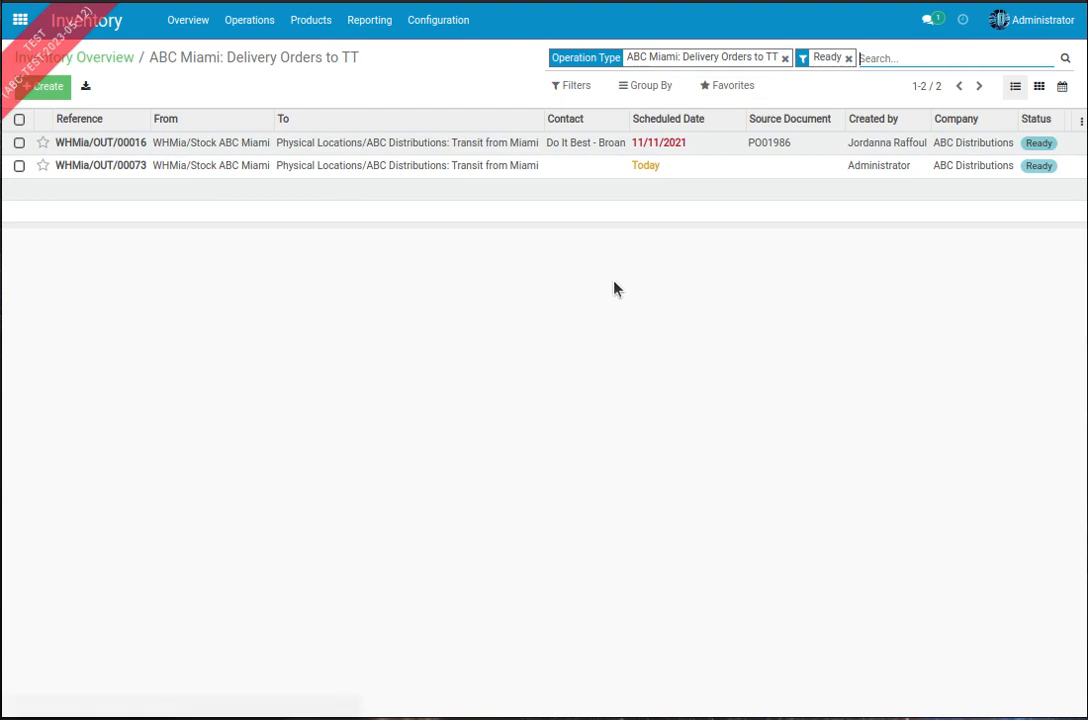
left_click(272, 172)
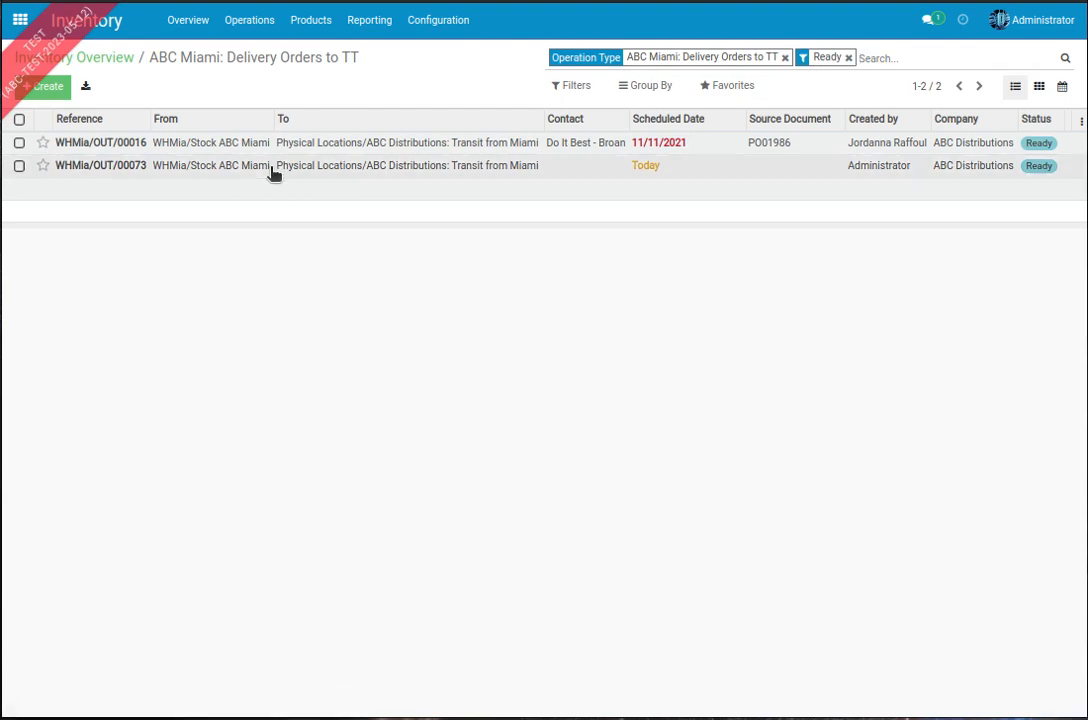
scroll(480, 400, "down", 3)
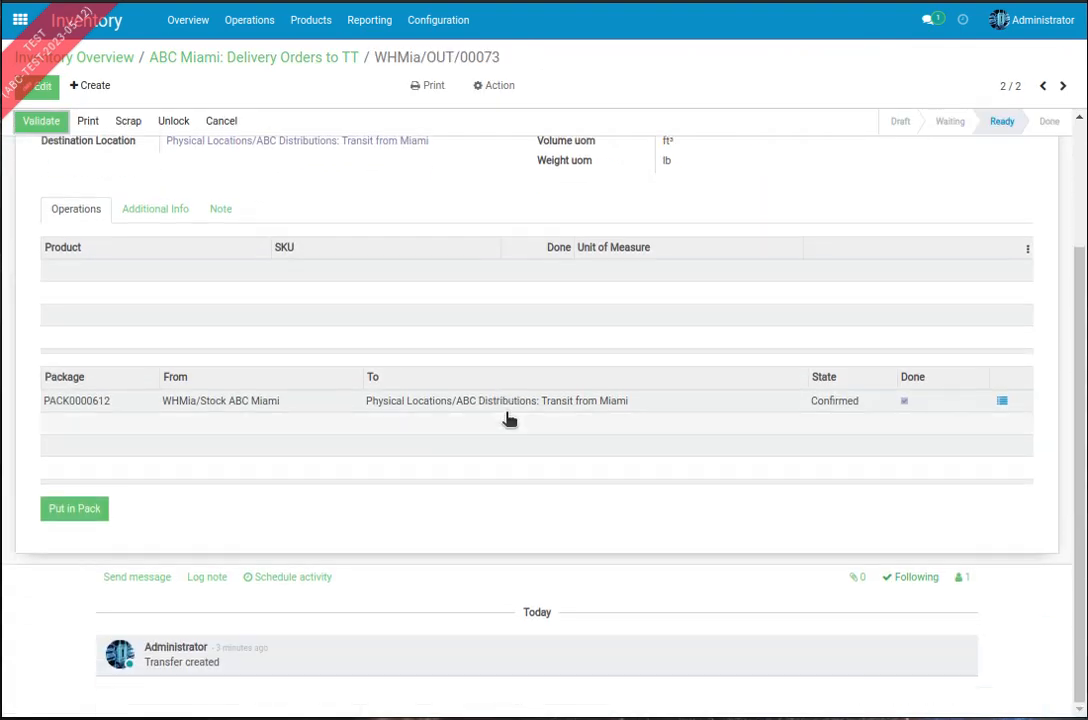
scroll(415, 413, "up", 3)
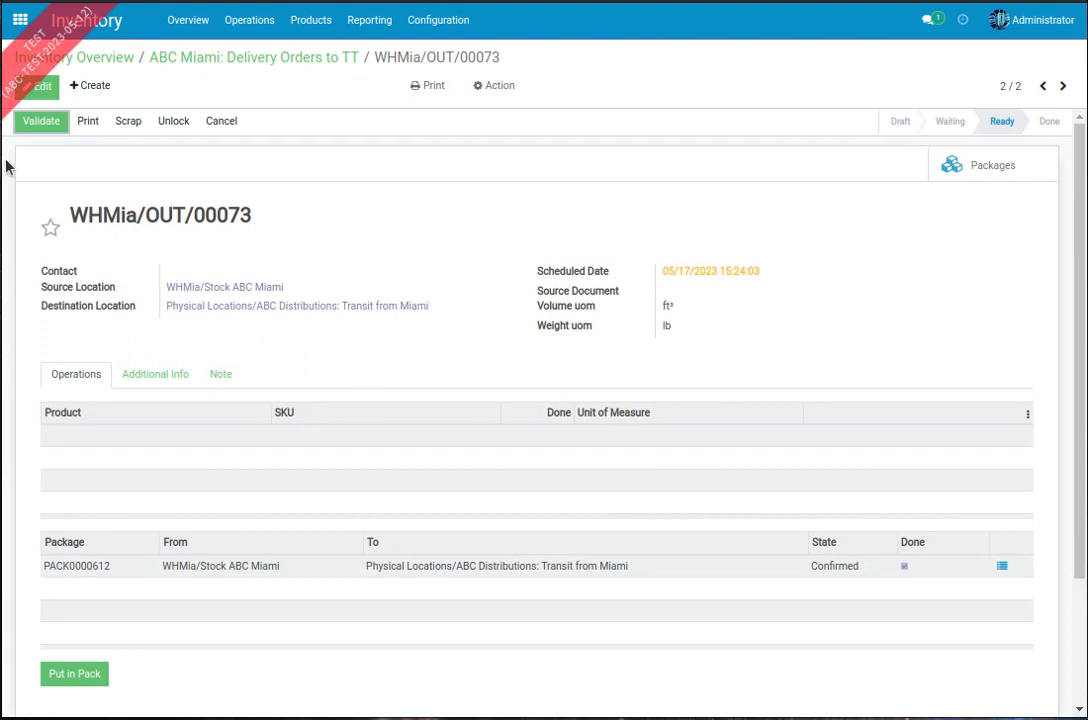
left_click(40, 121)
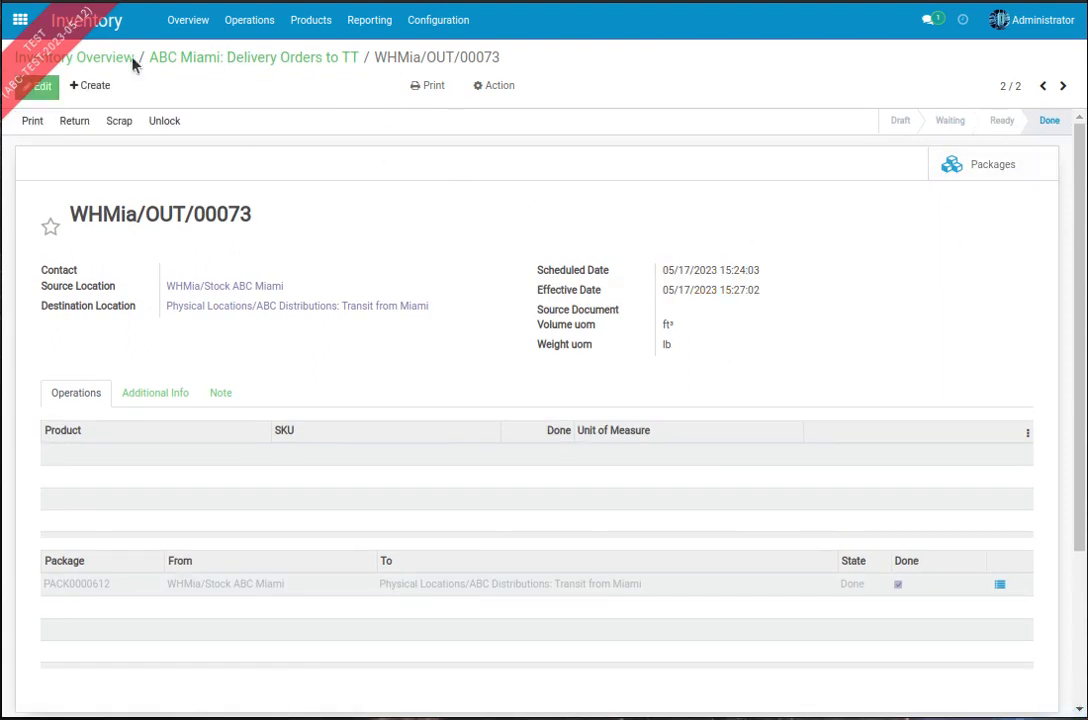
Step: Open the ready ABC Do It Best receipt sourced from WHMia/OUT/00073 to review its status and demanded product
left_click(76, 57)
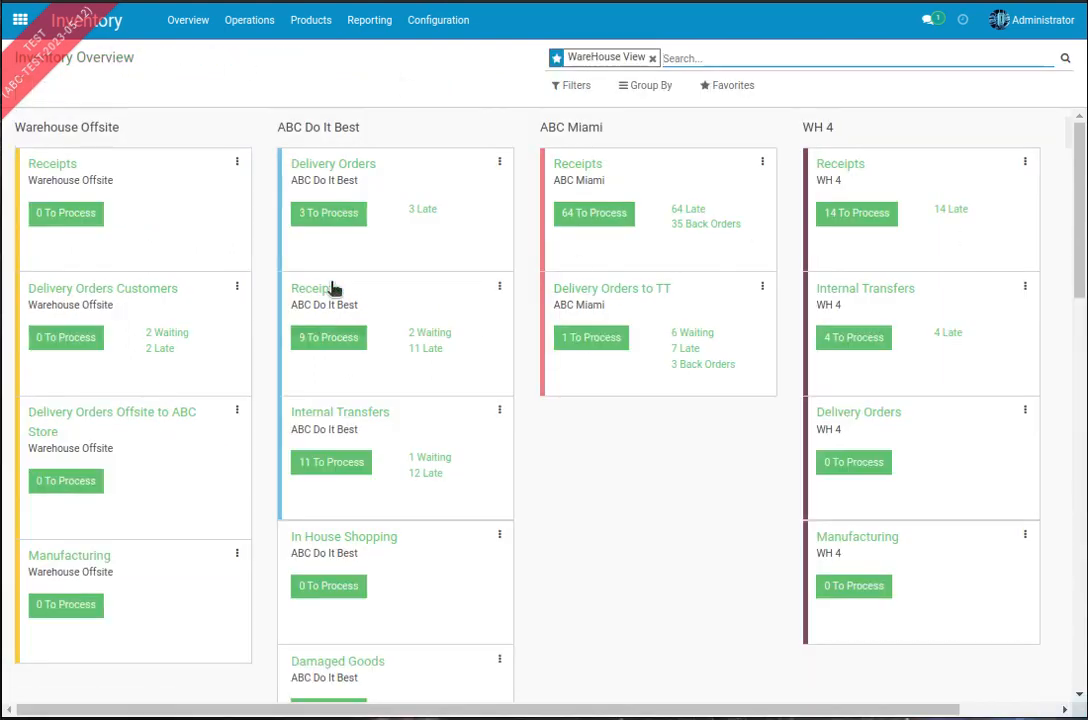
left_click(320, 342)
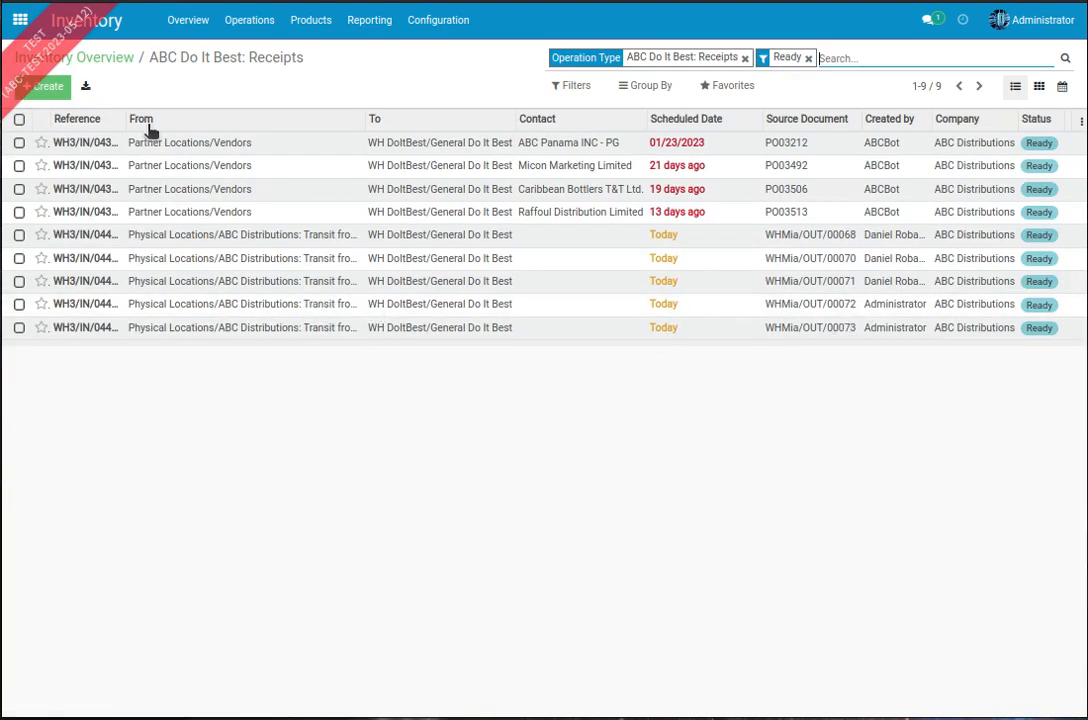
left_click_drag(122, 119, 210, 122)
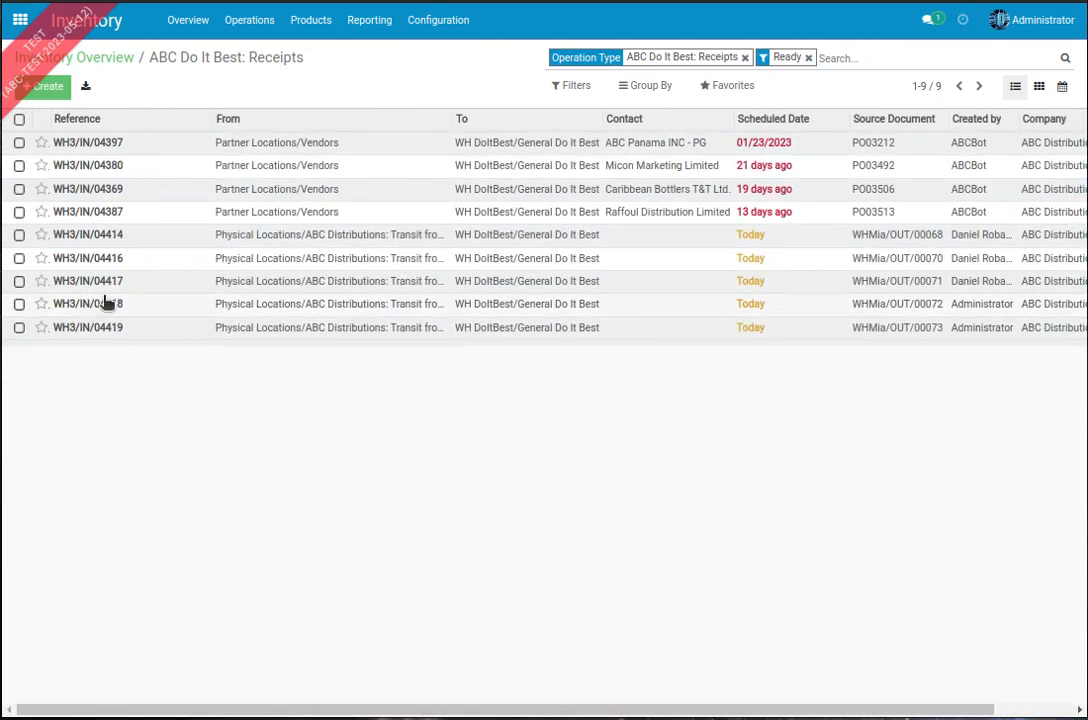
left_click(242, 335)
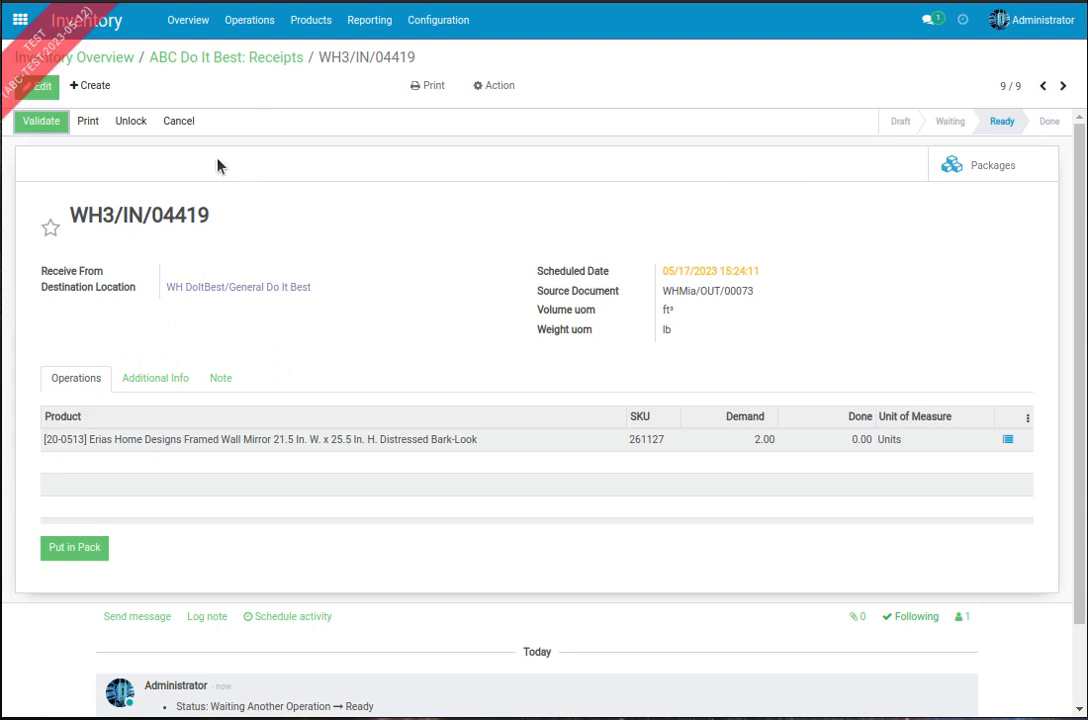
Step: Return to the ready Do It Best receipts list and widen the Reference column to read the full receipt references
left_click(223, 62)
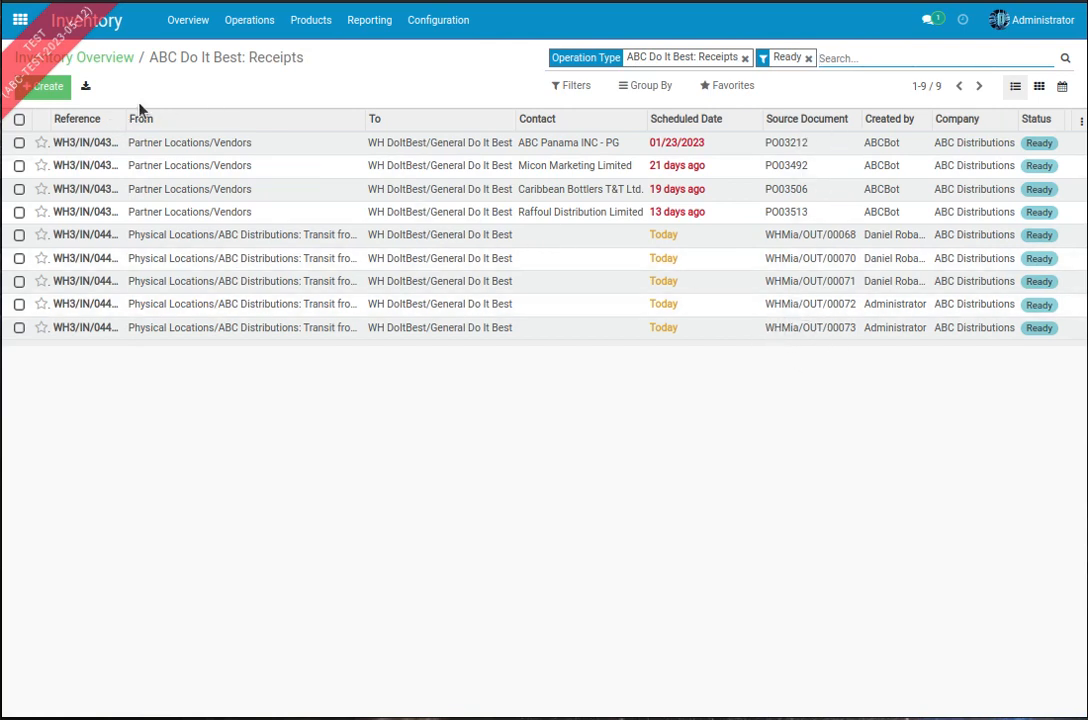
left_click_drag(125, 118, 160, 118)
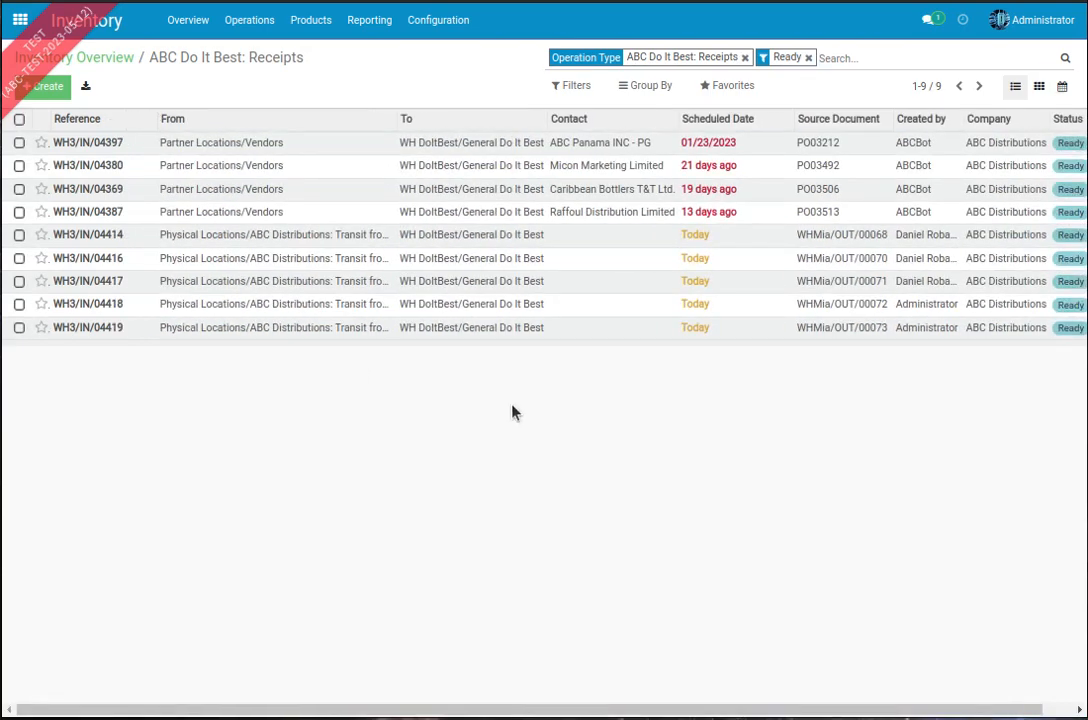
left_click_drag(567, 710, 437, 683)
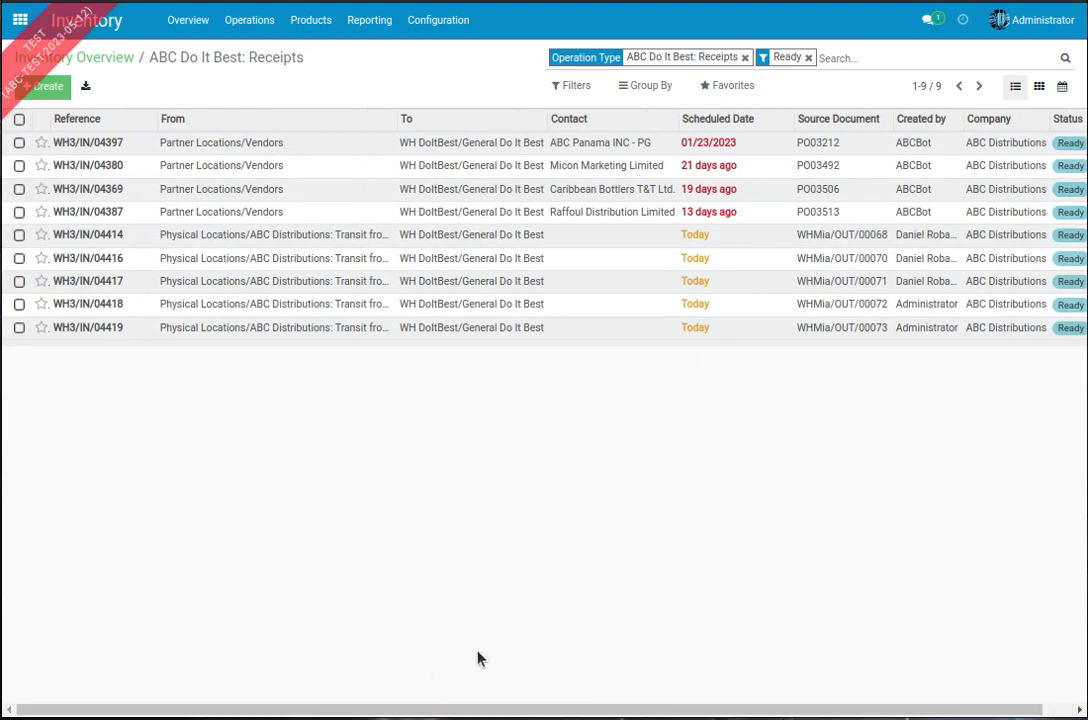